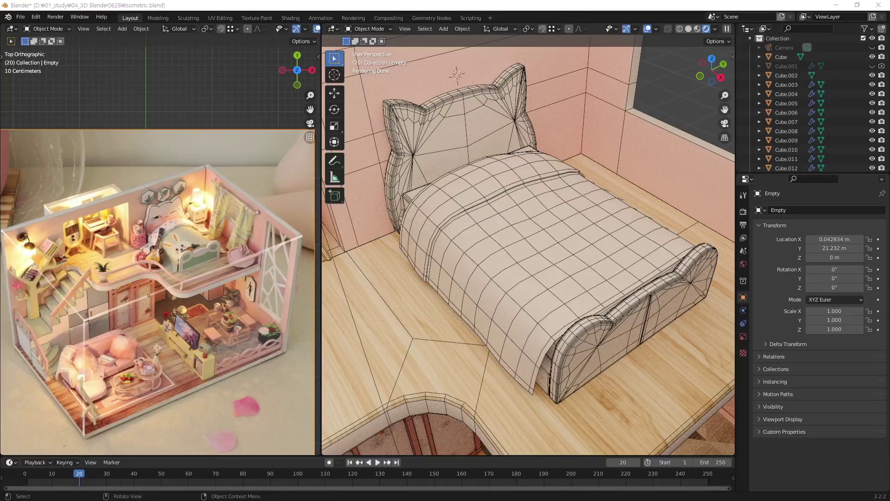
Switch the viewport from Rendered to Solid shading and select the blanket mesh Plane.011.
click(680, 28)
click(700, 29)
mouse_move(505, 185)
middle_down()
mouse_move(511, 212)
mouse_move(474, 253)
mouse_move(494, 268)
middle_up()
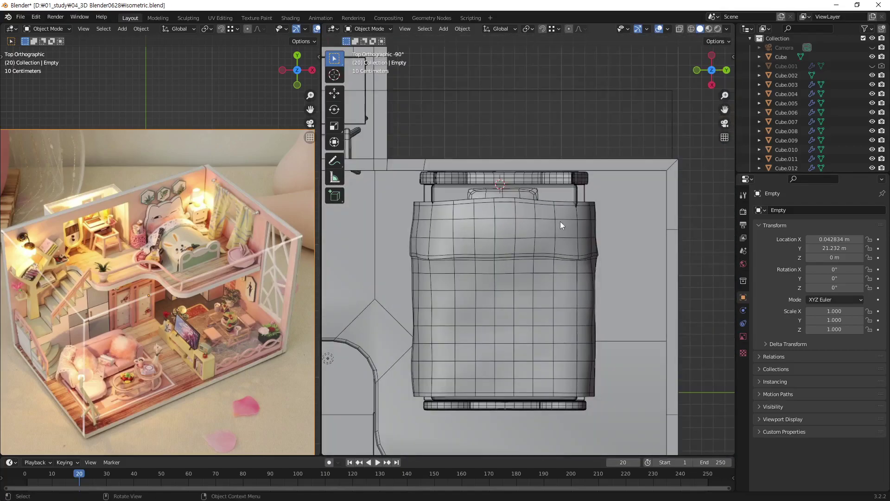
mouse_move(563, 245)
middle_down()
mouse_move(598, 232)
mouse_move(647, 177)
mouse_move(650, 186)
middle_up()
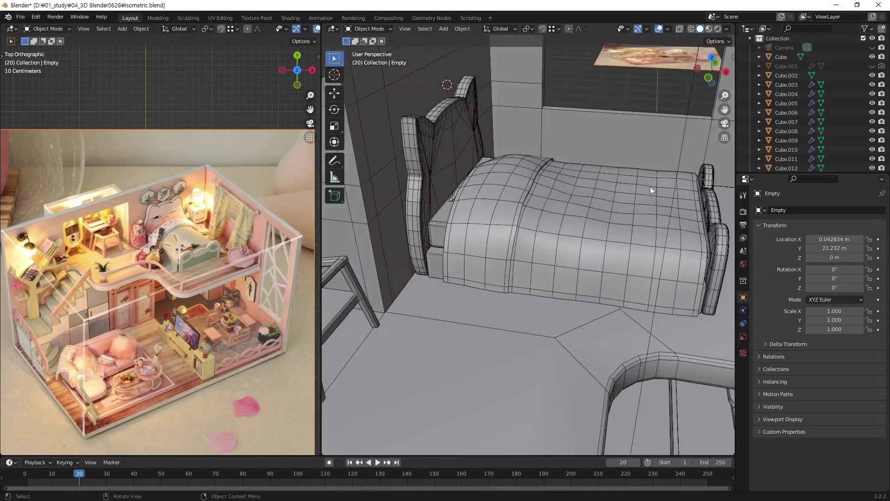
mouse_move(536, 224)
shift+middle_down()
mouse_move(540, 290)
mouse_move(590, 243)
shift+middle_up()
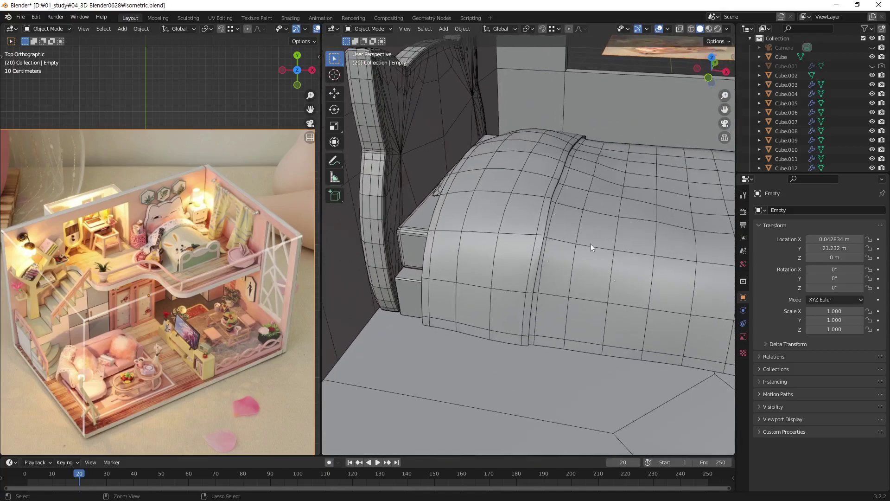
click(515, 288)
middle_drag(525, 302, 544, 276)
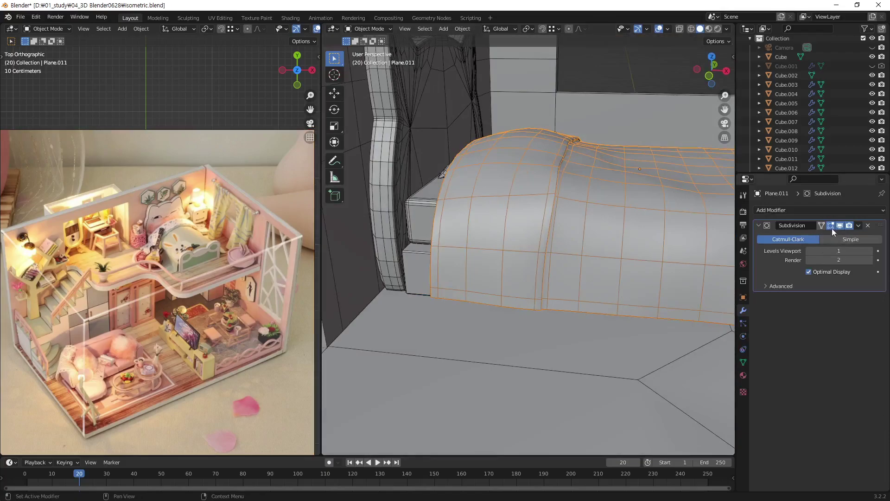
Enter Edit Mode on Plane.011 with face select, zoomed in on the pillow end.
key(Tab)
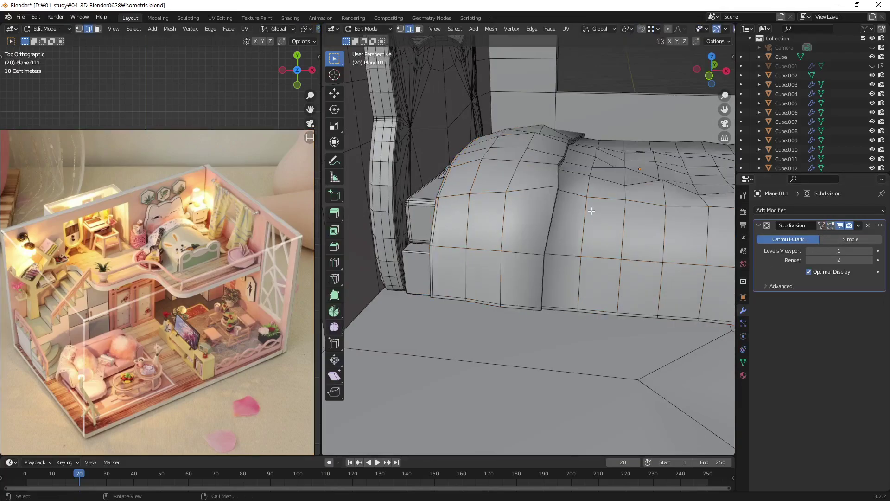
mouse_move(538, 292)
middle_down()
mouse_move(521, 294)
mouse_move(553, 288)
middle_up()
scroll(554, 288, up, 2)
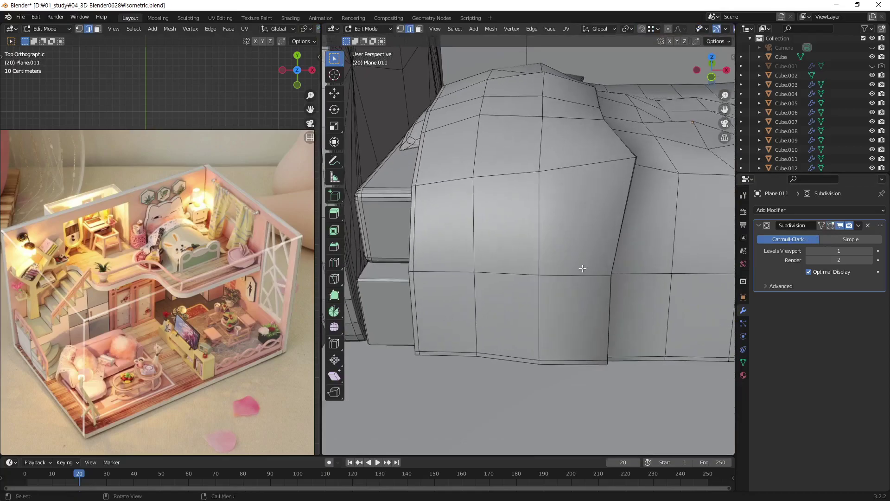
key(3)
mouse_move(588, 363)
middle_down()
mouse_move(624, 260)
mouse_move(453, 258)
mouse_move(500, 311)
middle_up()
scroll(500, 312, up, 2)
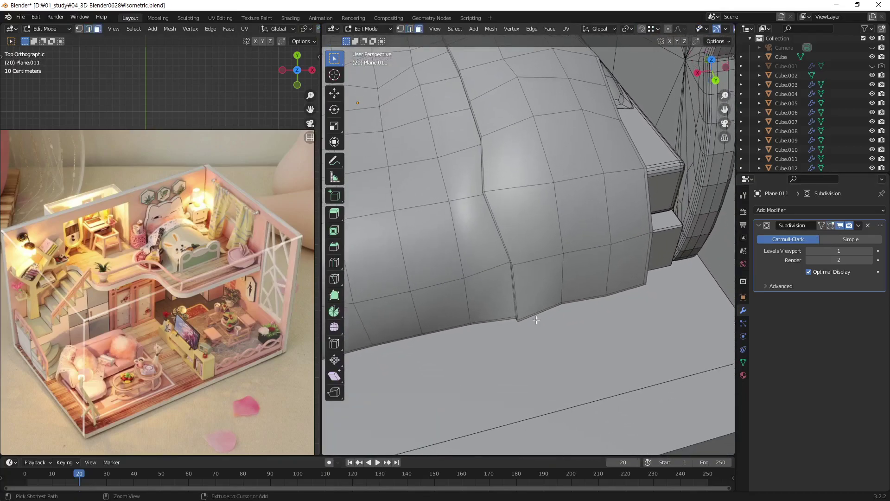
scroll(532, 308, up, 3)
scroll(612, 276, up, 3)
scroll(532, 334, up, 2)
scroll(545, 291, down, 3)
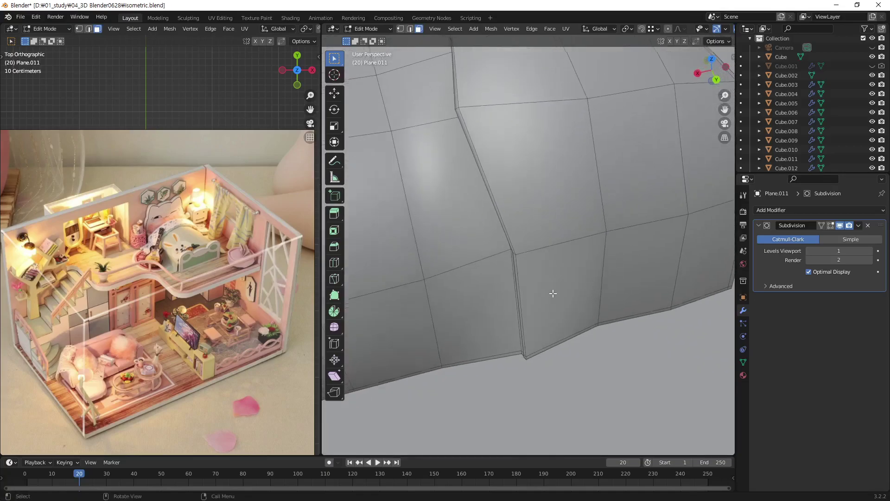
Select a column of faces down the blanket's side and along its lower edge.
ctrl+click(543, 353)
mouse_move(543, 353)
middle_down()
mouse_move(593, 306)
mouse_move(577, 308)
middle_up()
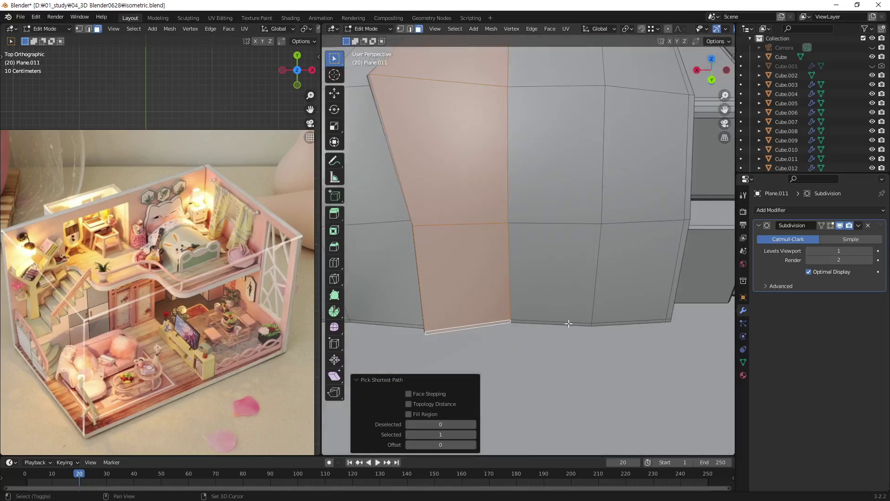
shift+click(568, 323)
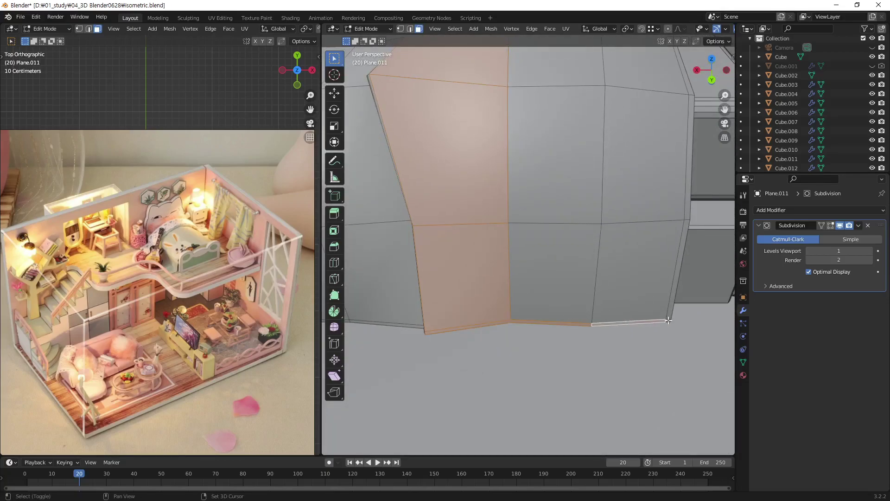
shift+click(646, 296)
shift+click(567, 283)
shift+click(581, 196)
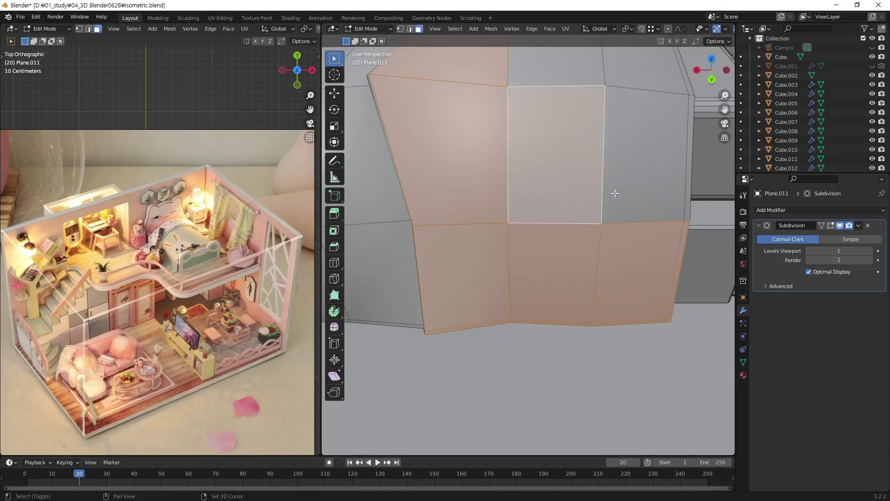
shift+click(637, 192)
shift+click(691, 188)
Add more faces to the band across the pillow end, removing one stray face.
scroll(619, 319, up, 5)
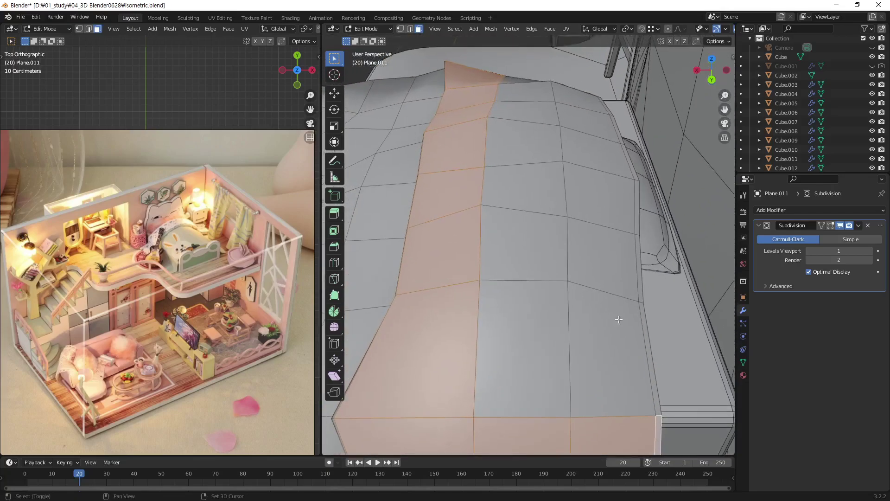
shift+click(645, 324)
shift+click(551, 327)
shift+click(529, 232)
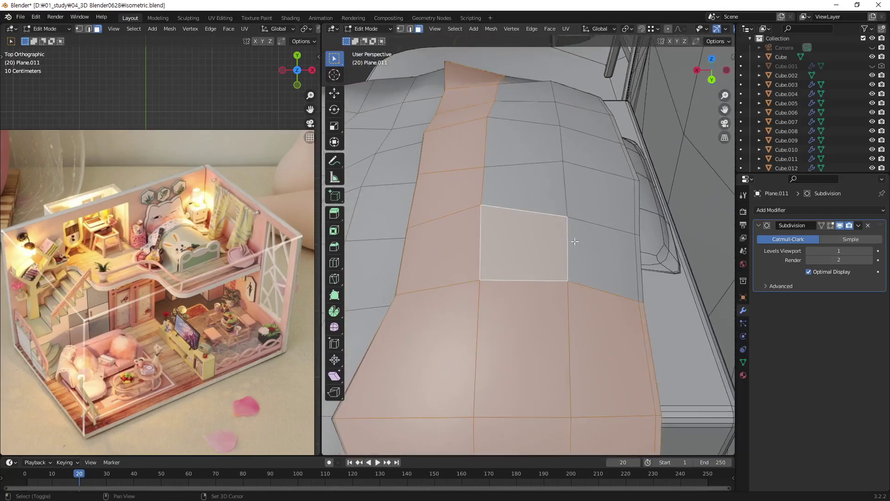
shift+click(626, 273)
shift+click(639, 271)
mouse_move(638, 271)
middle_down()
mouse_move(525, 286)
mouse_move(586, 278)
middle_up()
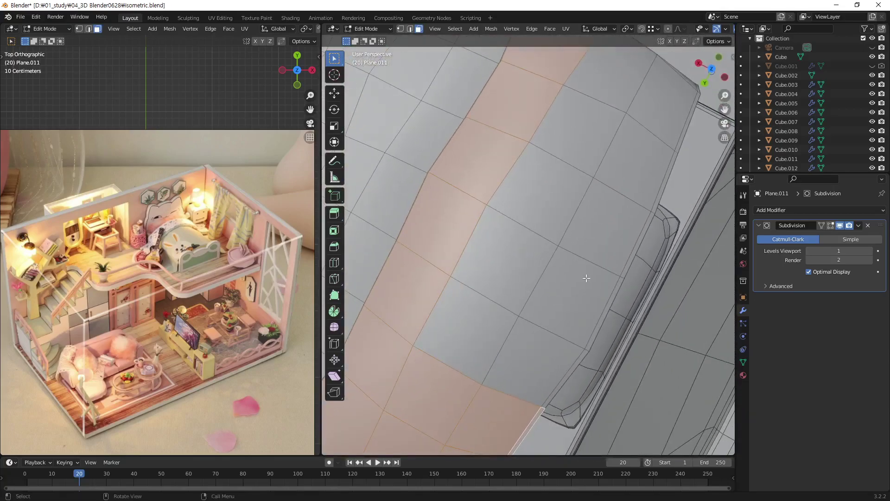
Circle-select the folded band of blanket faces near the headboard, then duplicate and lift the copy.
key(w)
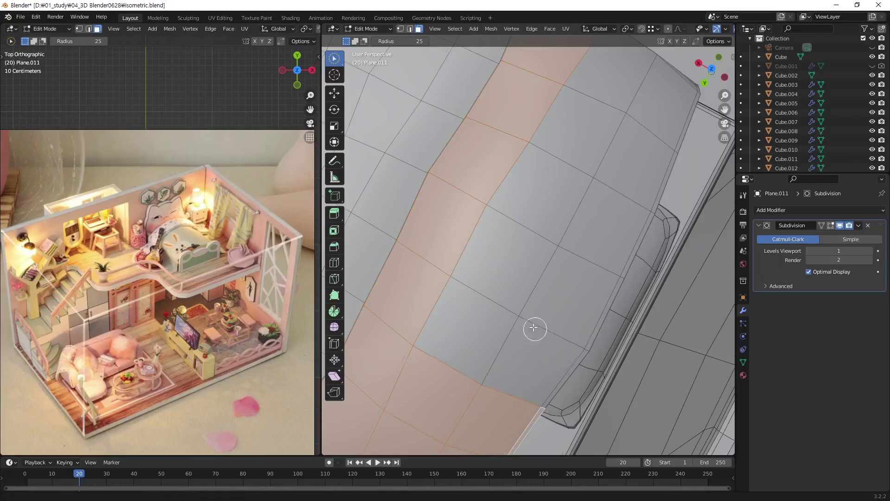
shift+middle_drag(534, 327, 514, 299)
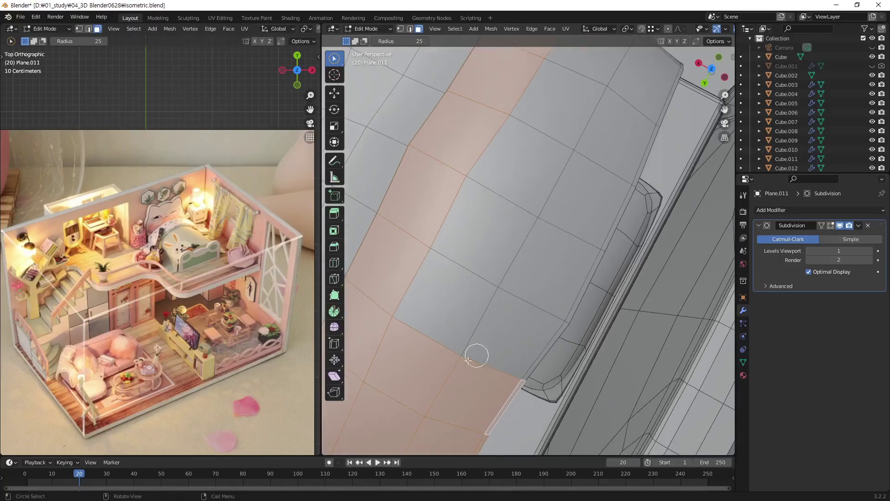
drag(477, 354, 511, 275)
drag(594, 120, 626, 116)
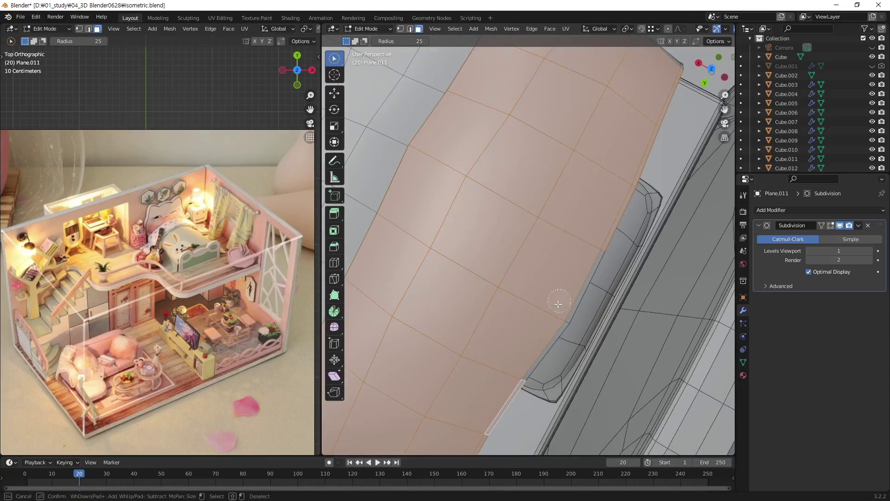
mouse_move(596, 209)
middle_down()
mouse_move(487, 364)
mouse_move(507, 284)
mouse_move(357, 248)
mouse_move(449, 216)
middle_up()
mouse_move(571, 162)
mouse_down()
mouse_move(571, 278)
mouse_move(488, 198)
mouse_up()
mouse_move(602, 193)
middle_down()
mouse_move(546, 274)
mouse_move(491, 234)
mouse_move(514, 257)
mouse_move(555, 264)
middle_up()
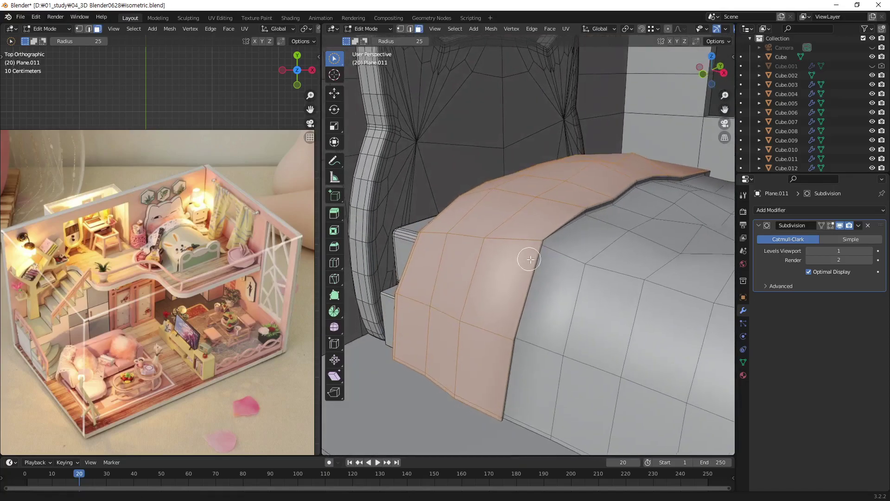
key(Escape)
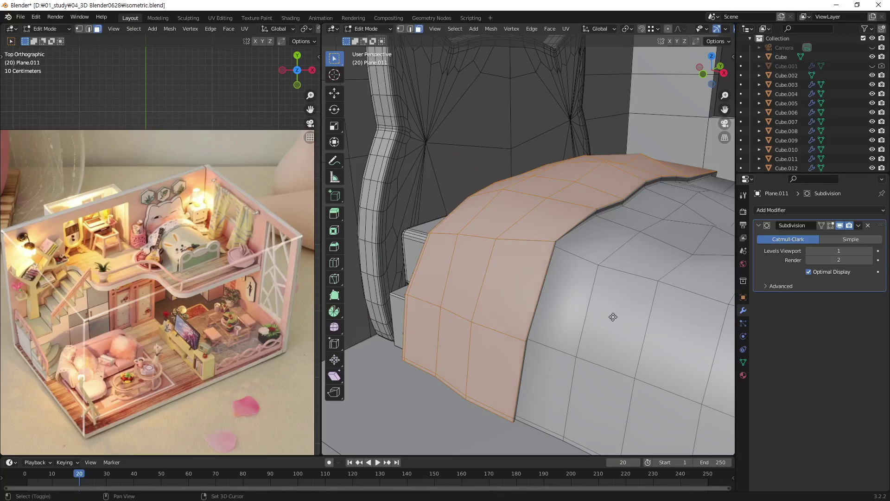
key(g)
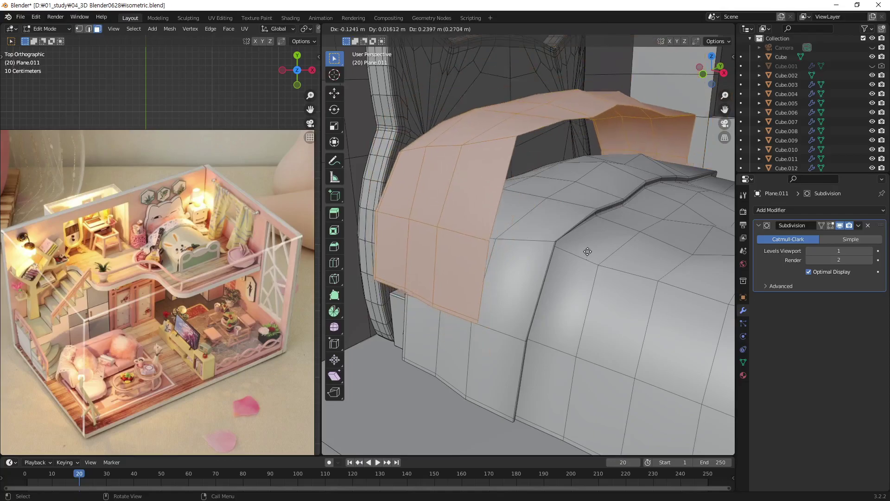
Drop the duplicated band back in place and separate it into object Plane.012.
right_click(590, 289)
middle_drag(601, 213, 640, 200)
scroll(826, 140, down, 5)
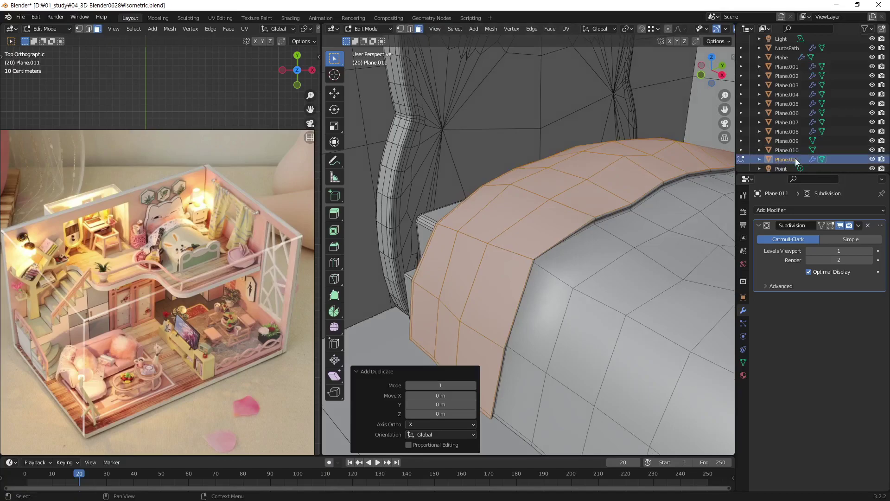
middle_drag(533, 214, 559, 198)
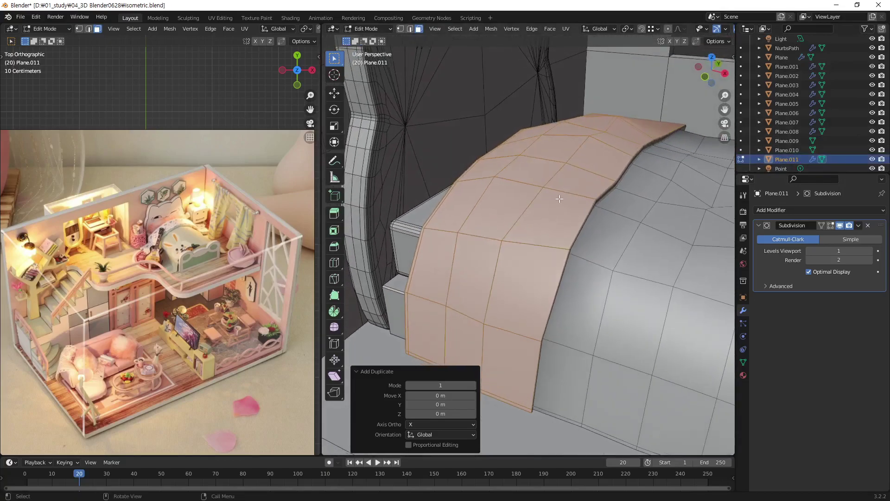
right_click(540, 180)
mouse_move(417, 334)
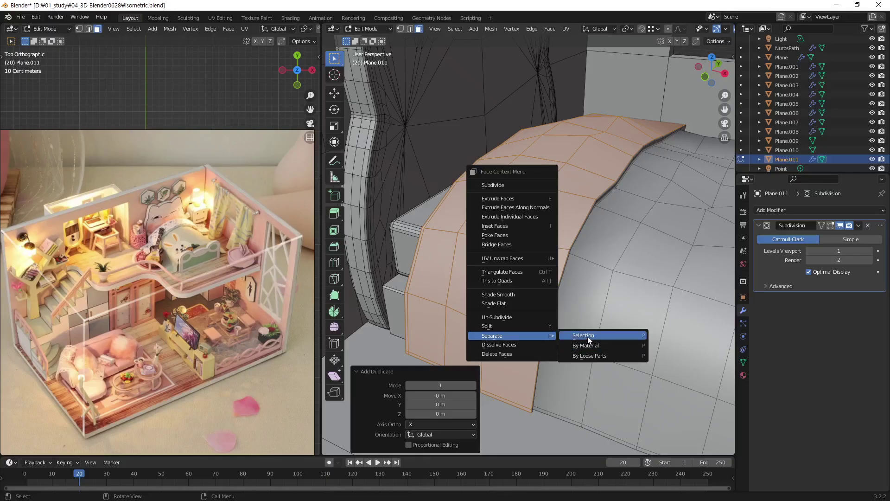
click(588, 339)
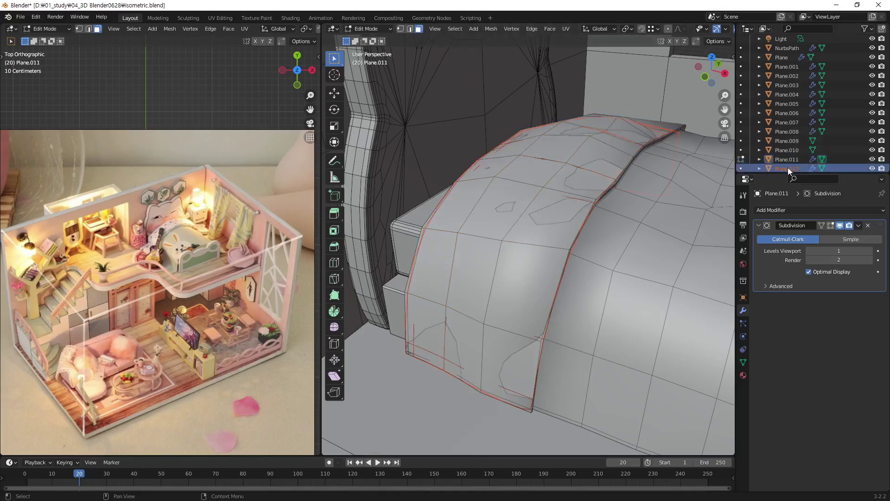
Return to Object Mode and select the separated piece Plane.012 in the outliner.
key(Tab)
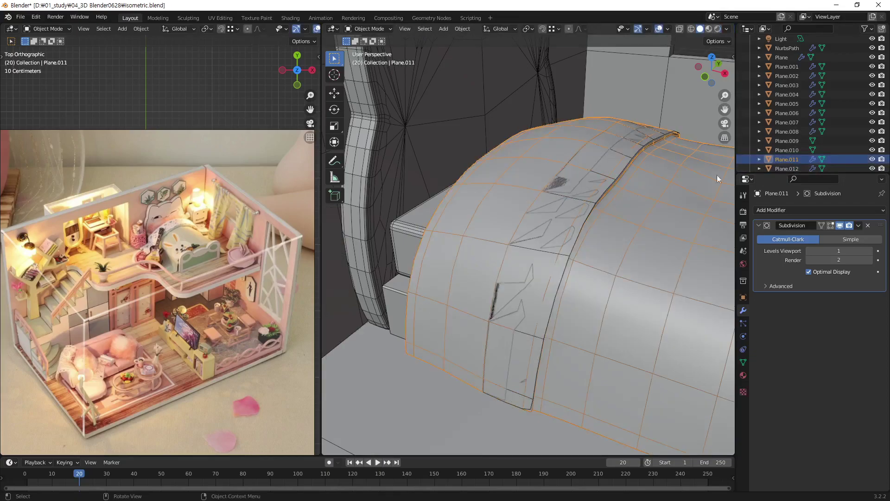
click(786, 169)
click(789, 160)
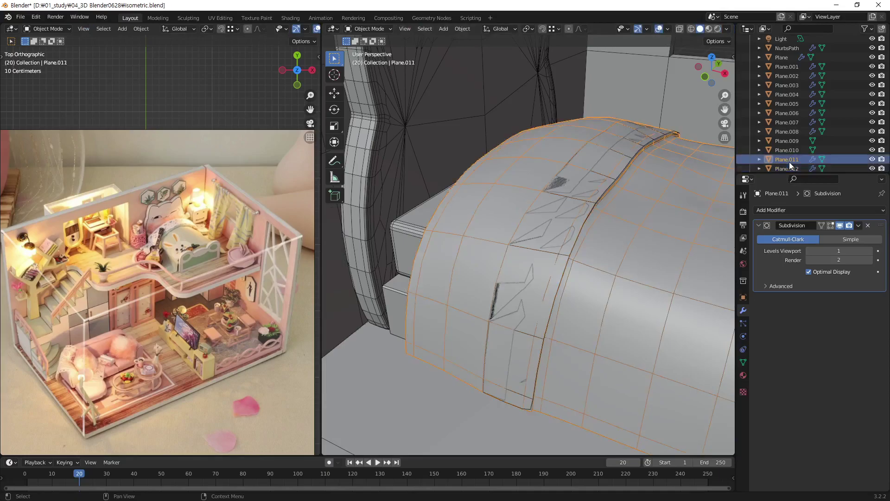
click(788, 169)
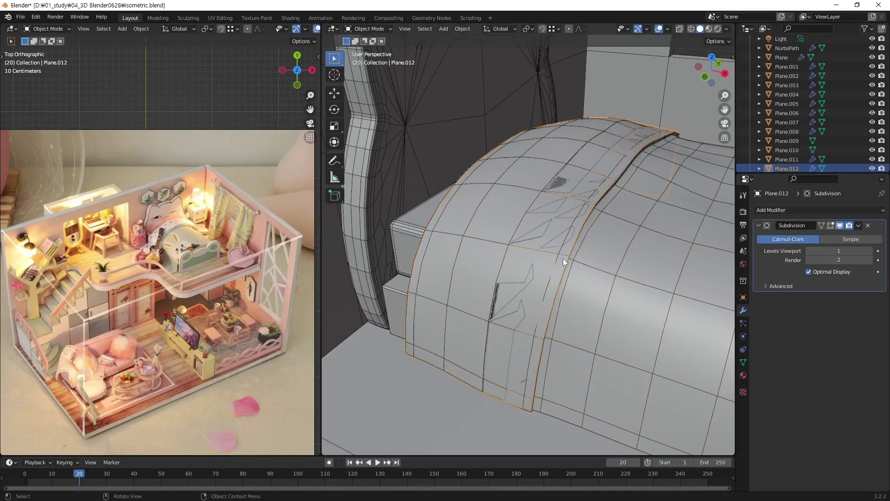
mouse_move(563, 257)
middle_down()
mouse_move(558, 280)
mouse_move(624, 232)
mouse_move(563, 233)
mouse_move(540, 264)
mouse_move(588, 234)
mouse_move(524, 257)
mouse_move(587, 233)
mouse_move(582, 240)
middle_up()
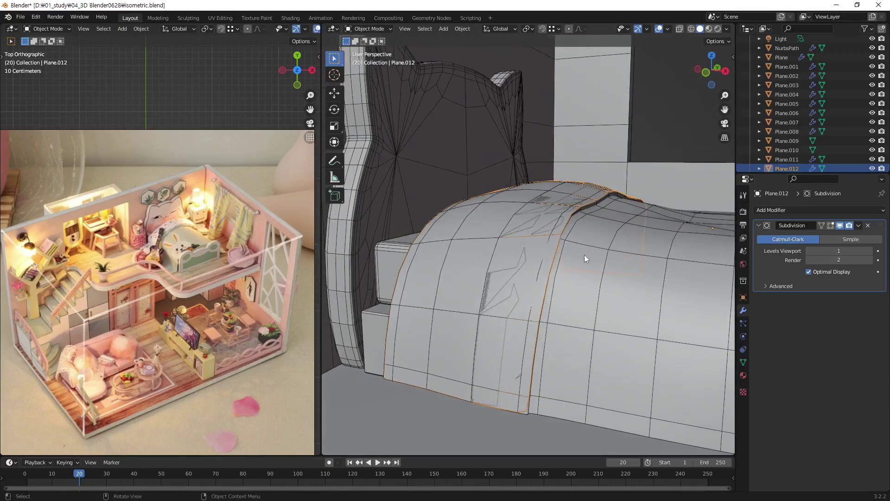
Raise Plane.012 about 0.0067 m along Z and scale it 1.003 along Y.
key(g)
key(z)
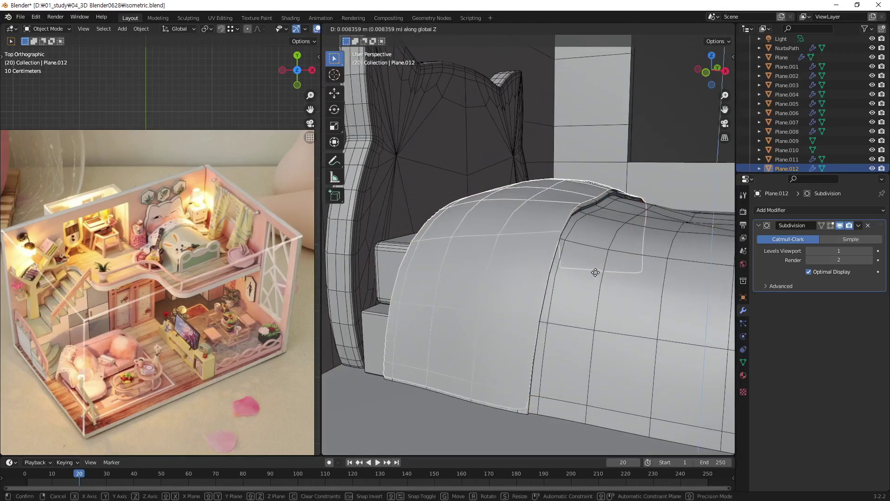
click(593, 278)
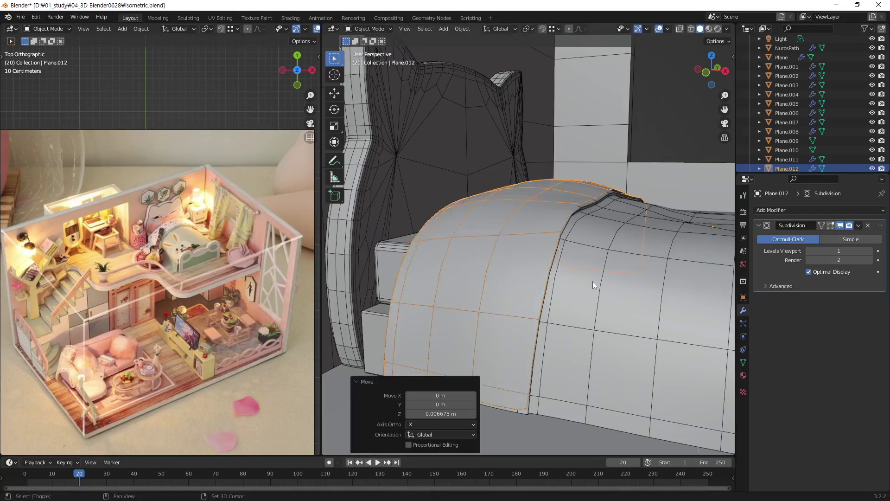
mouse_move(593, 281)
middle_down()
mouse_move(602, 263)
mouse_move(543, 305)
mouse_move(599, 260)
middle_up()
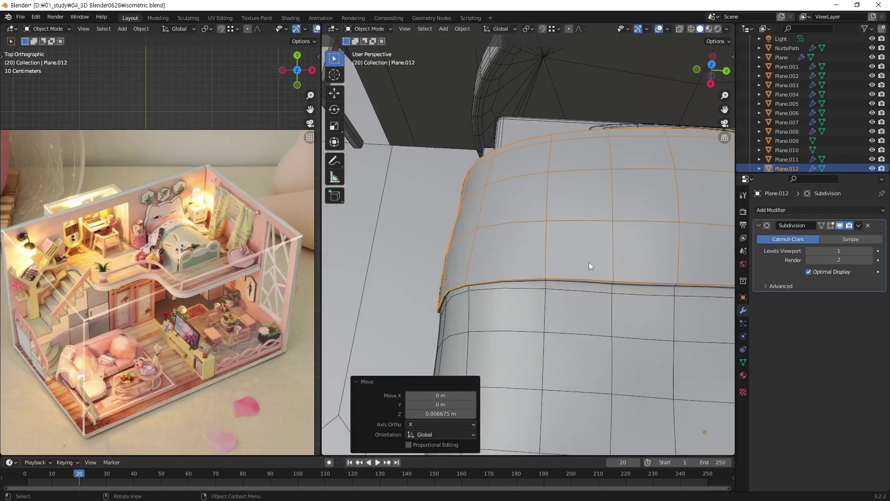
key(s)
key(y)
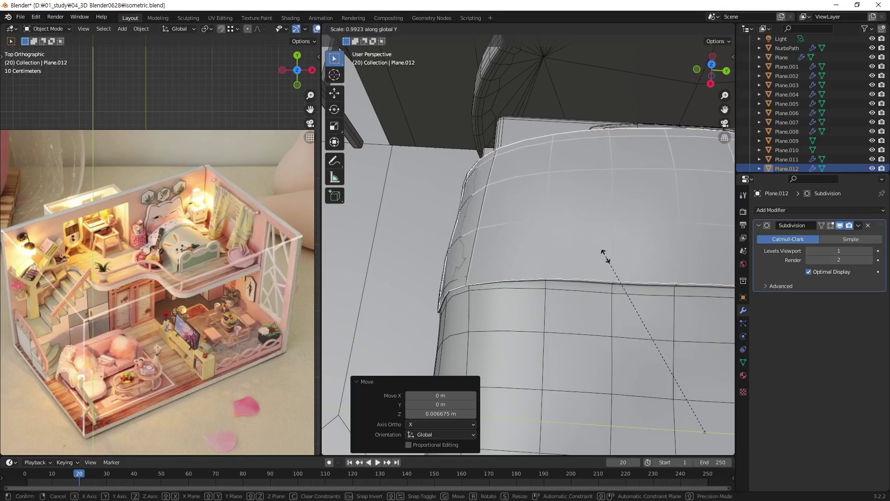
click(589, 243)
mouse_move(587, 242)
middle_down()
mouse_move(583, 261)
mouse_move(676, 231)
mouse_move(624, 191)
mouse_move(598, 248)
mouse_move(480, 251)
mouse_move(437, 227)
mouse_move(528, 266)
mouse_move(650, 252)
mouse_move(621, 244)
mouse_move(557, 296)
mouse_move(647, 154)
middle_up()
key(alt+a)
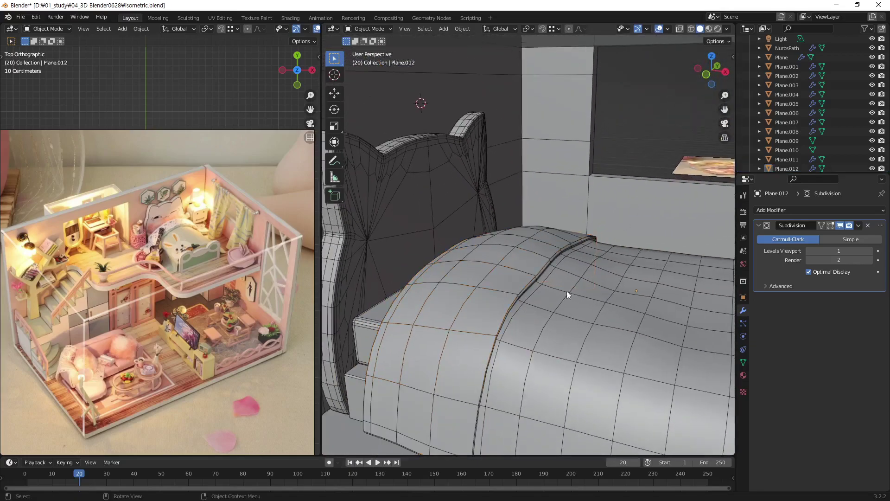
click(538, 252)
click(595, 319)
mouse_move(594, 319)
middle_down()
mouse_move(561, 258)
mouse_move(578, 257)
middle_up()
click(551, 271)
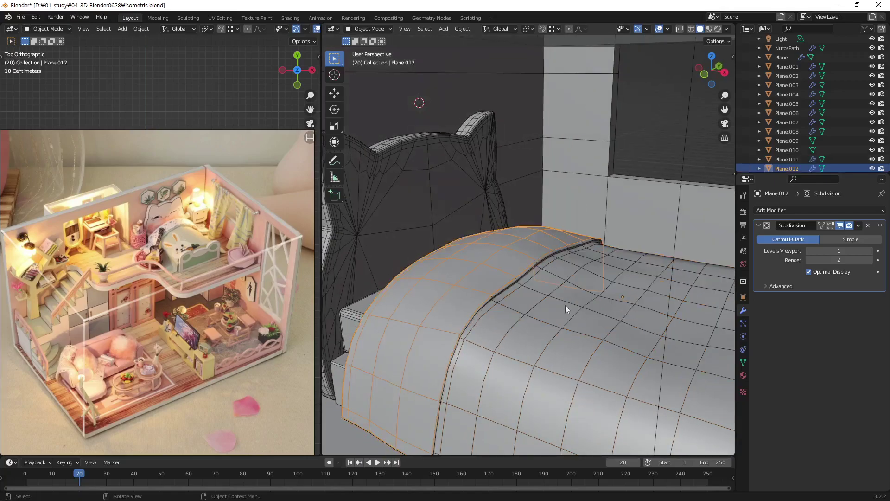
click(539, 284)
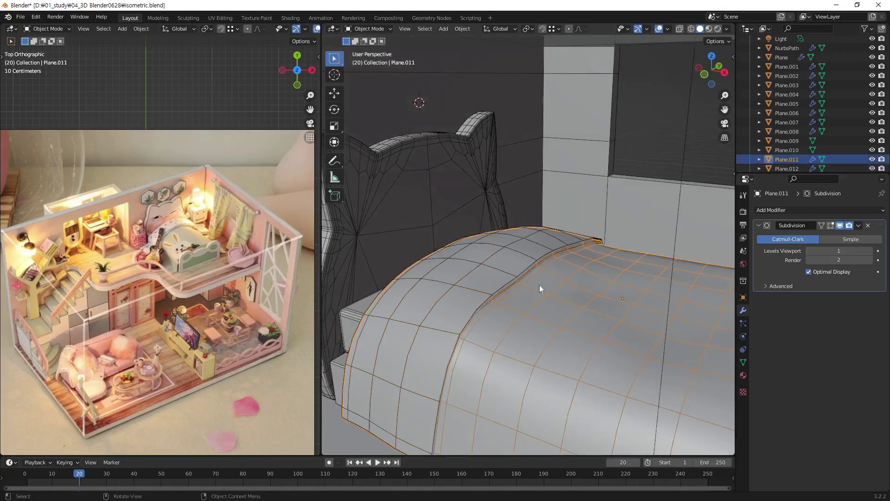
mouse_move(597, 294)
middle_down()
mouse_move(597, 277)
mouse_move(552, 288)
mouse_move(555, 307)
mouse_move(564, 264)
middle_up()
click(561, 278)
click(559, 282)
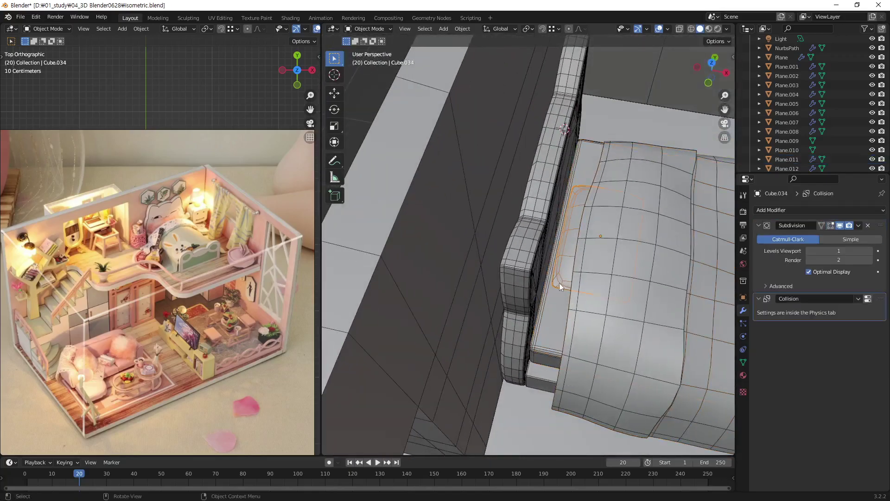
click(538, 379)
mouse_move(537, 380)
middle_down()
mouse_move(589, 292)
mouse_move(575, 294)
mouse_move(548, 321)
mouse_move(610, 316)
mouse_move(581, 294)
mouse_move(583, 260)
mouse_move(544, 271)
mouse_move(568, 282)
mouse_move(544, 277)
mouse_move(555, 271)
mouse_move(544, 280)
mouse_move(569, 266)
middle_up()
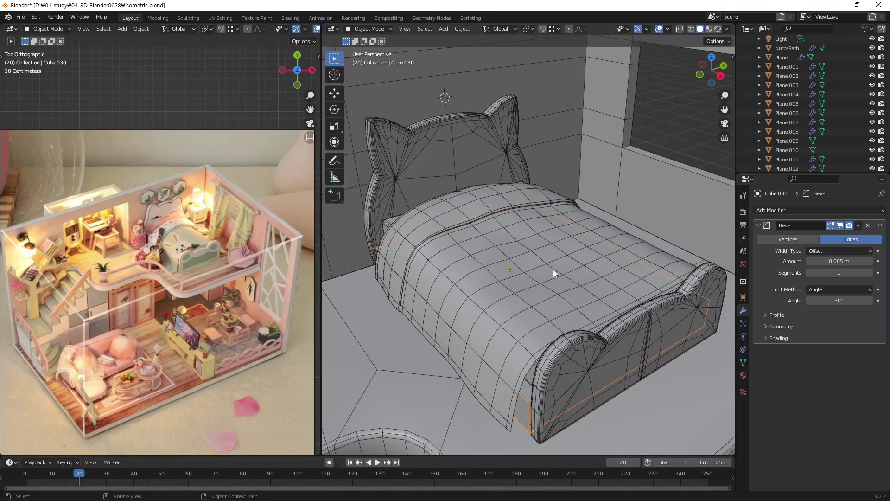
In the UV Editing workspace, save the file and return to Object Mode.
click(229, 19)
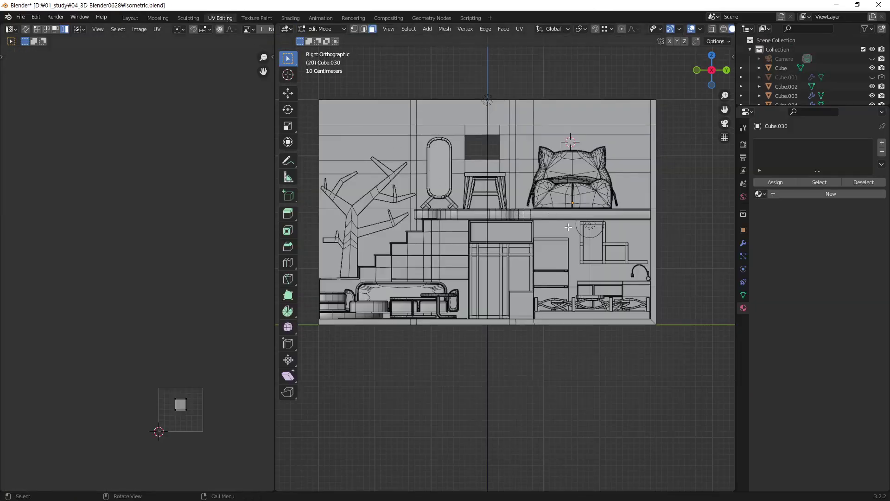
key(ctrl+s)
mouse_move(571, 225)
middle_down()
mouse_move(568, 212)
mouse_move(560, 248)
mouse_move(507, 186)
middle_up()
scroll(559, 248, up, 3)
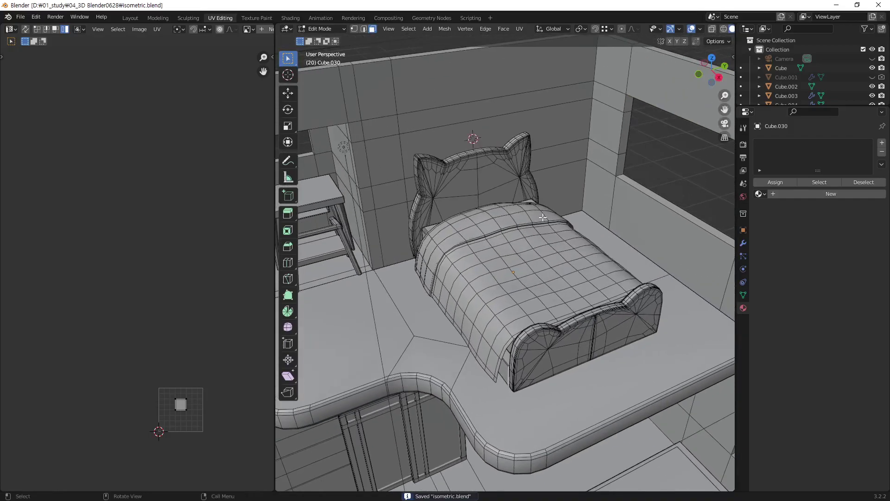
key(Tab)
Give the cat-ear headboard the 'isometric' material and turn on Material Preview shading.
click(508, 185)
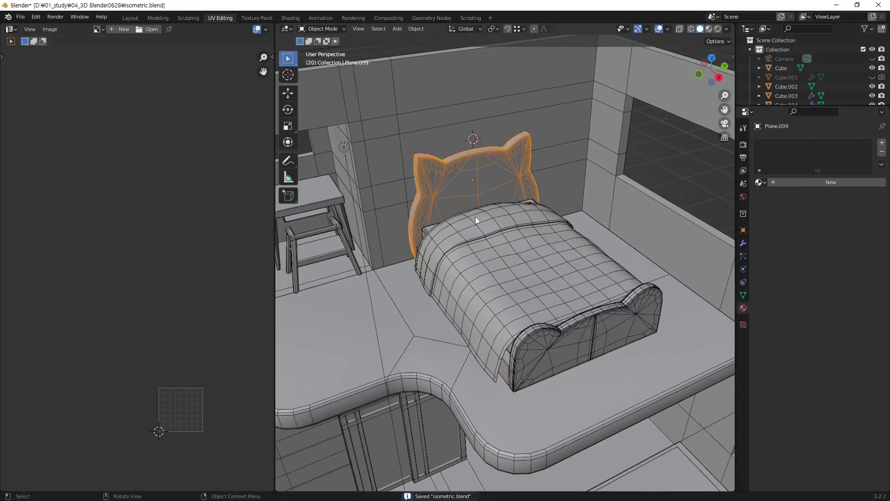
click(761, 182)
click(789, 204)
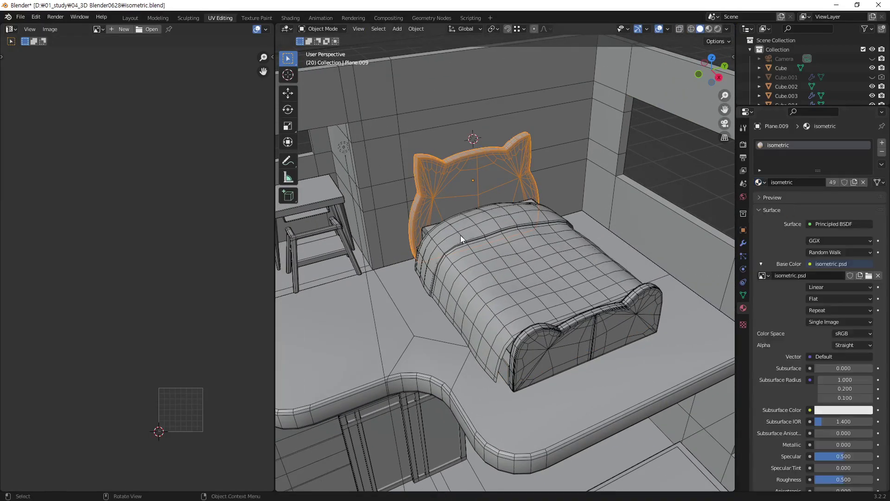
mouse_move(461, 238)
middle_down()
mouse_move(512, 238)
mouse_move(713, 108)
middle_up()
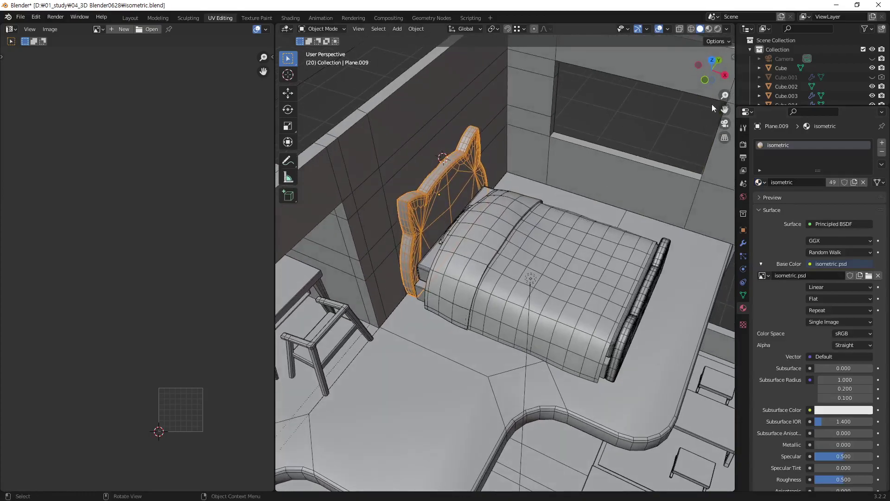
click(709, 29)
scroll(488, 213, up, 4)
mouse_move(488, 213)
middle_down()
mouse_move(503, 218)
mouse_move(494, 233)
mouse_move(452, 227)
mouse_move(442, 213)
mouse_move(463, 234)
mouse_move(452, 242)
middle_up()
Assign the 'isometric' material to the main blanket and the bed base.
click(493, 233)
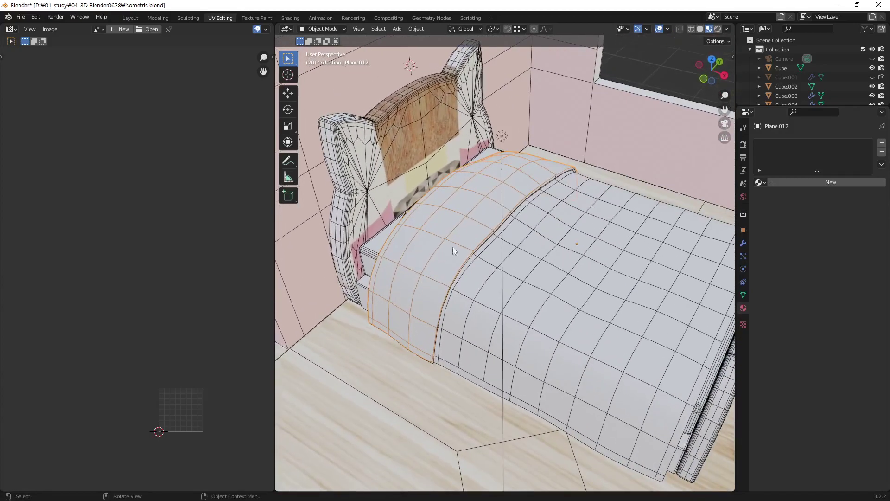
click(506, 313)
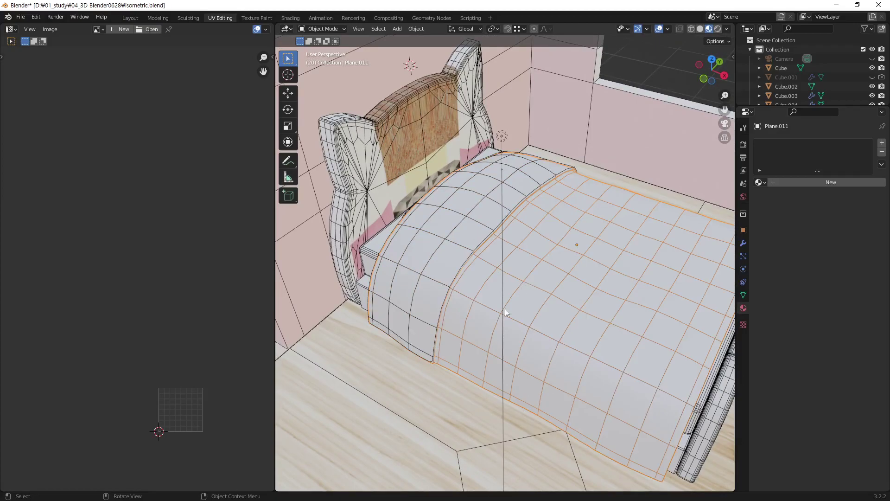
click(760, 182)
click(775, 200)
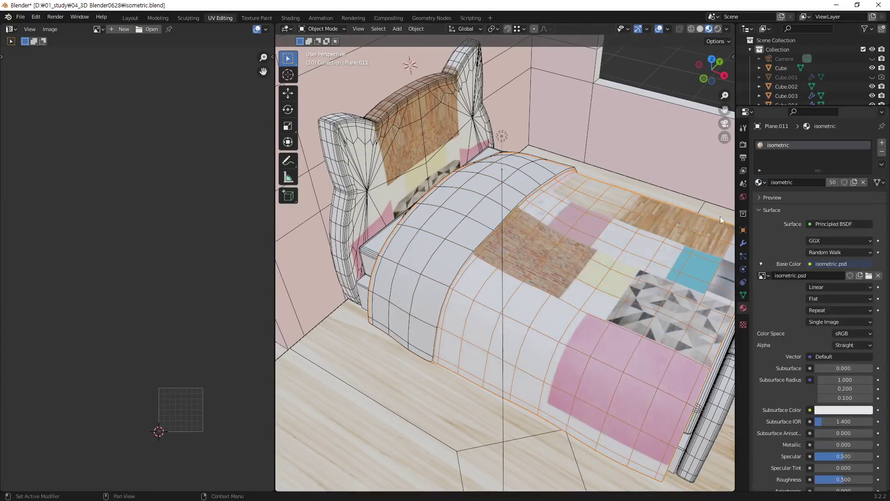
middle_drag(721, 219, 405, 279)
click(397, 282)
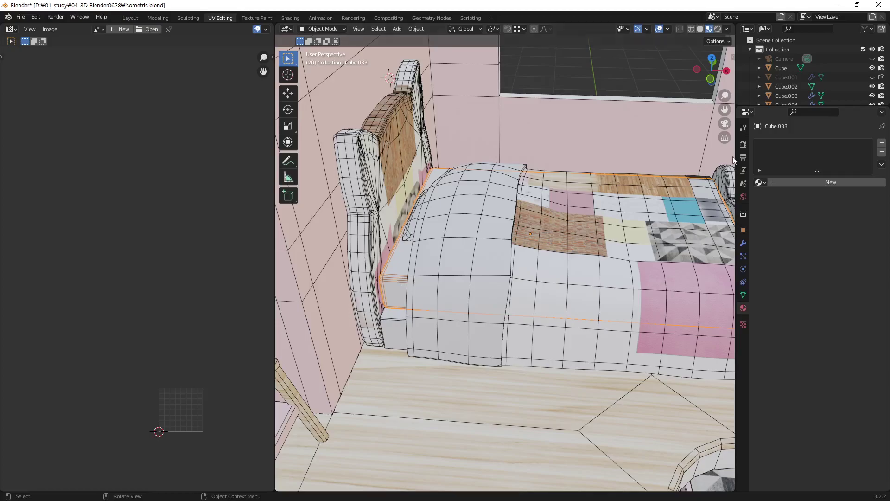
click(760, 182)
click(776, 203)
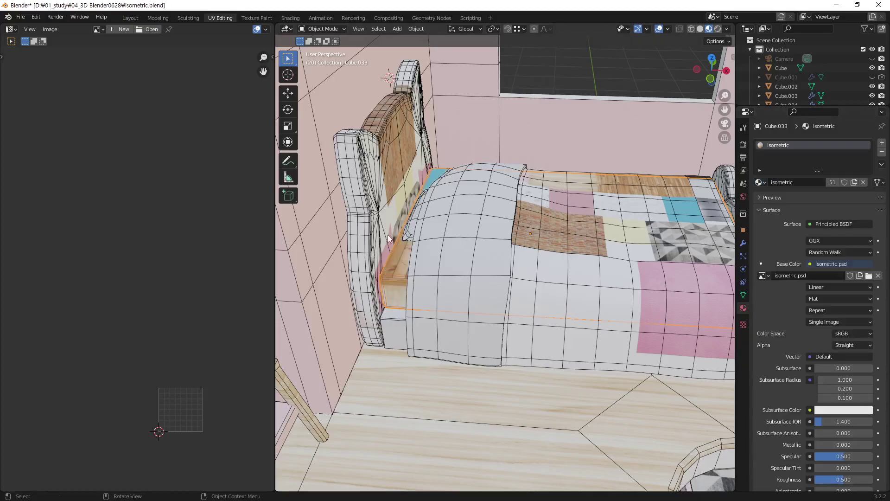
Assign the 'isometric' material to the pillow, bed body and cat-ear footboard Plane.010.
click(409, 235)
click(764, 183)
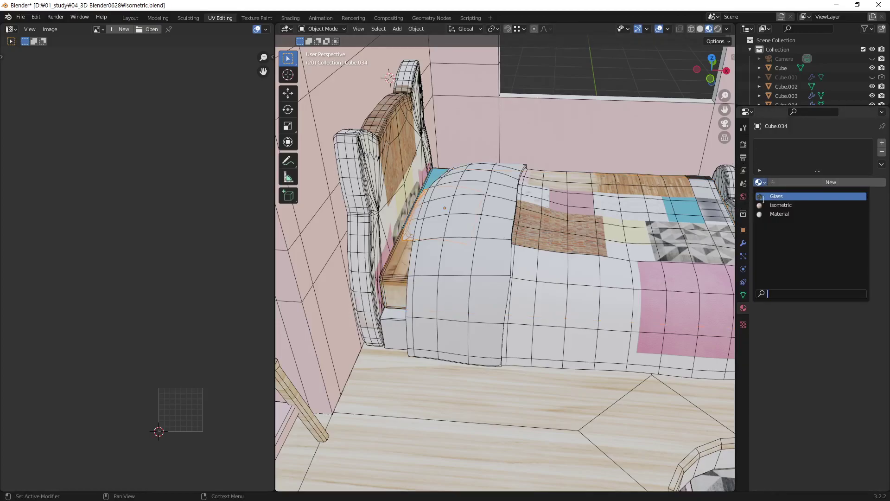
click(775, 204)
click(394, 327)
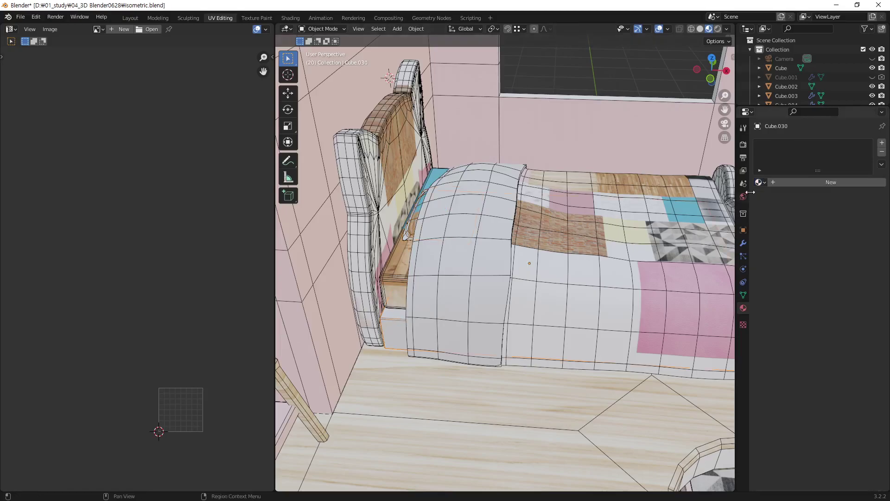
click(760, 182)
click(775, 204)
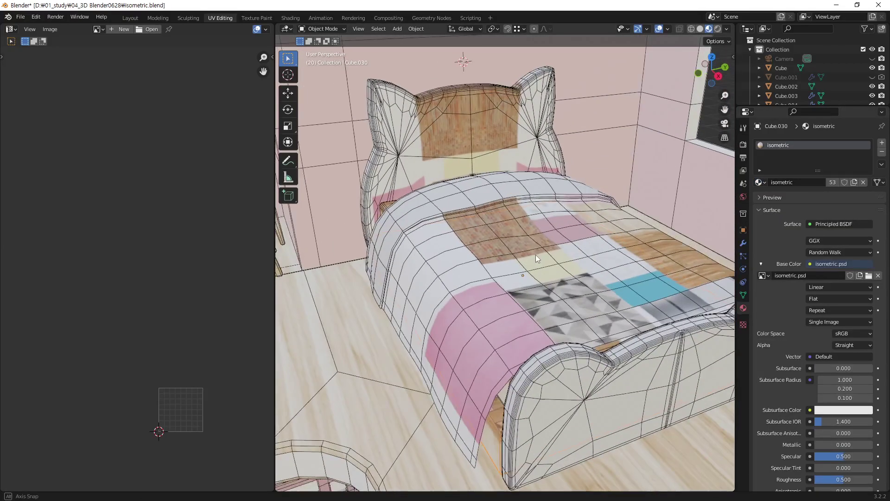
middle_drag(646, 261, 625, 395)
click(625, 396)
click(760, 182)
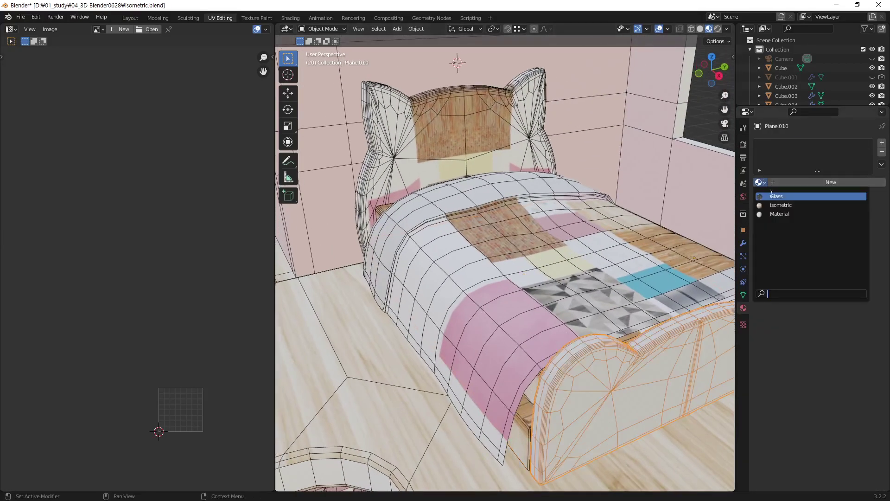
click(775, 204)
Move the view around the bed to focus on the headboard.
mouse_move(602, 222)
middle_down()
mouse_move(549, 236)
mouse_move(539, 268)
mouse_move(416, 282)
mouse_move(467, 155)
middle_up()
scroll(549, 237, down, 3)
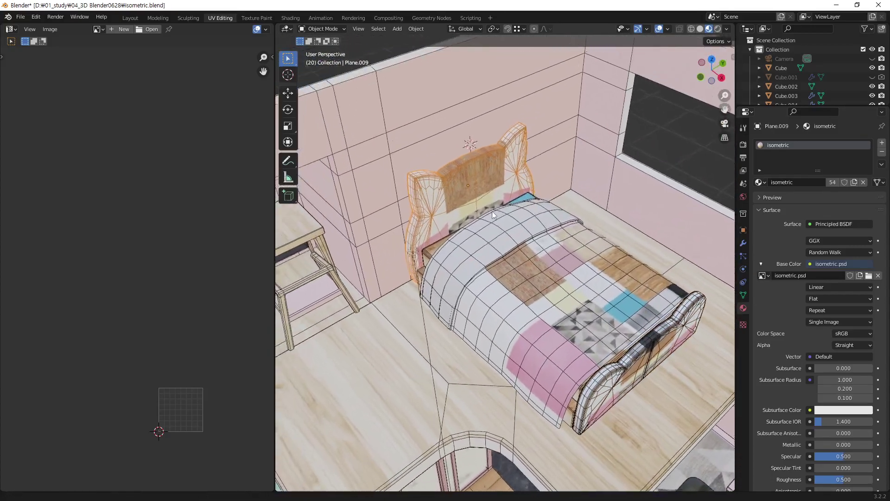
mouse_move(460, 166)
shift+middle_down()
mouse_move(511, 177)
mouse_move(552, 221)
shift+middle_up()
scroll(511, 177, up, 4)
scroll(525, 202, up, 2)
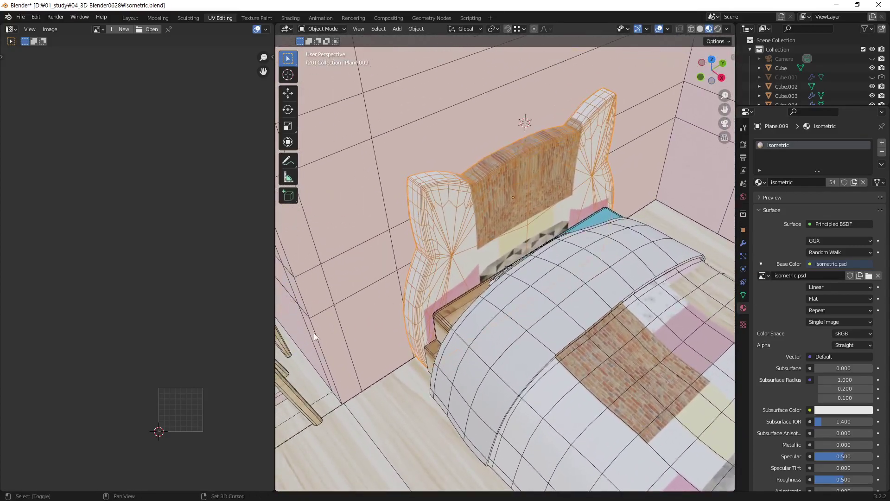
mouse_move(189, 346)
middle_down()
mouse_move(167, 236)
mouse_move(147, 232)
middle_up()
Put headboard Plane.009 in Edit Mode, show its modifier settings, and view it head-on.
key(Tab)
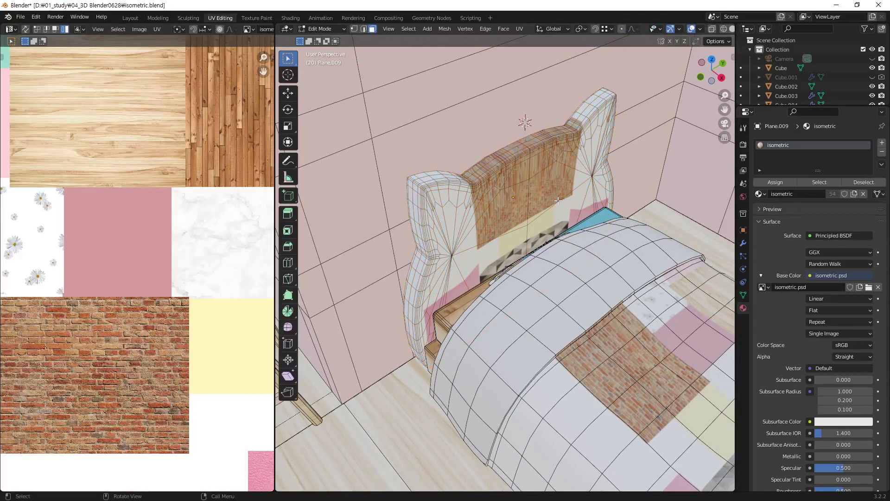
scroll(159, 328, down, 5)
scroll(159, 327, up, 4)
scroll(159, 327, down, 2)
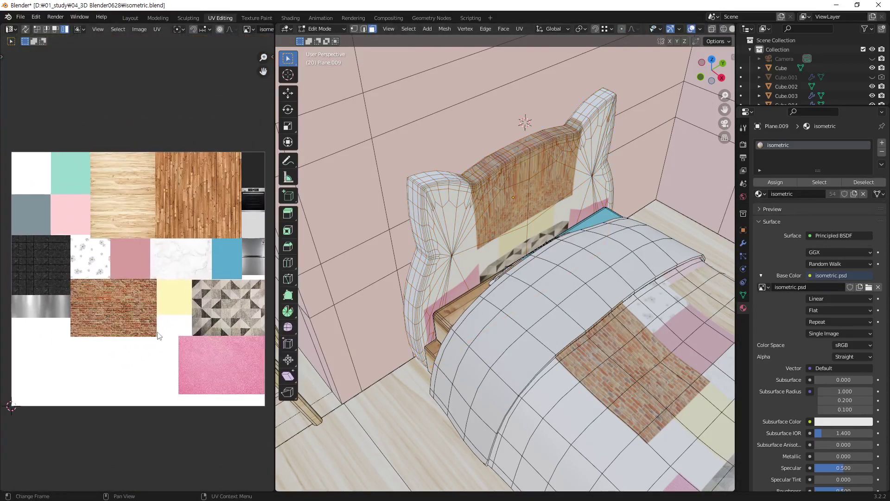
scroll(159, 327, down, 1)
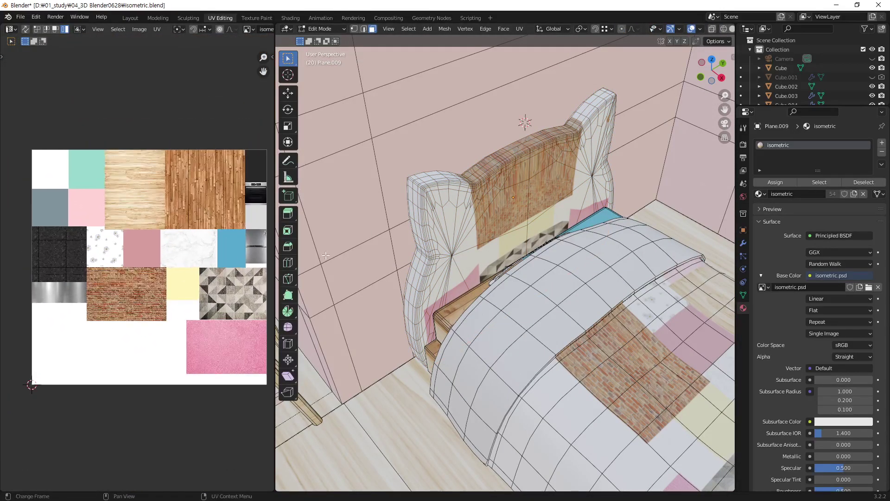
click(743, 243)
mouse_move(492, 194)
middle_down()
mouse_move(524, 178)
mouse_move(522, 199)
middle_up()
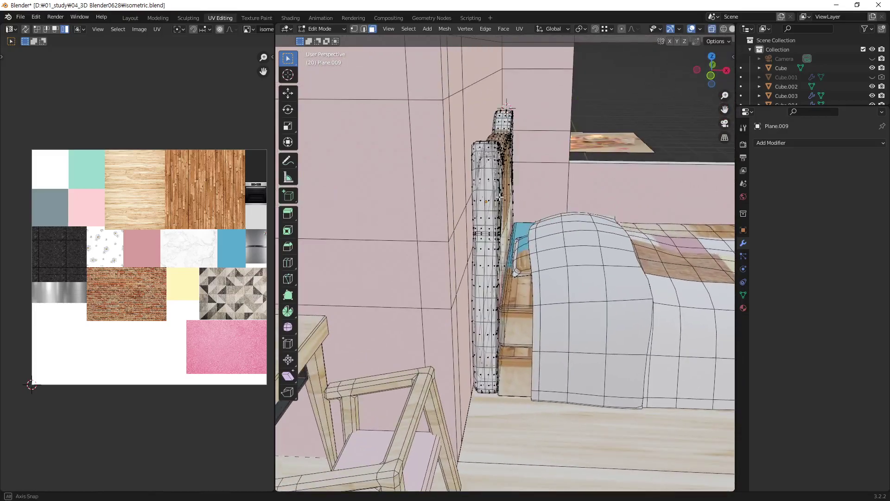
alt+middle_drag(636, 129, 520, 181)
scroll(519, 182, up, 2)
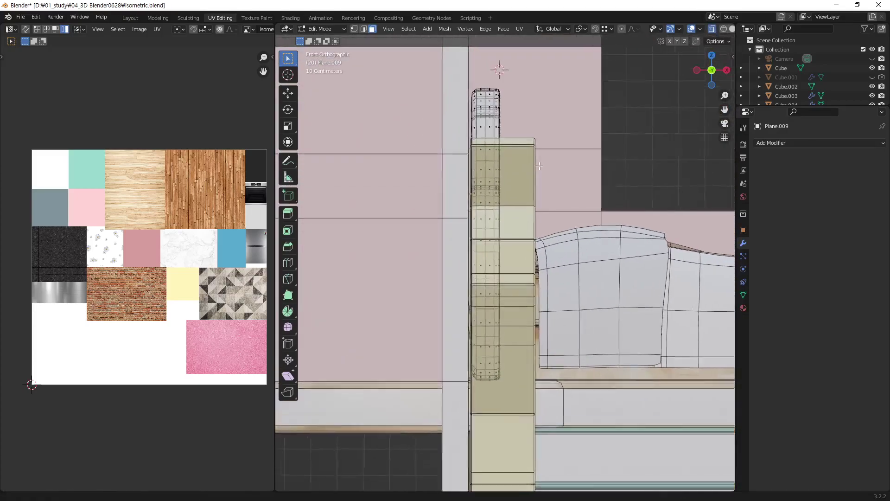
Box-select the headboard's edge geometry and, from a straight side view, bring up UV Mapping.
drag(538, 65, 495, 410)
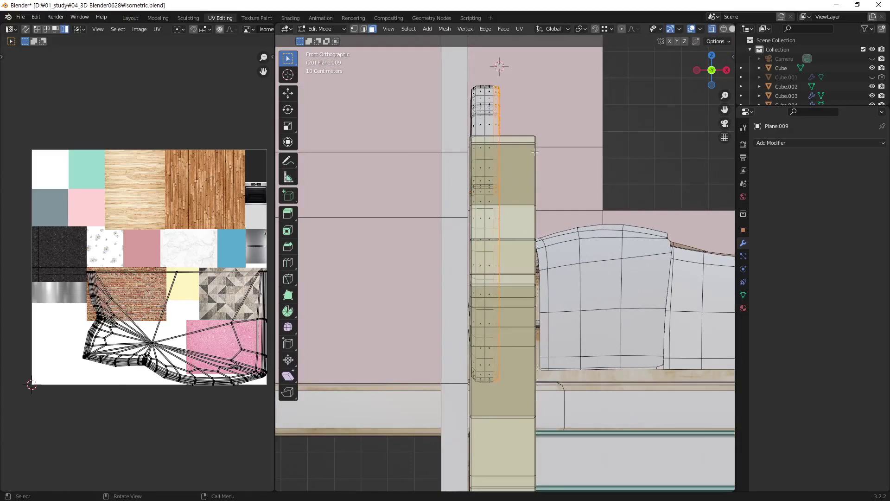
drag(485, 69, 496, 397)
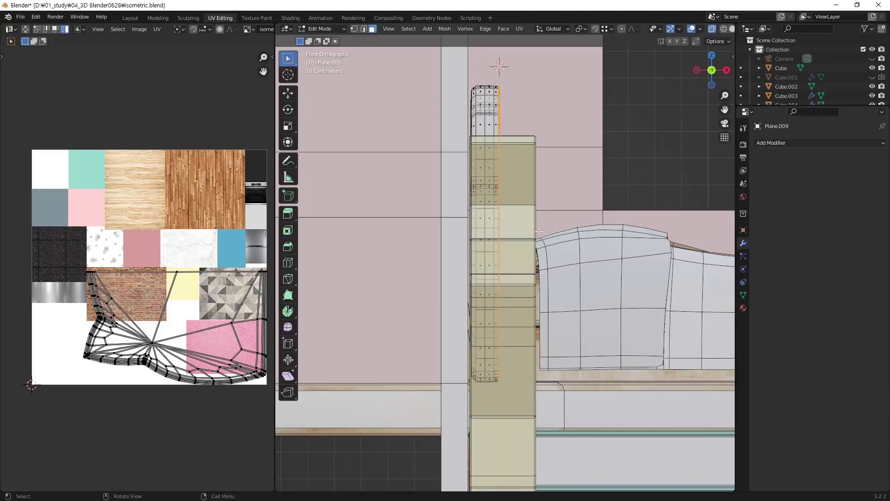
mouse_move(536, 210)
middle_down()
mouse_move(572, 207)
mouse_move(555, 228)
mouse_move(567, 214)
middle_up()
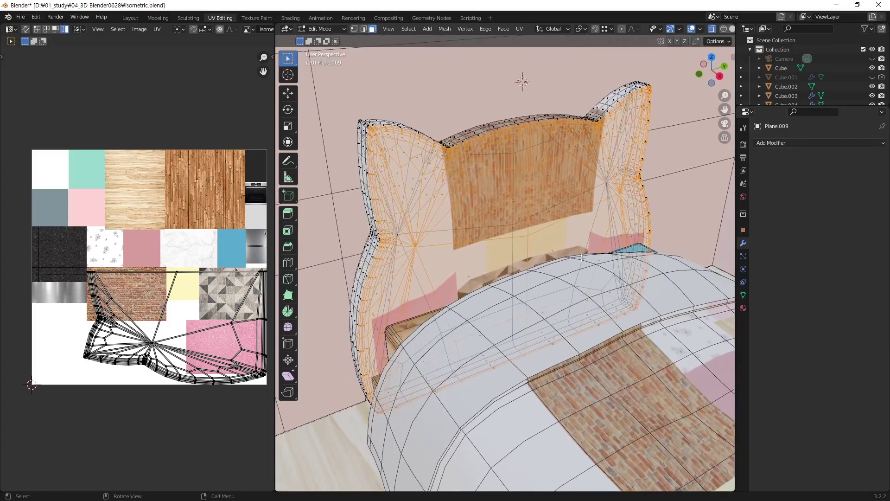
mouse_move(564, 254)
alt+middle_down()
mouse_move(607, 217)
mouse_move(585, 212)
alt+middle_up()
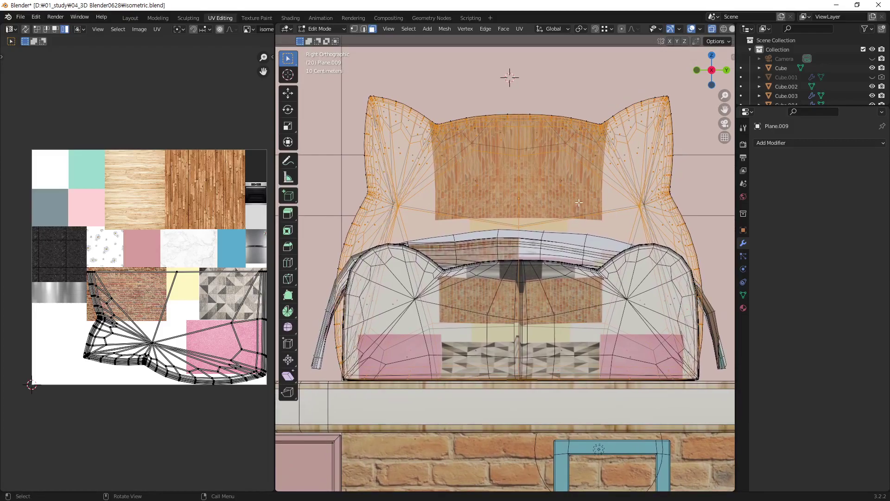
key(u)
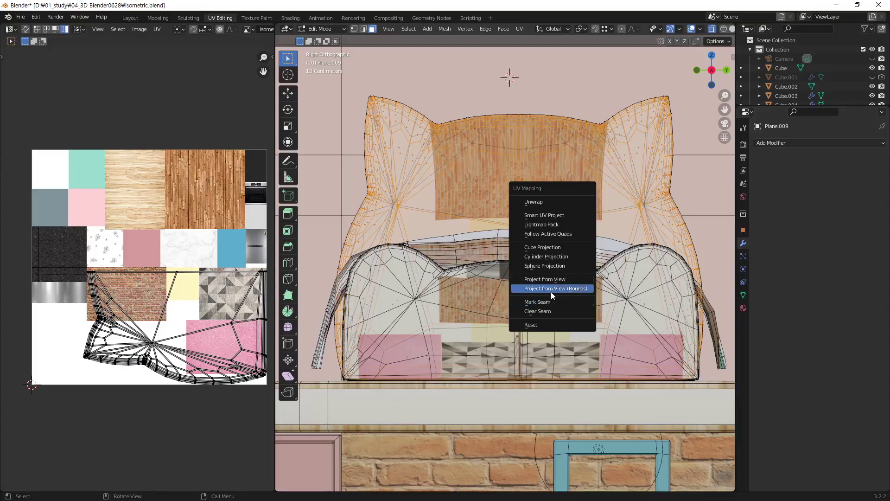
Re-project the headboard's UVs with Project from View and check the texture.
click(551, 291)
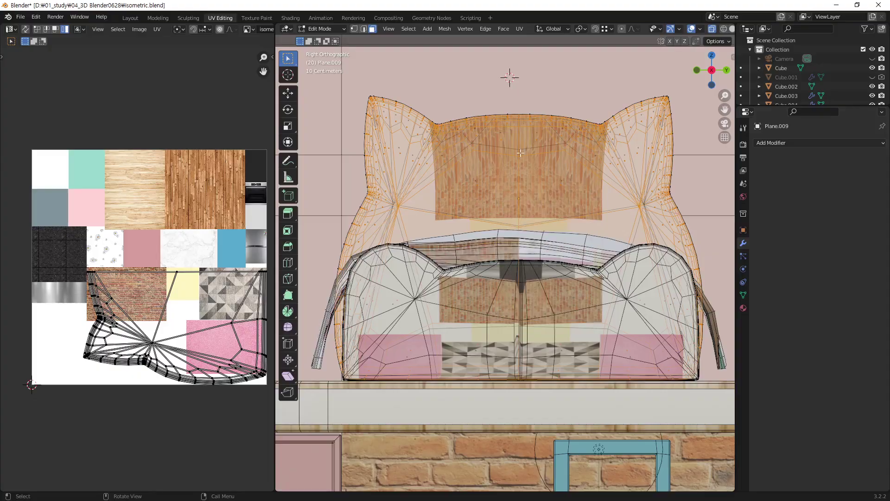
key(u)
click(579, 263)
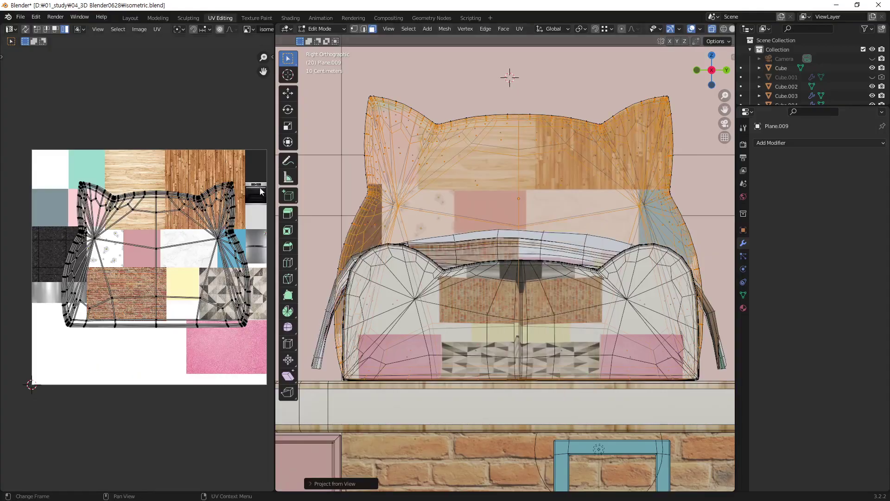
middle_drag(202, 262, 187, 221)
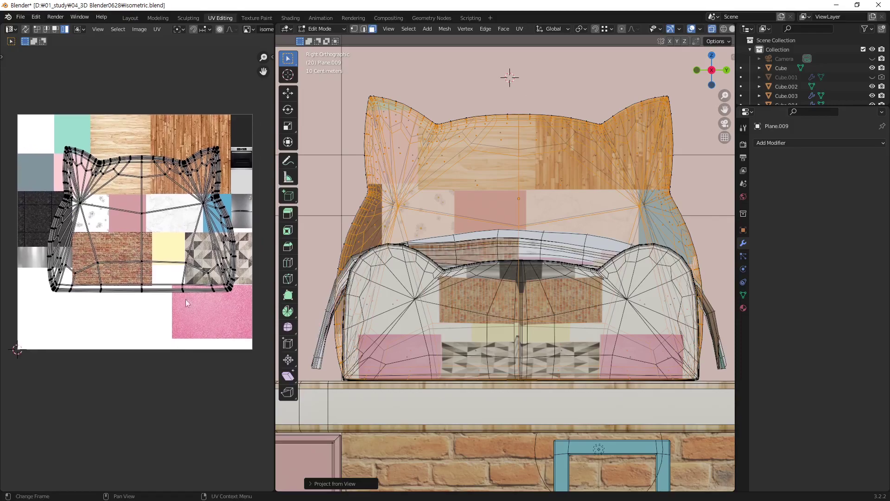
key(Tab)
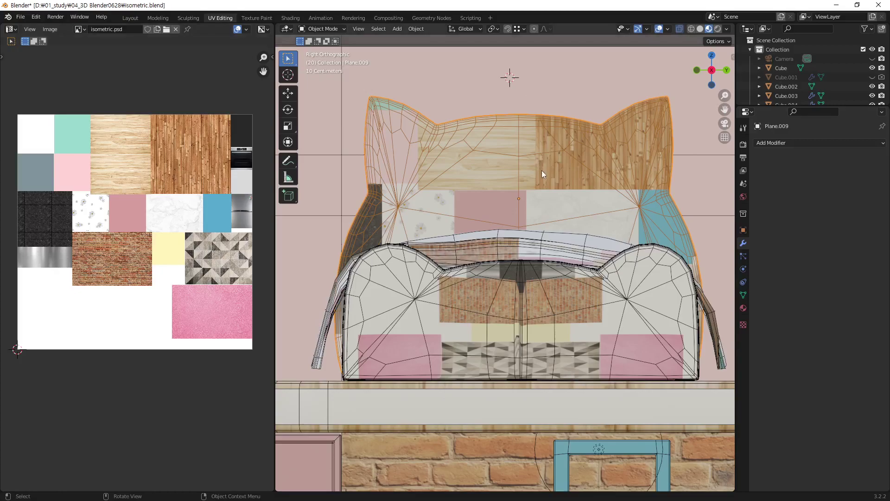
key(Tab)
middle_drag(191, 243, 195, 236)
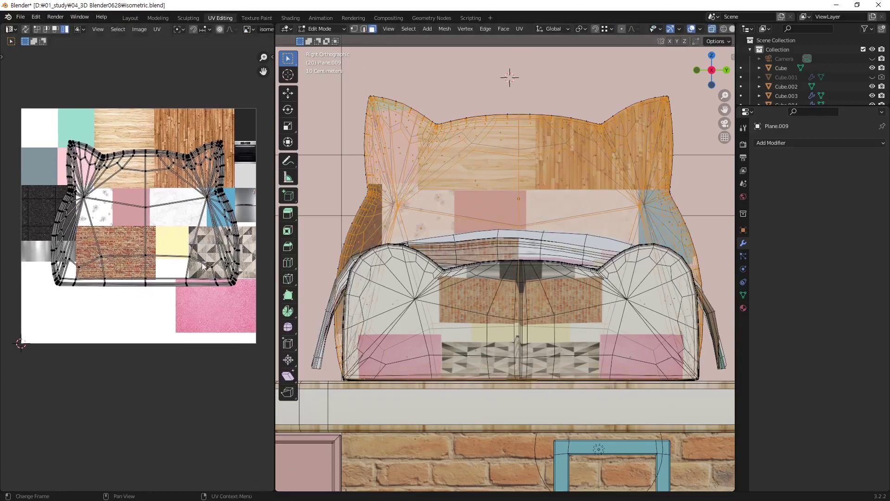
Move the whole headboard UV island up above the atlas image.
key(a)
scroll(204, 320, down, 1)
scroll(171, 339, down, 3)
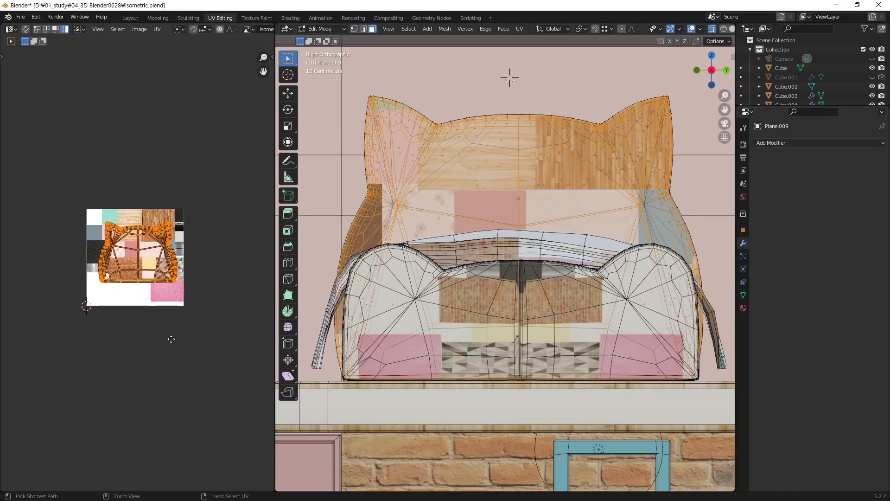
ctrl+middle_drag(171, 339, 200, 345)
key(g)
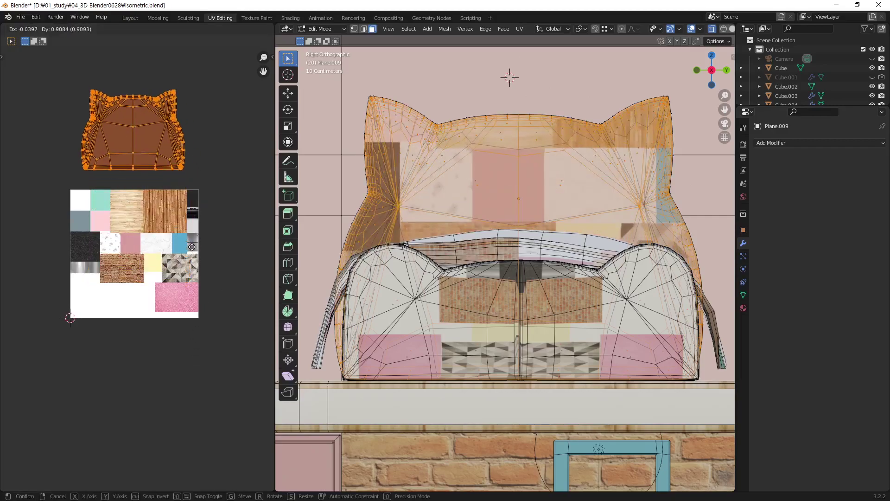
click(191, 272)
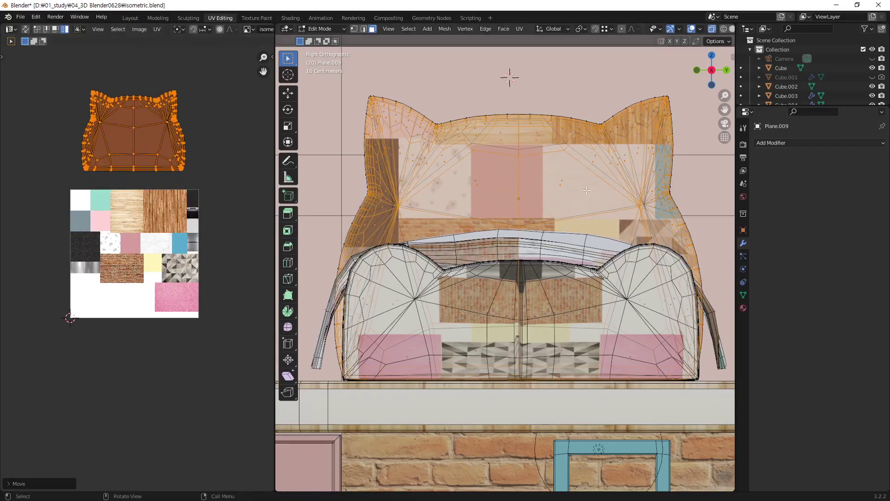
Invert the selection to the headboard's side rim and frame it in the viewport.
key(ctrl+l)
drag(228, 234, 79, 379)
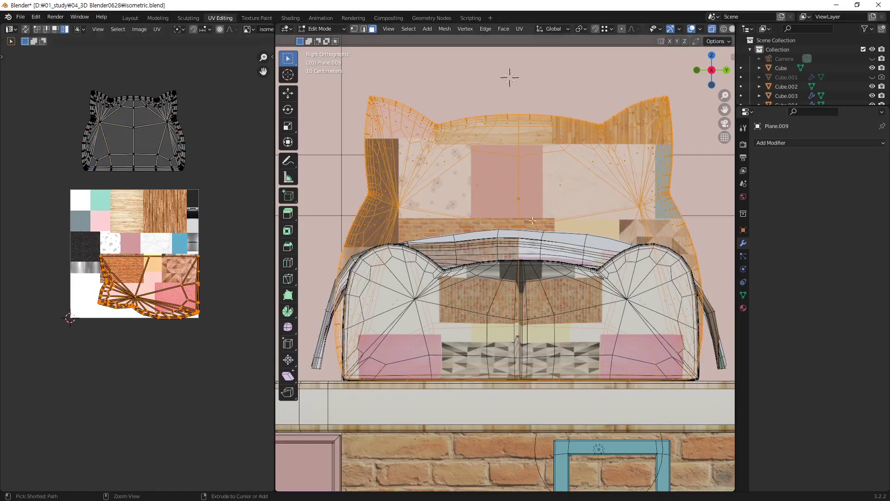
key(ctrl+i)
mouse_move(467, 203)
middle_down()
mouse_move(480, 239)
mouse_move(477, 226)
middle_up()
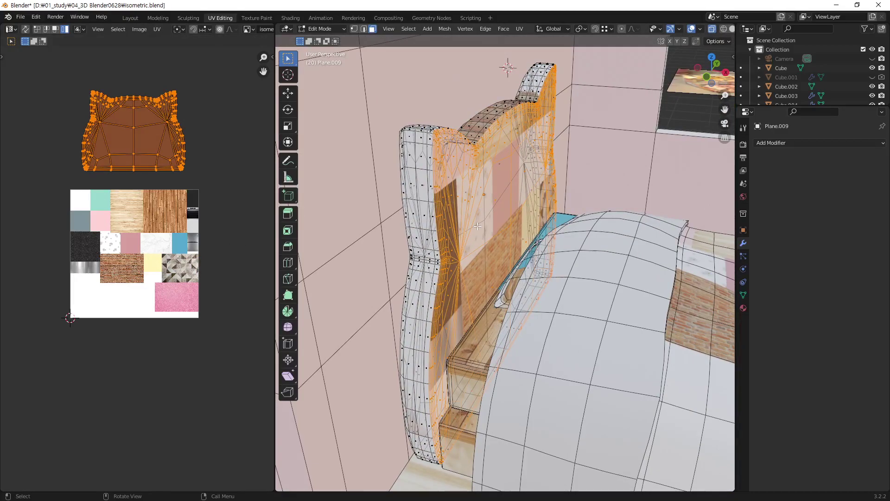
key(ctrl+i)
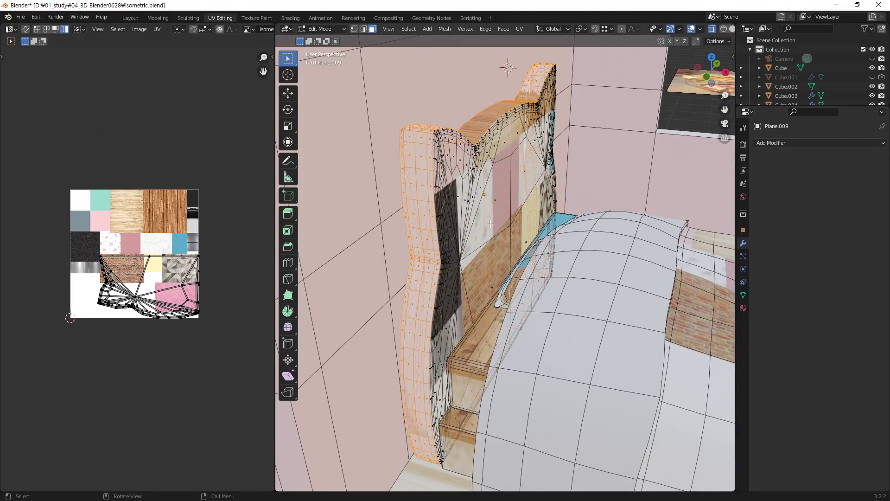
key(KP_Decimal)
Isolate the headboard in local view and apply Cube Projection to its rim UVs.
key(KP_Divide)
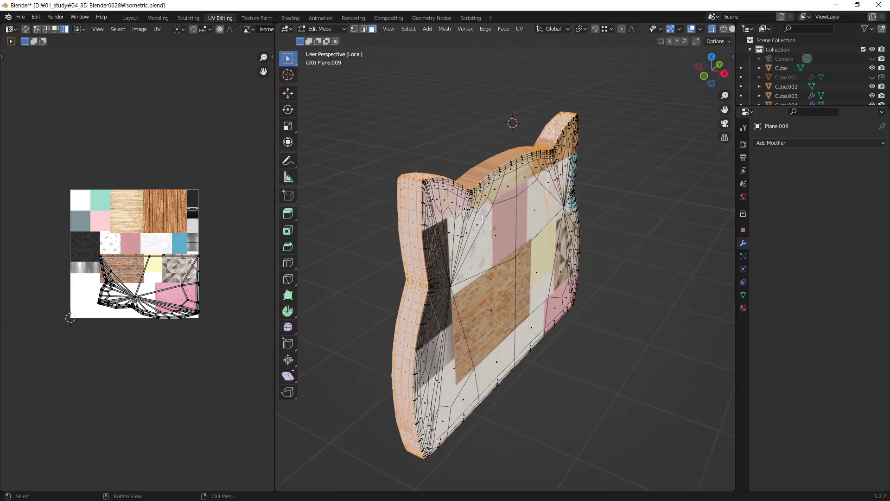
mouse_move(482, 218)
middle_down()
mouse_move(423, 255)
mouse_move(476, 256)
mouse_move(462, 261)
middle_up()
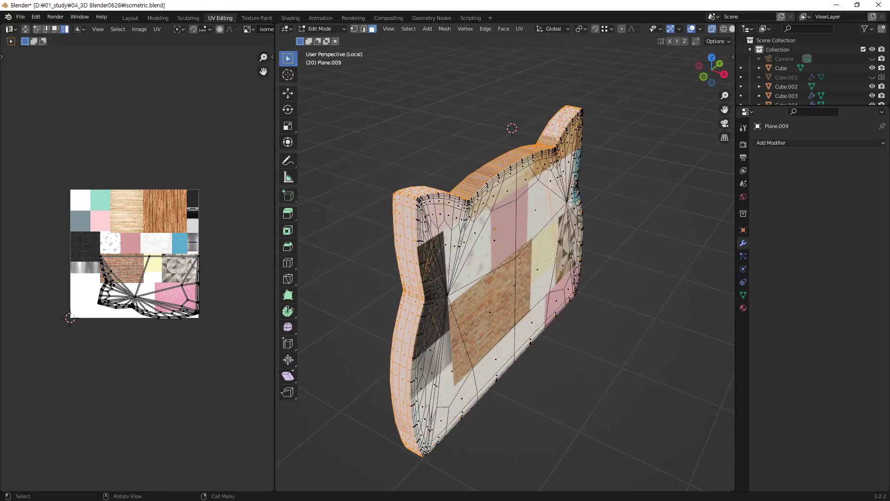
key(u)
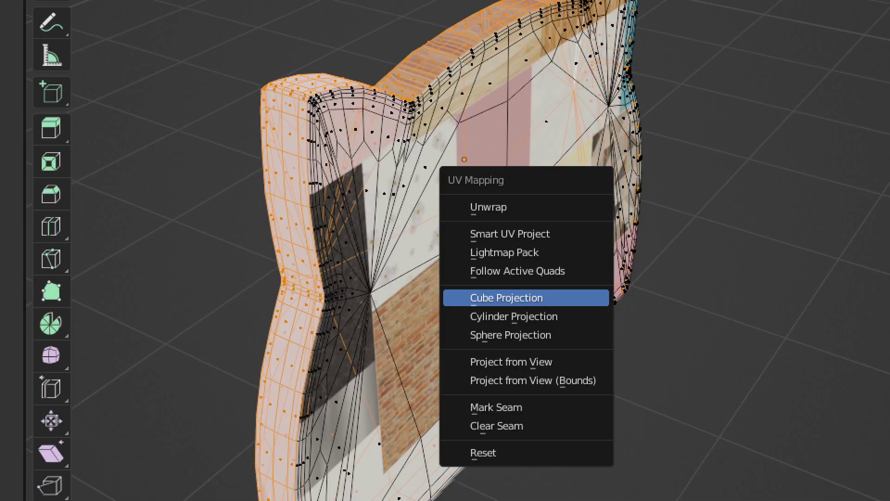
mouse_move(567, 252)
mouse_down()
mouse_move(473, 234)
mouse_move(574, 240)
mouse_up()
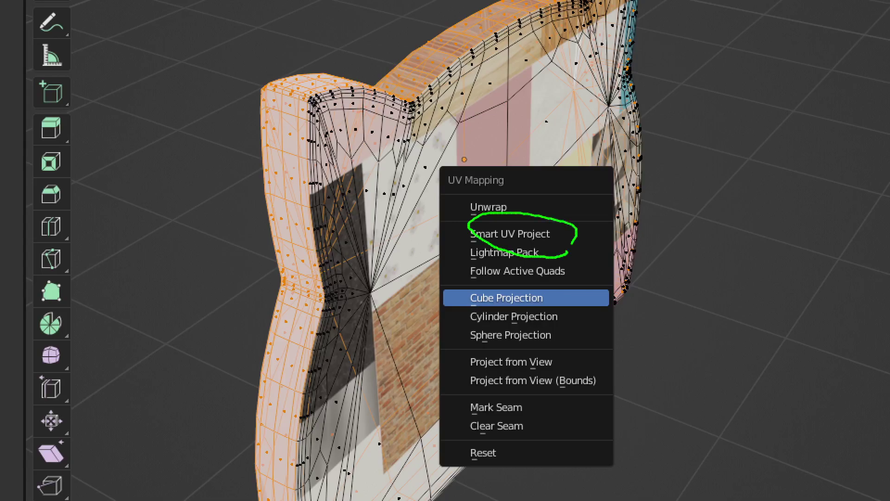
mouse_move(539, 278)
mouse_down()
mouse_move(486, 309)
mouse_move(520, 280)
mouse_up()
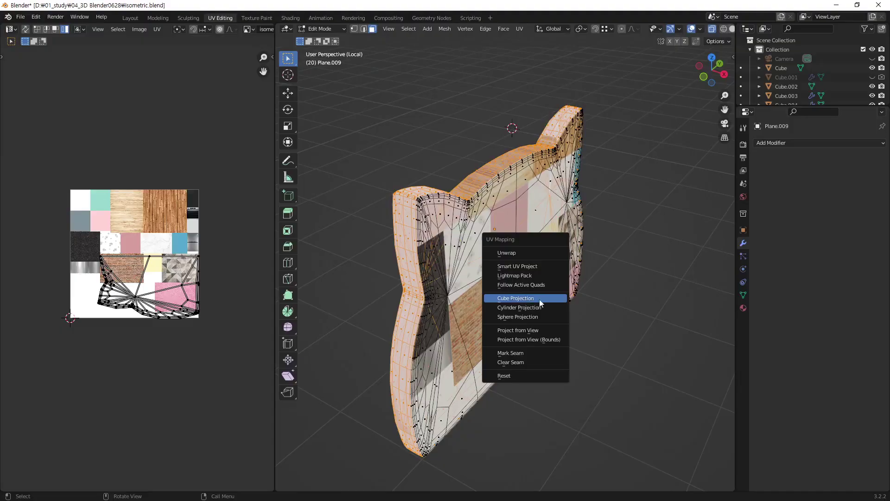
click(538, 299)
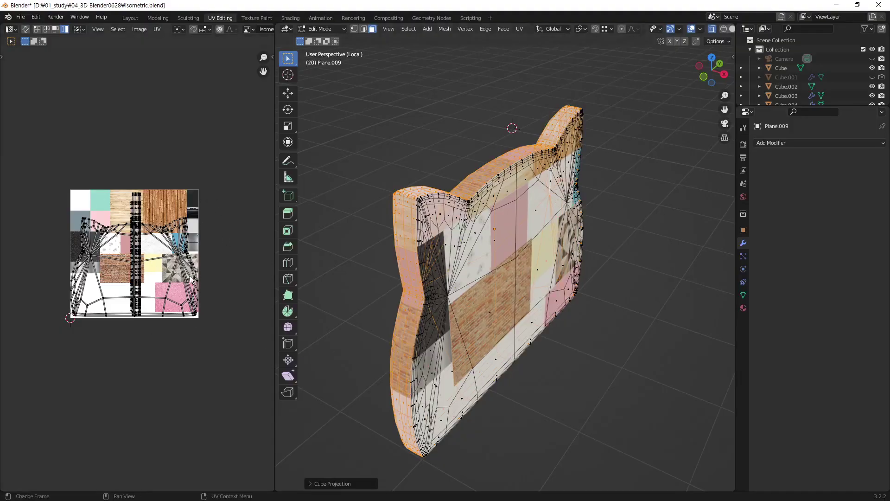
Move all UVs below the atlas and set the cat-shaped island further down.
key(a)
key(g)
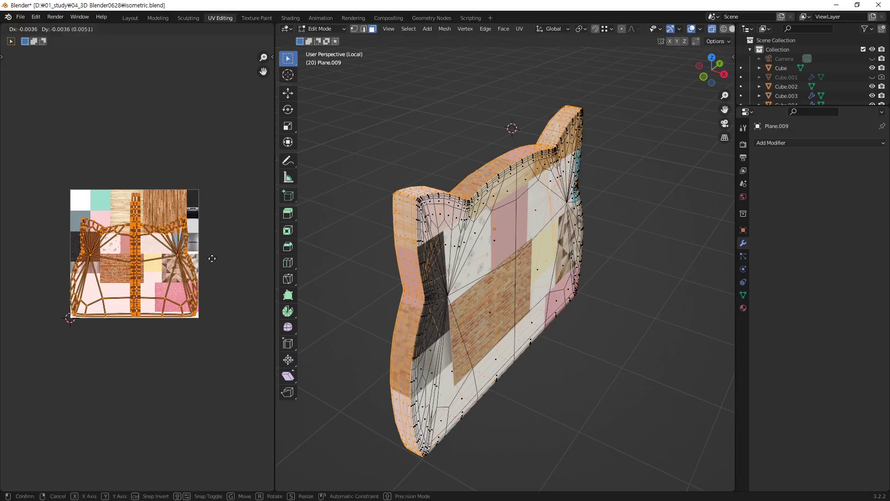
click(209, 374)
click(229, 361)
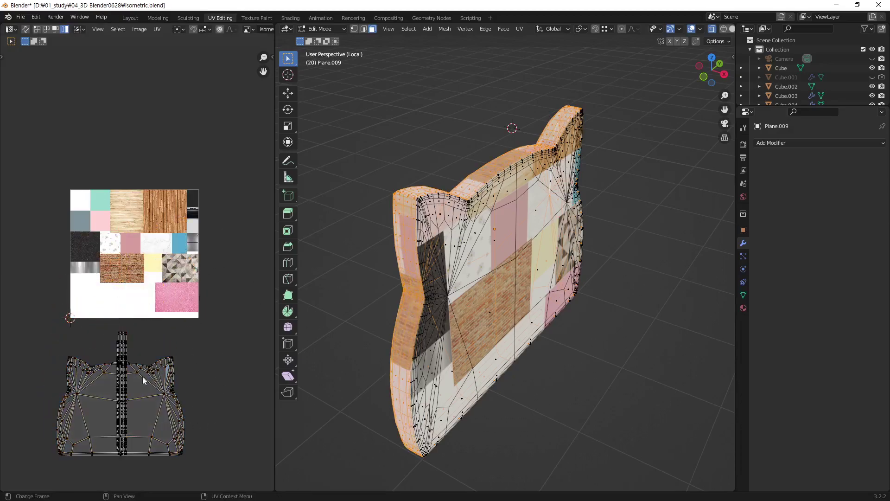
mouse_move(198, 316)
middle_down()
mouse_move(222, 223)
mouse_move(242, 197)
mouse_move(234, 229)
middle_up()
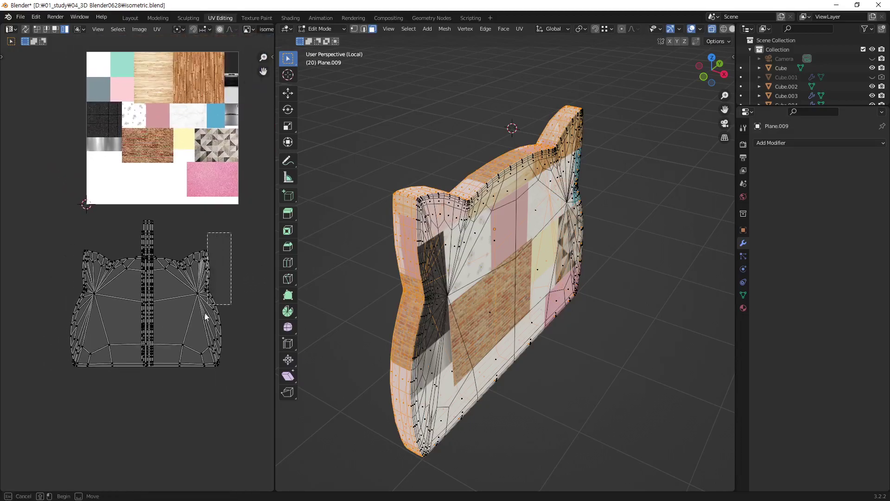
drag(234, 229, 171, 411)
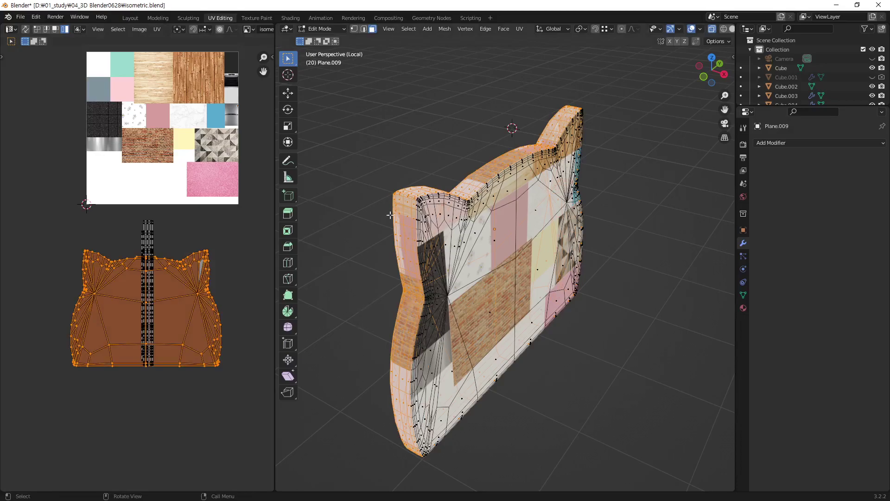
key(h)
key(alt+h)
key(g)
click(234, 384)
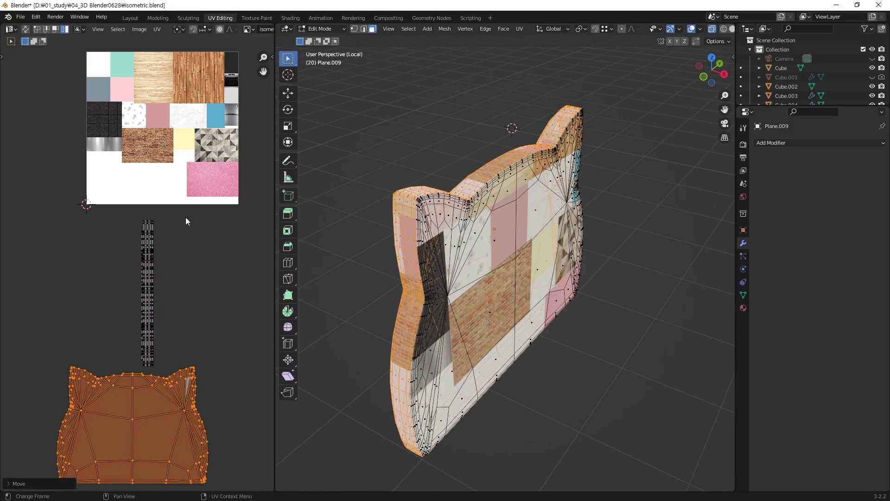
Rotate the vertical rim UV strip 90 degrees and place it over the cat island.
drag(185, 216, 122, 366)
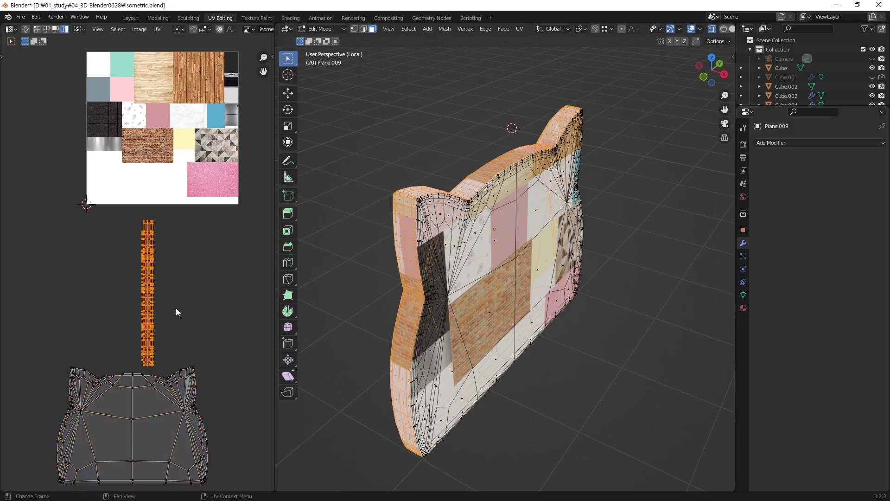
text(r90)
key(Return)
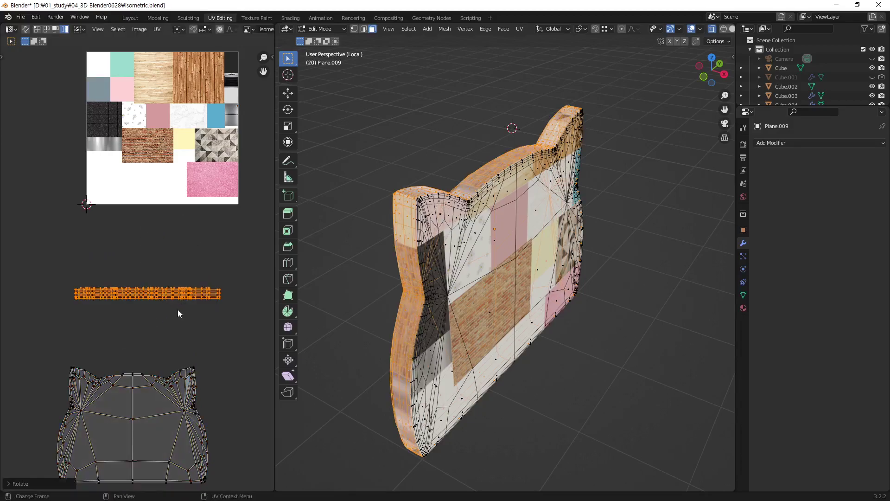
middle_drag(159, 334, 164, 268)
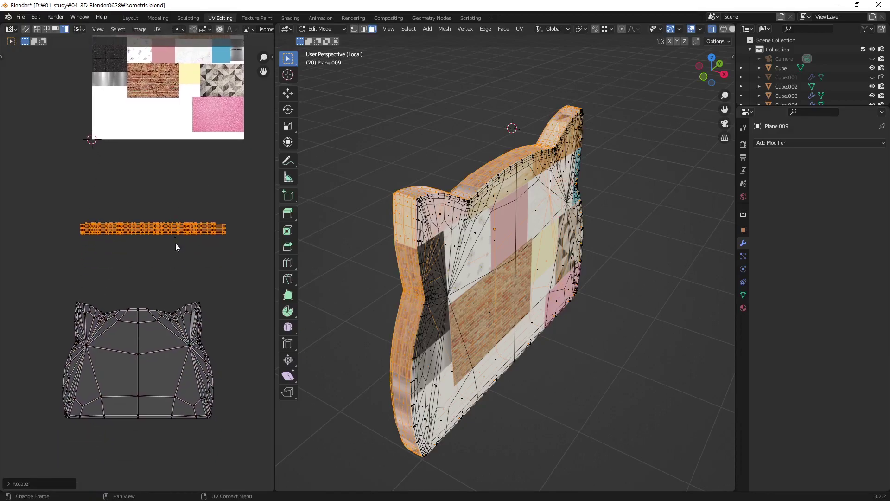
key(g)
click(158, 413)
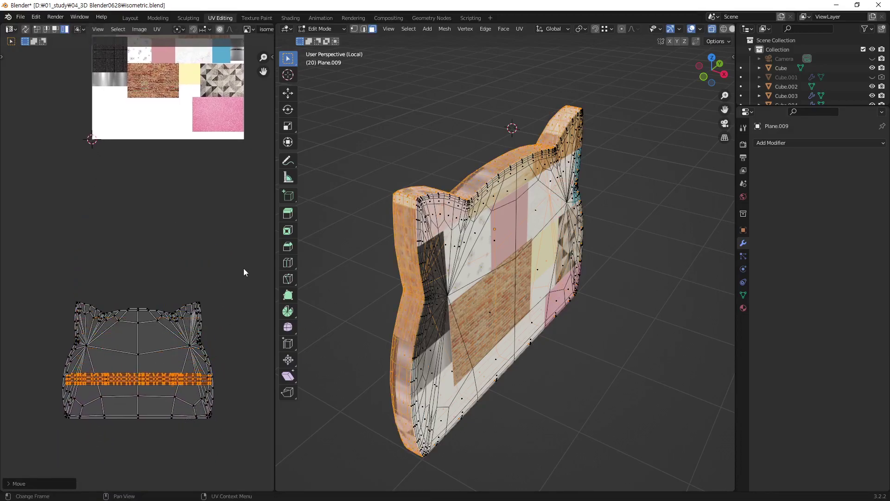
Shrink the strip and cat island to about 0.29 scale and park them left of the atlas.
drag(245, 265, 60, 420)
key(s)
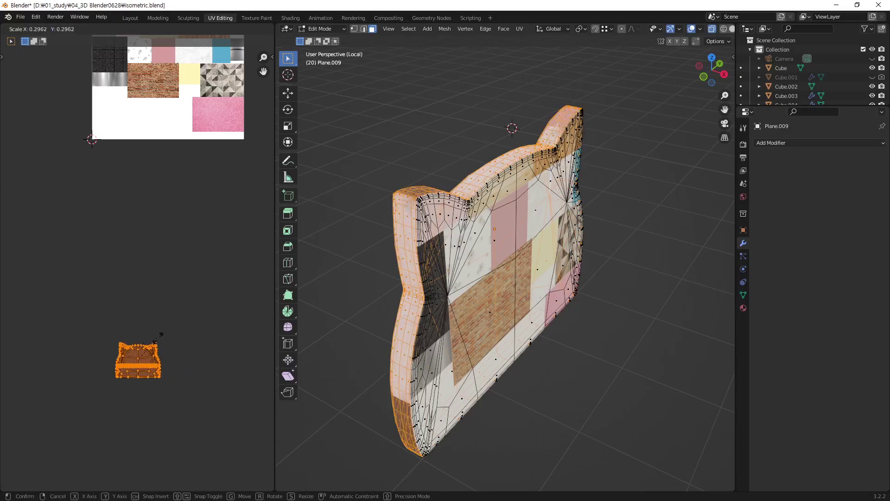
click(164, 372)
middle_drag(172, 306, 163, 377)
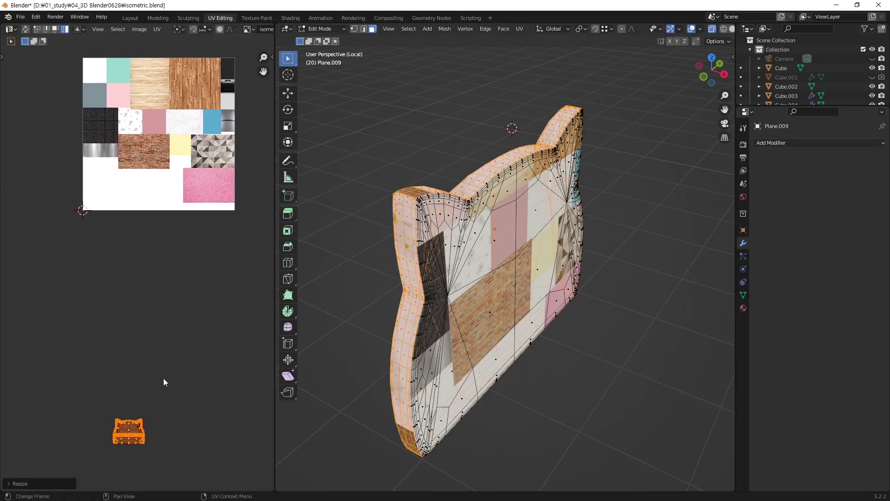
key(g)
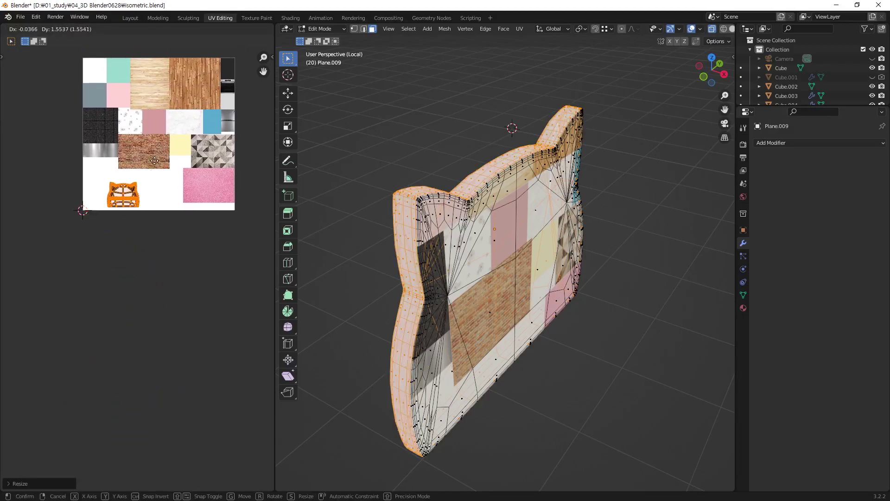
click(82, 114)
middle_drag(83, 114, 68, 252)
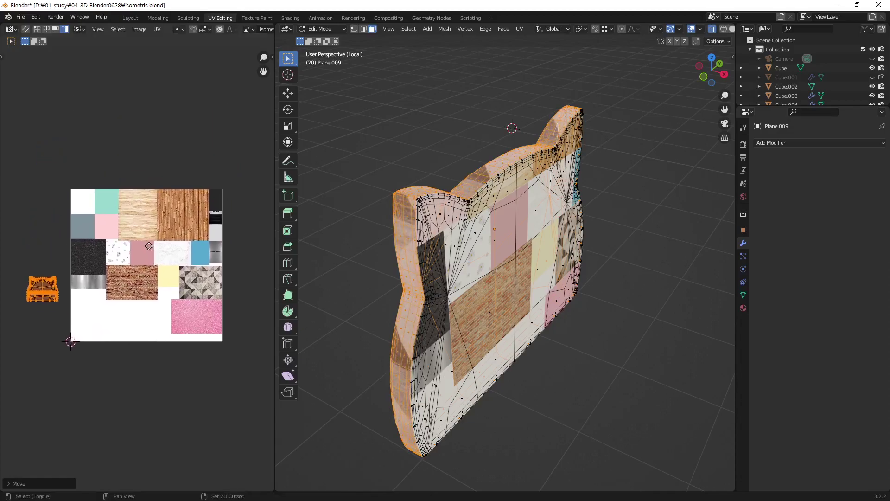
Select the large cat-shaped front island, drop it onto the atlas's lower area and shrink it.
key(a)
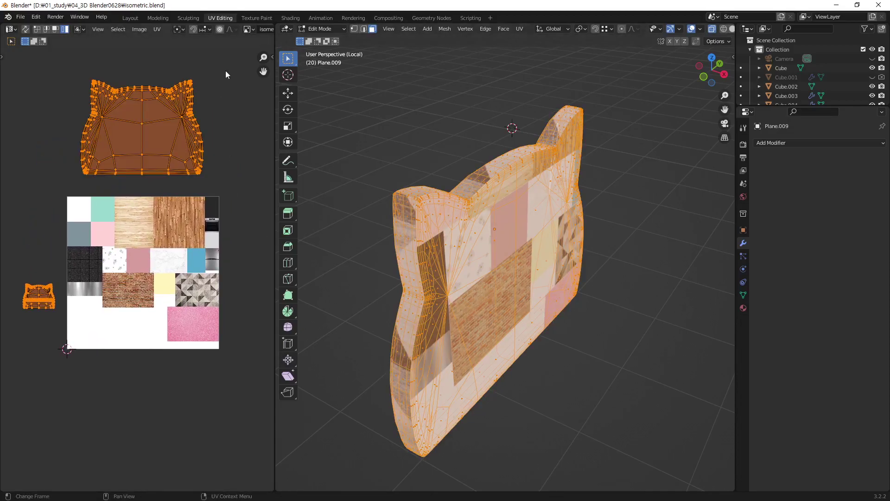
drag(231, 65, 64, 180)
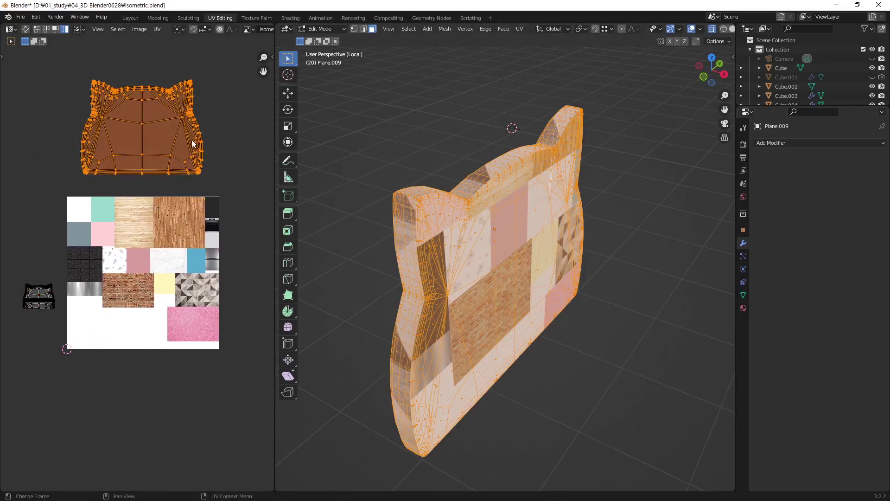
key(g)
click(184, 340)
key(s)
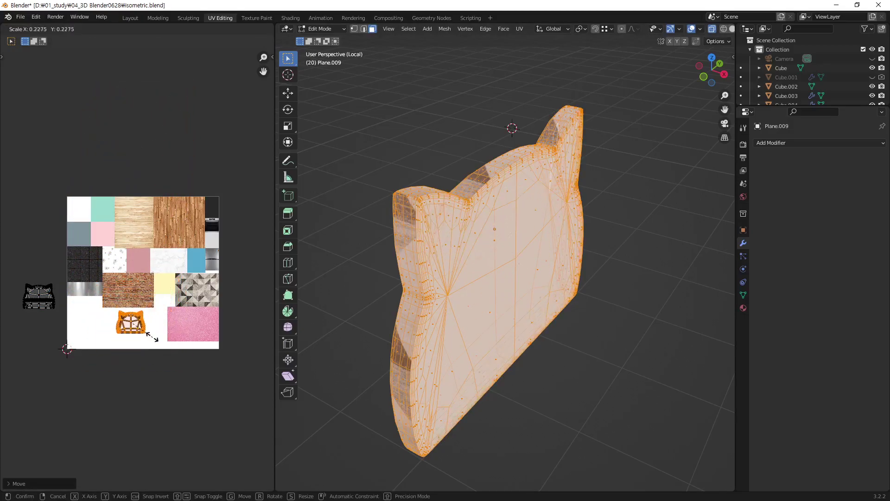
click(153, 337)
middle_drag(102, 380, 173, 273)
scroll(121, 355, up, 2)
scroll(144, 344, up, 2)
Enlarge and reposition the cat island to fill the white area below the metal strip.
key(g)
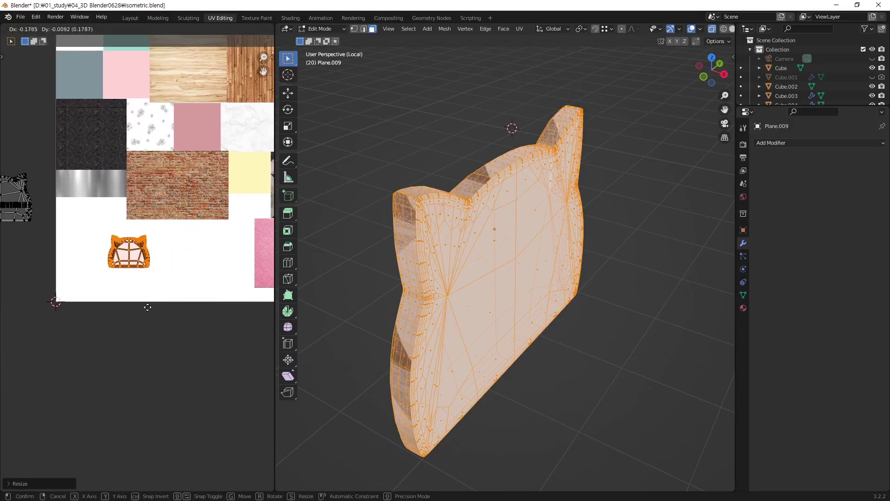
click(121, 309)
key(s)
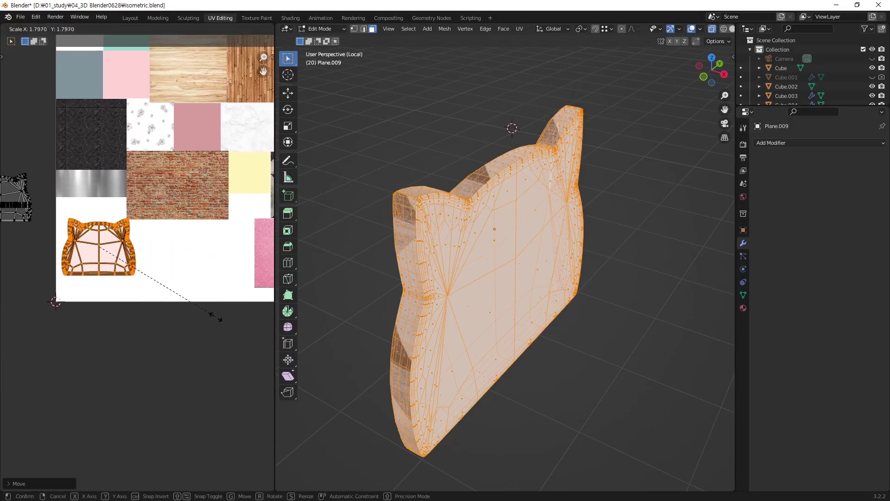
click(181, 292)
middle_drag(152, 293, 177, 302)
scroll(139, 269, up, 4)
scroll(194, 241, up, 1)
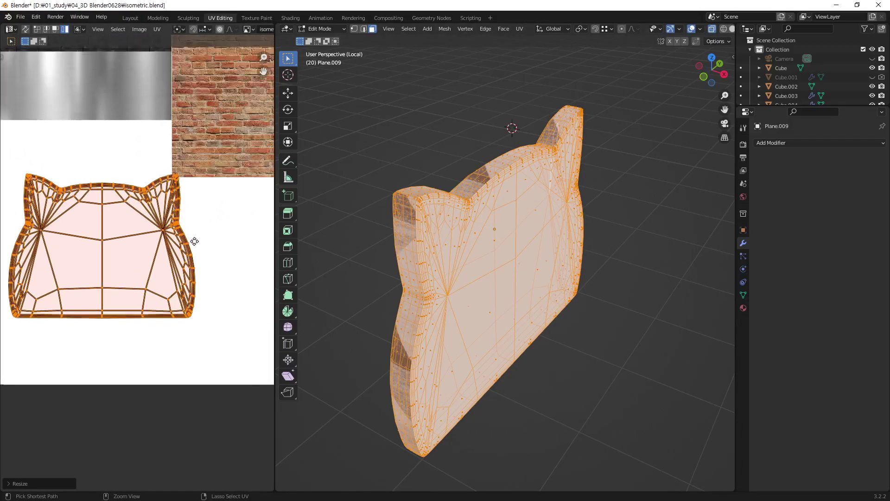
mouse_move(194, 241)
middle_down()
mouse_move(236, 254)
mouse_move(196, 265)
middle_up()
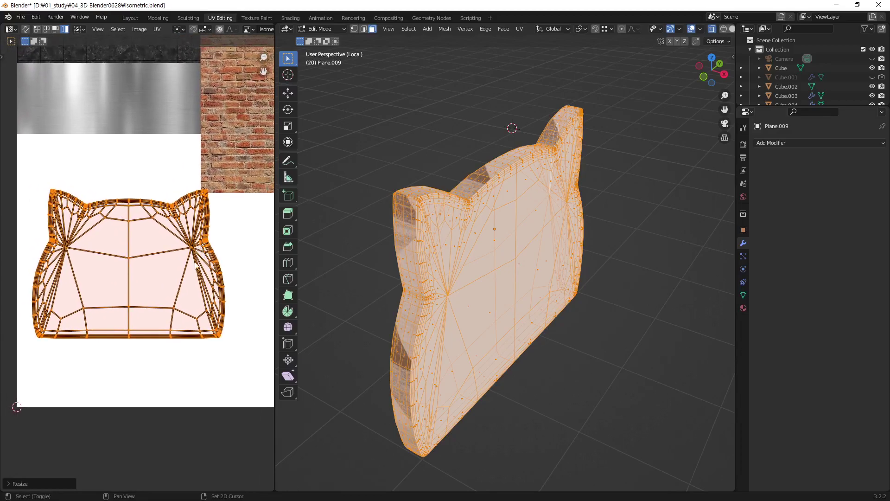
key(g)
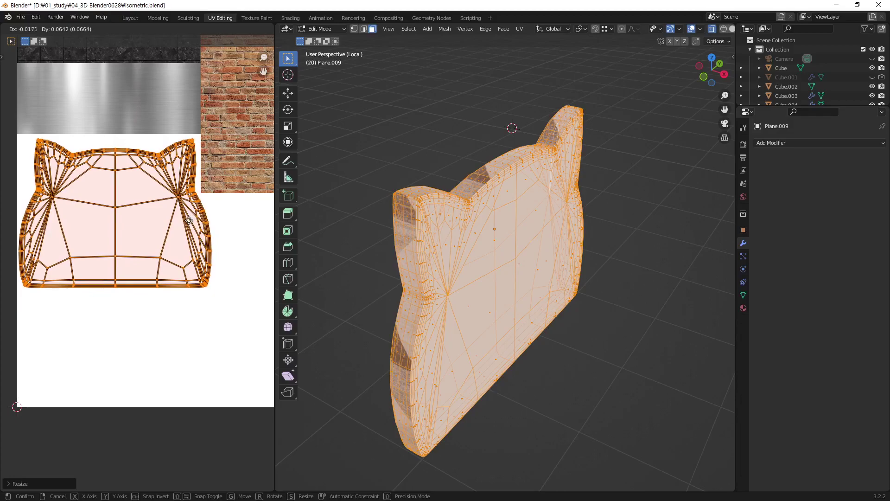
click(191, 221)
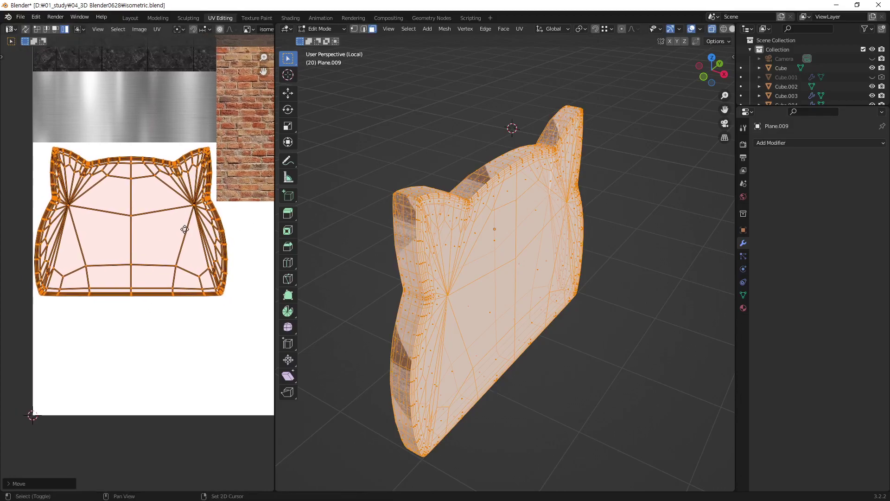
Select the loose island sitting left of the atlas.
scroll(169, 273, down, 4)
middle_drag(170, 274, 201, 280)
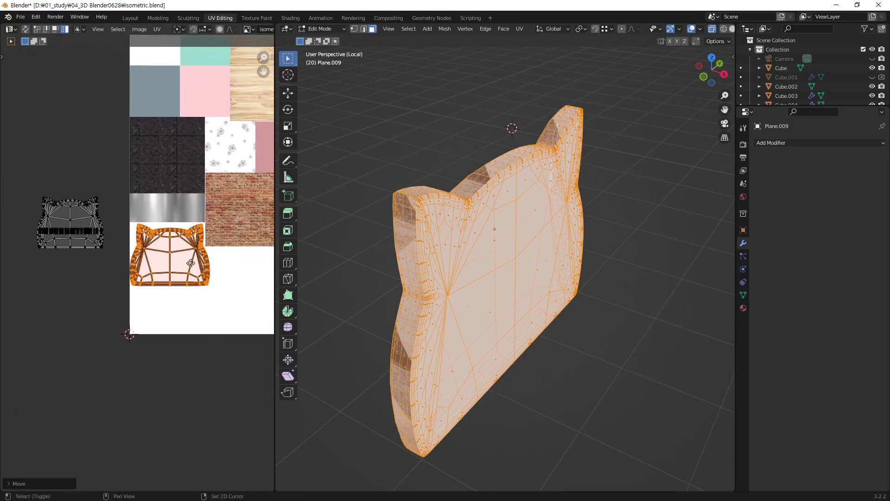
drag(111, 176, 8, 275)
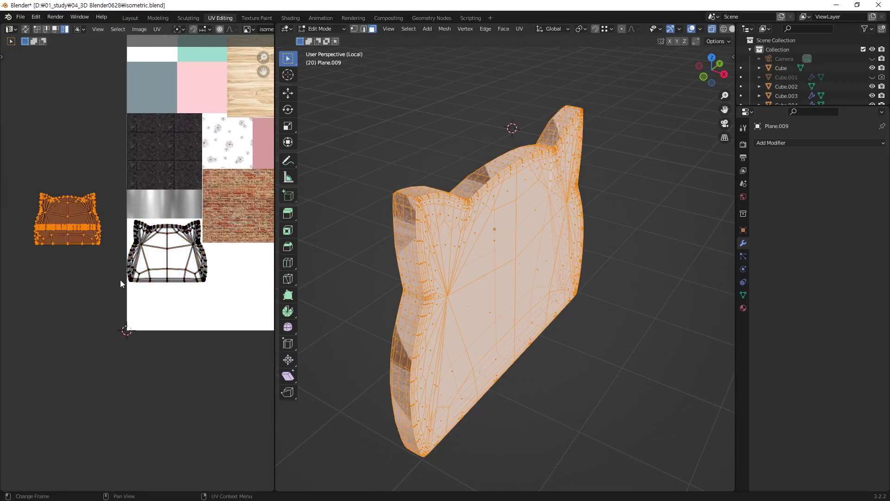
click(130, 18)
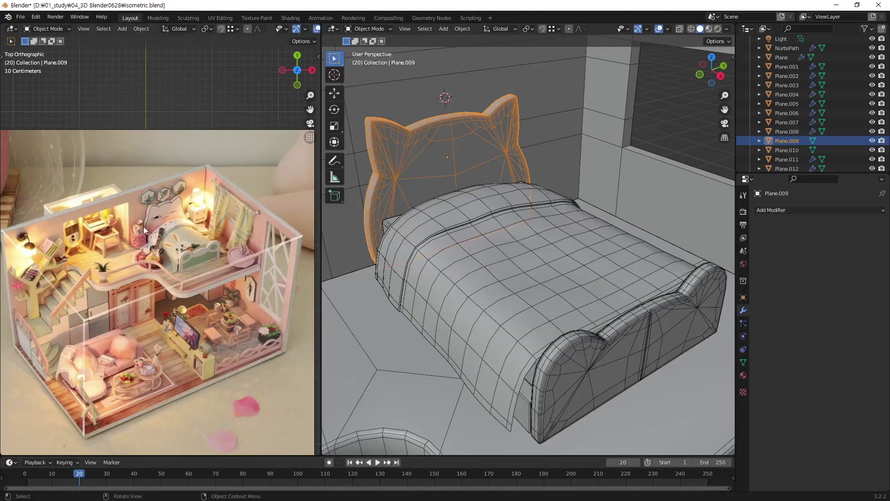
scroll(174, 212, up, 2)
scroll(226, 230, up, 2)
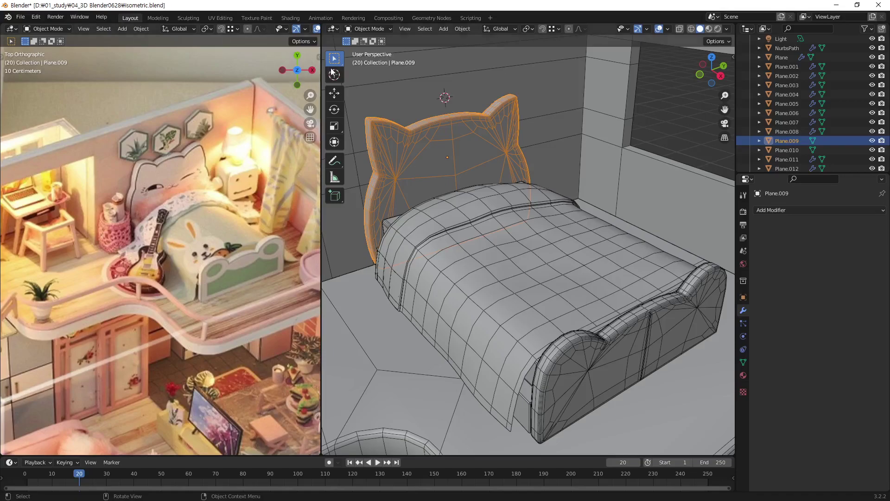
click(219, 18)
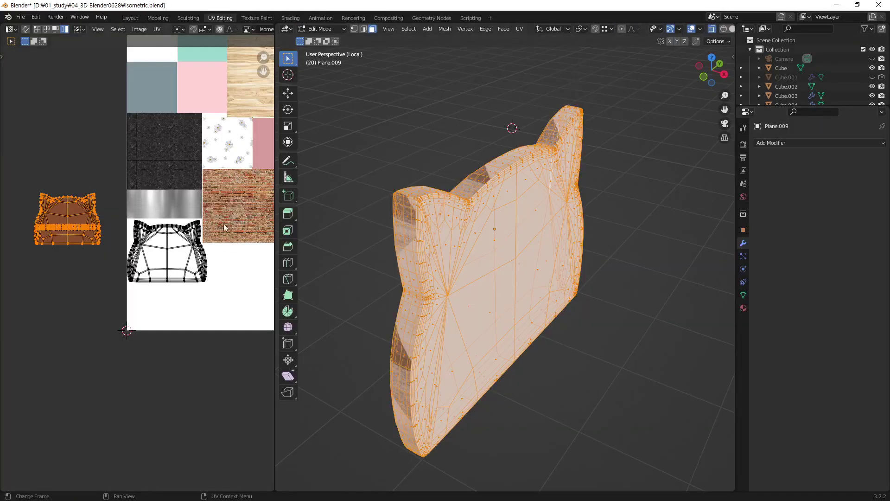
Move the headboard rim island into the atlas's top-left white tile and shrink it to fit.
middle_drag(224, 227, 201, 323)
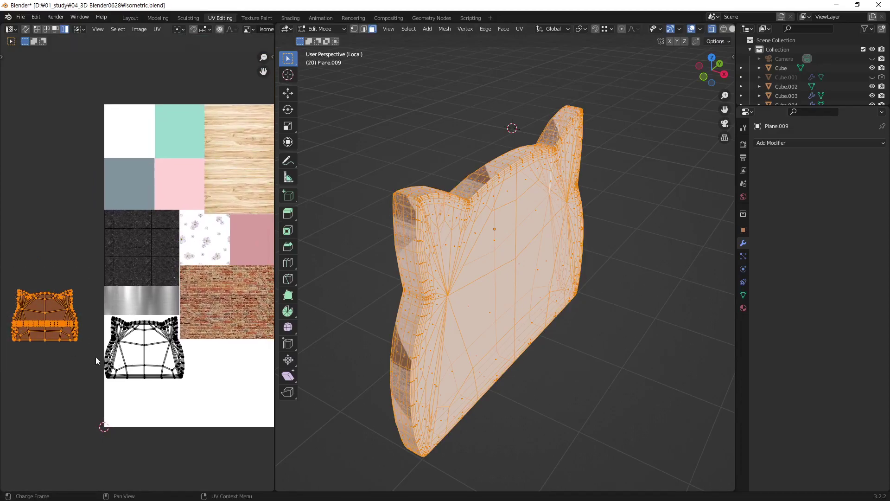
key(g)
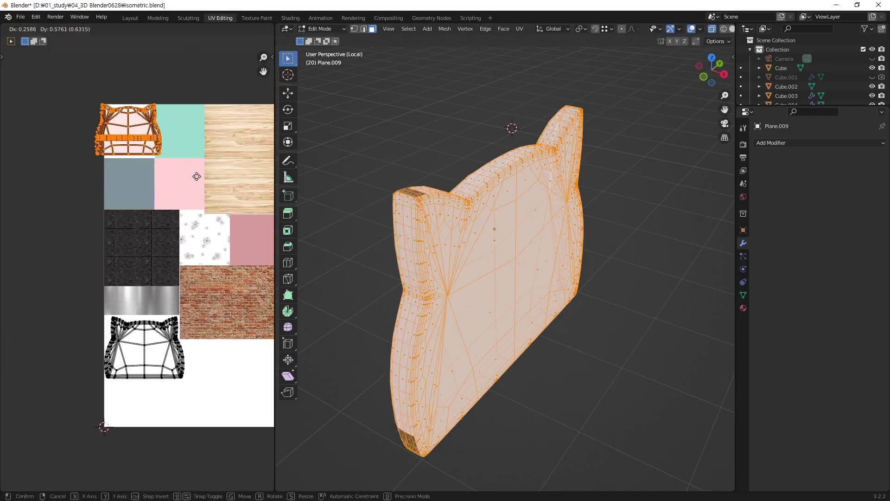
click(212, 196)
key(s)
click(178, 195)
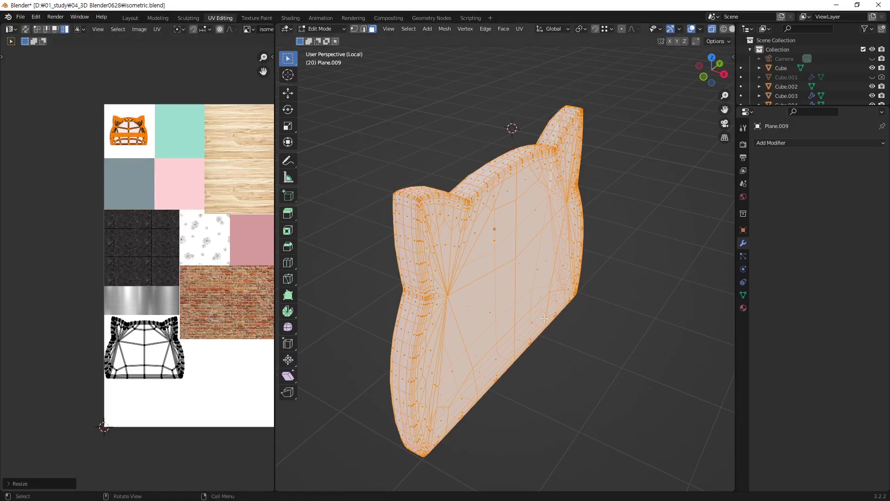
middle_drag(544, 318, 557, 343)
scroll(563, 350, down, 2)
Leave the headboard's edit mode, exit local view to show the whole room, and select the bed base.
key(Tab)
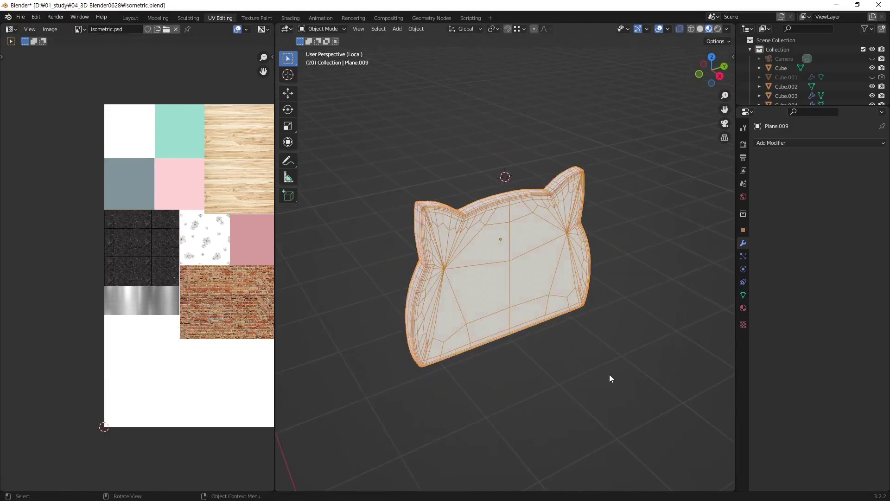
click(614, 361)
key(slash)
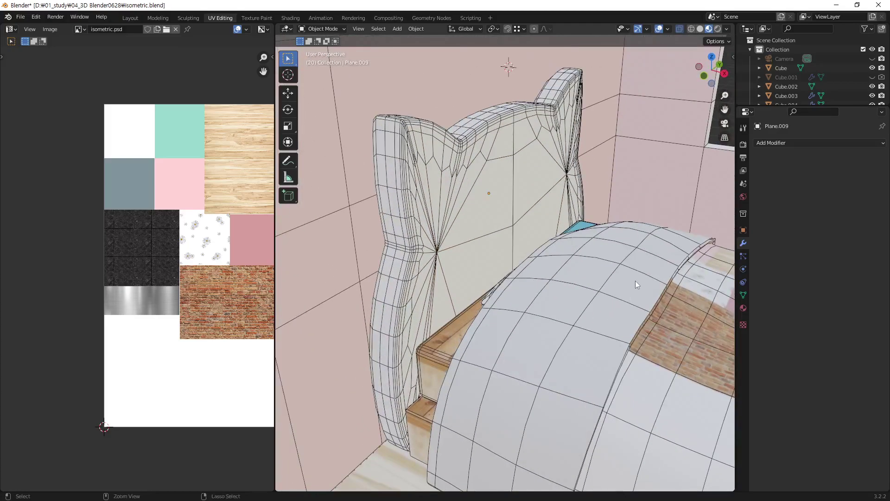
scroll(489, 402, down, 3)
scroll(478, 333, up, 2)
click(464, 338)
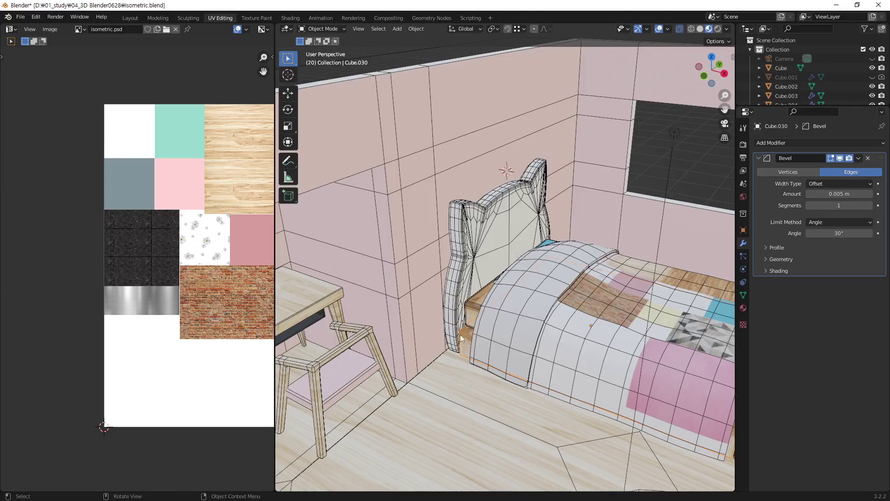
mouse_move(515, 323)
middle_down()
mouse_move(469, 282)
mouse_move(560, 305)
mouse_move(556, 317)
middle_up()
Apply rotation and scale to bed base Cube.030 and enter its Edit Mode.
key(Tab)
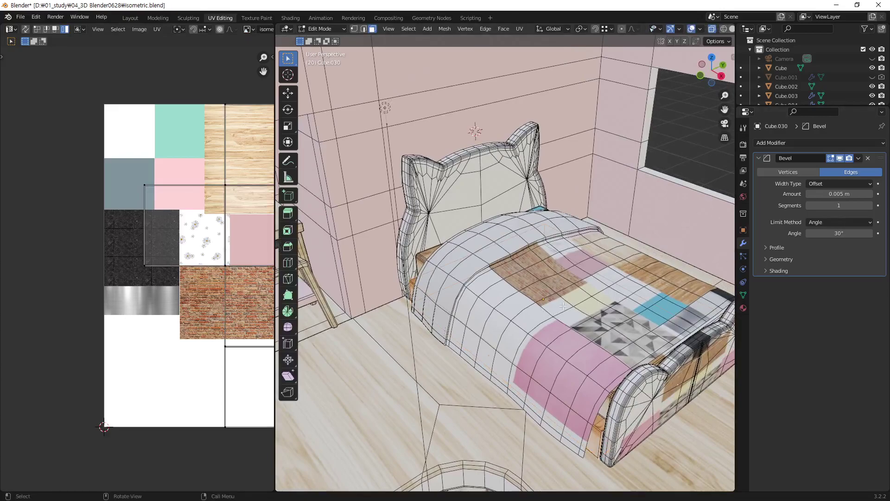
key(Tab)
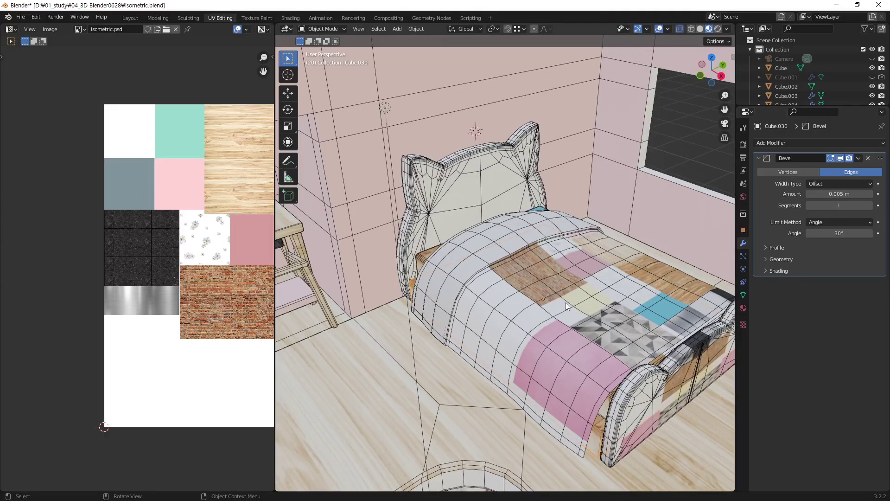
key(ctrl+a)
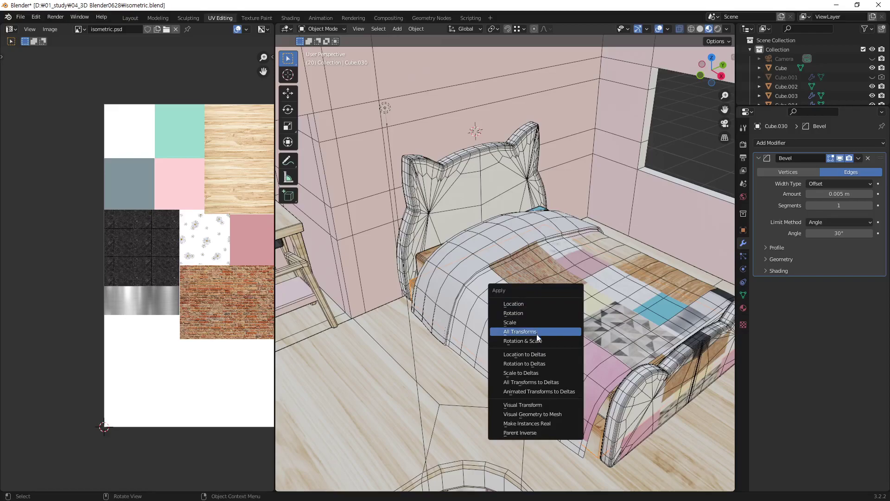
click(537, 340)
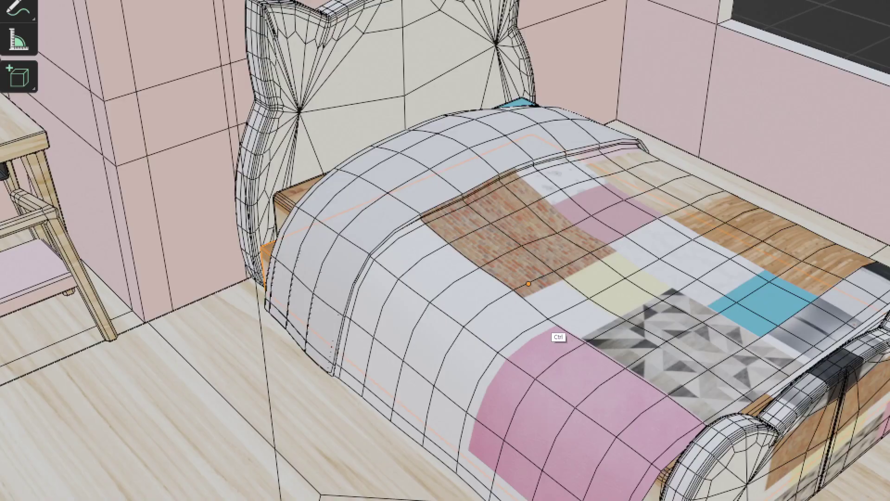
key(ctrl+a)
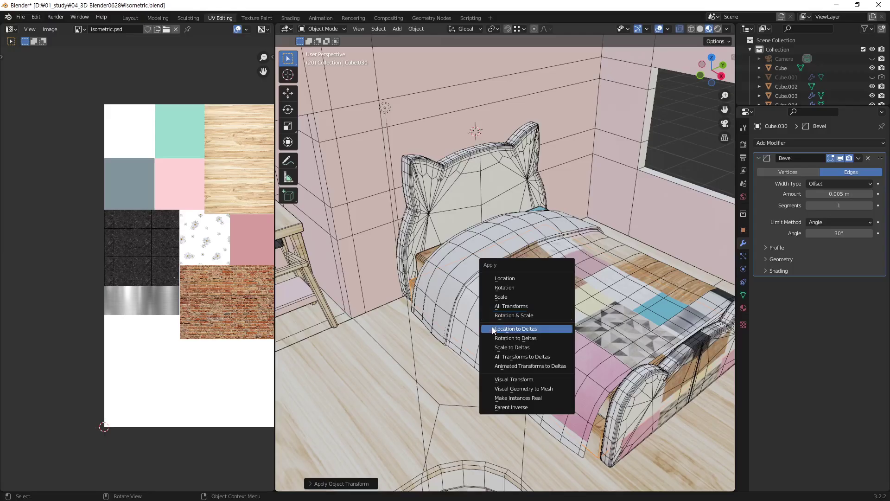
click(492, 327)
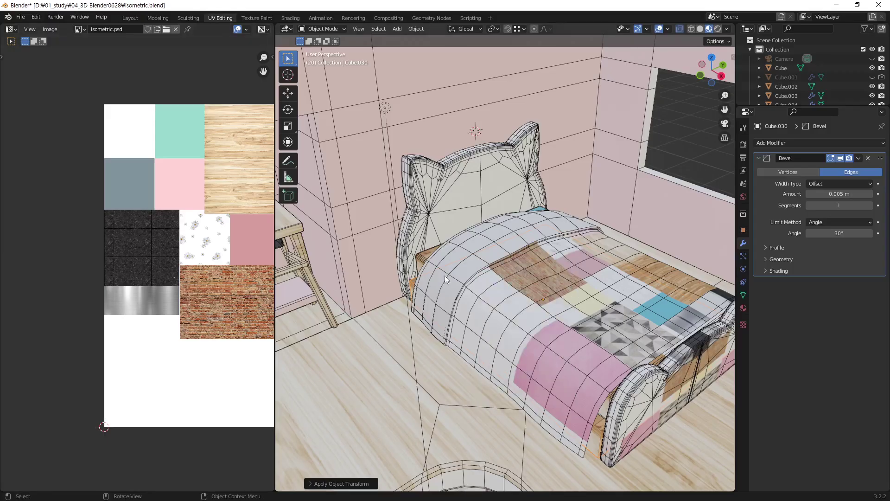
middle_drag(444, 275, 497, 249)
key(Tab)
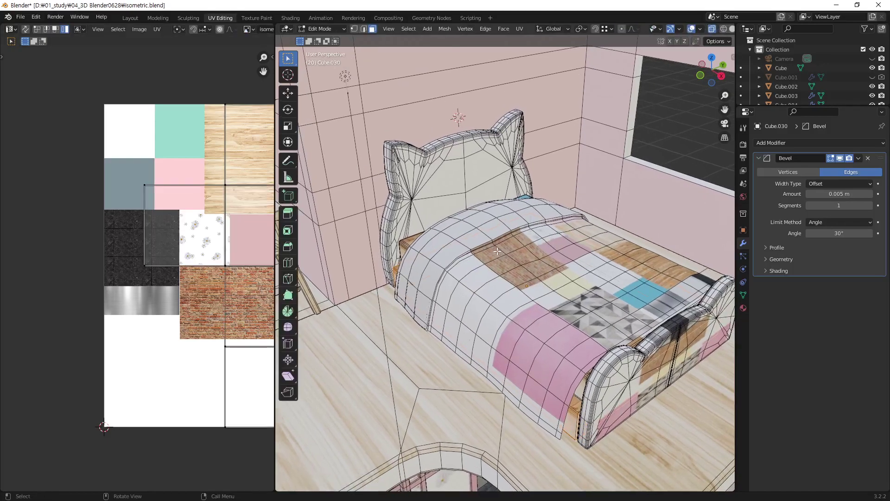
Unwrap the bed base with Cube Projection.
scroll(170, 276, down, 2)
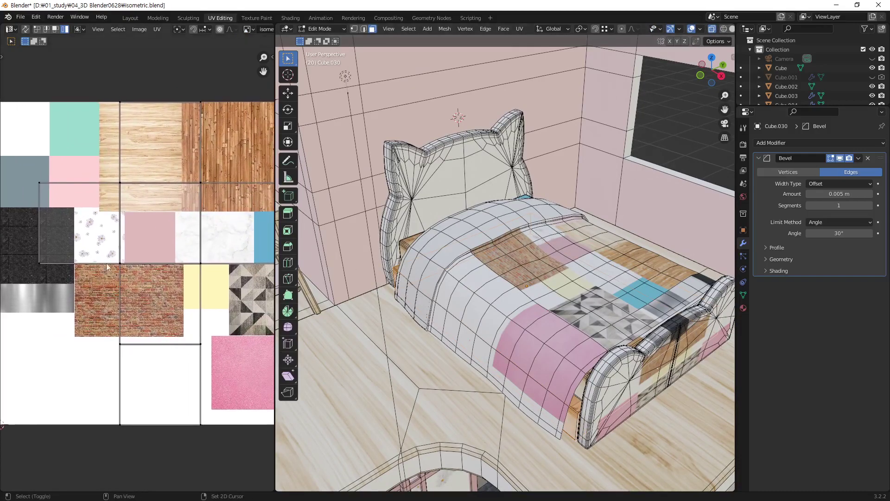
ctrl+middle_drag(171, 277, 162, 270)
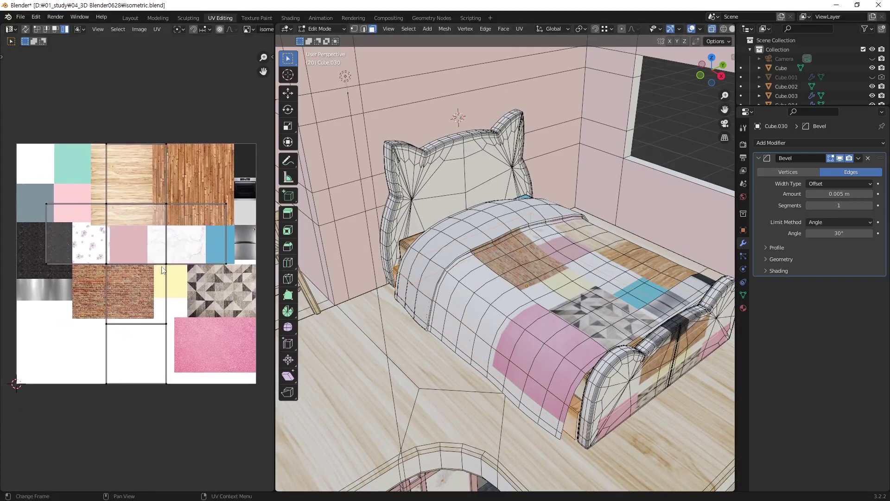
key(u)
key(c)
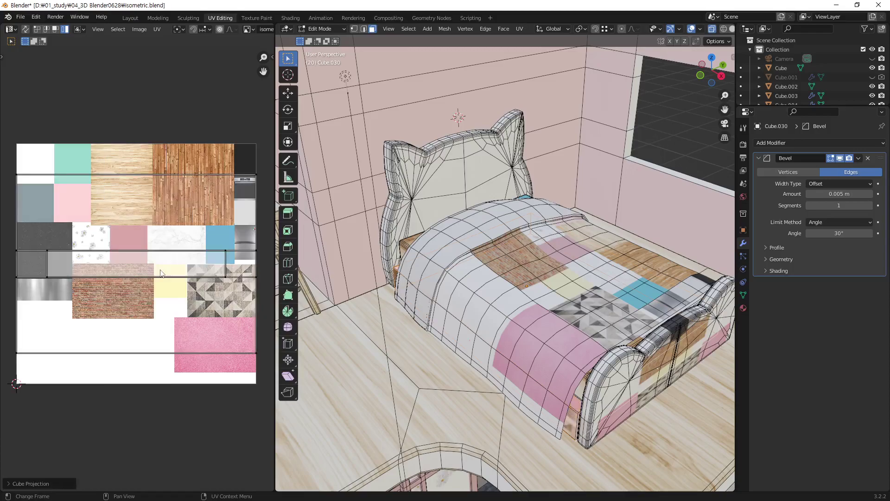
Shrink all the bed base's UV islands and fit them inside the atlas's top-left tile.
key(a)
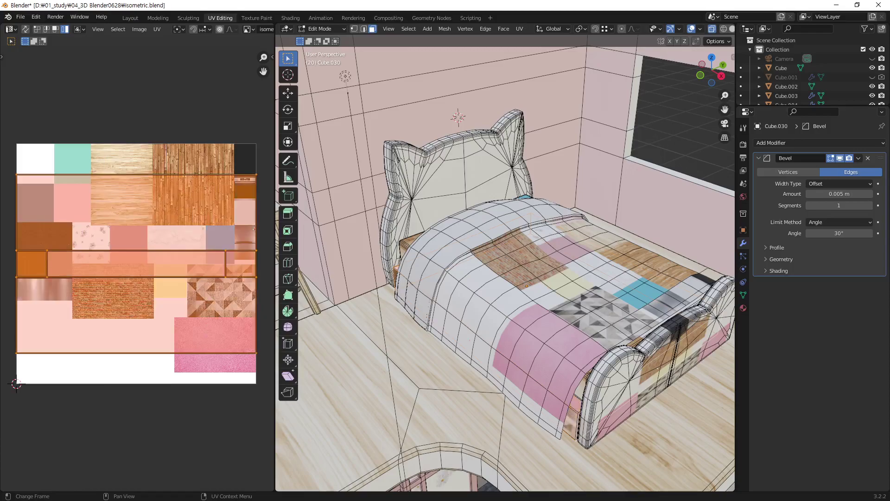
key(s)
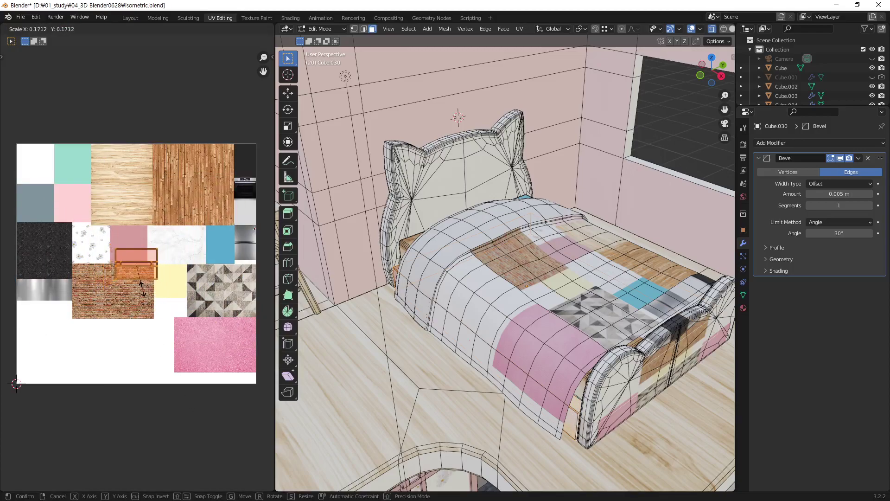
click(142, 288)
key(g)
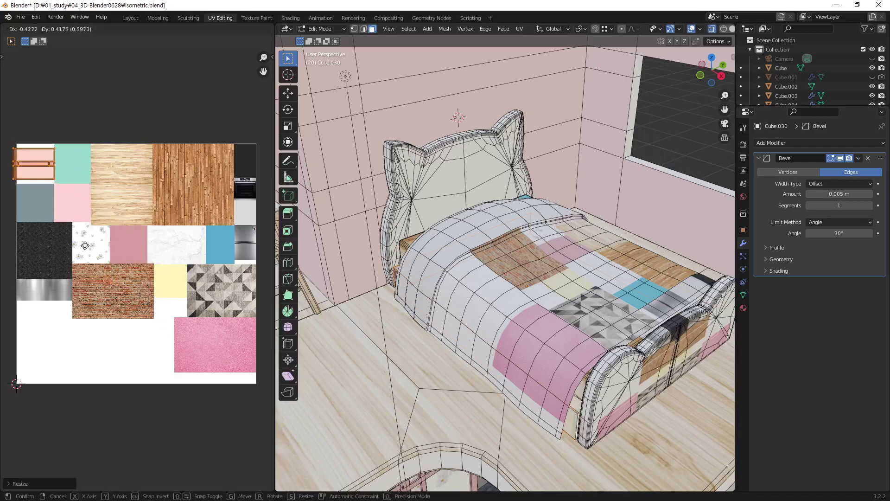
click(88, 251)
key(s)
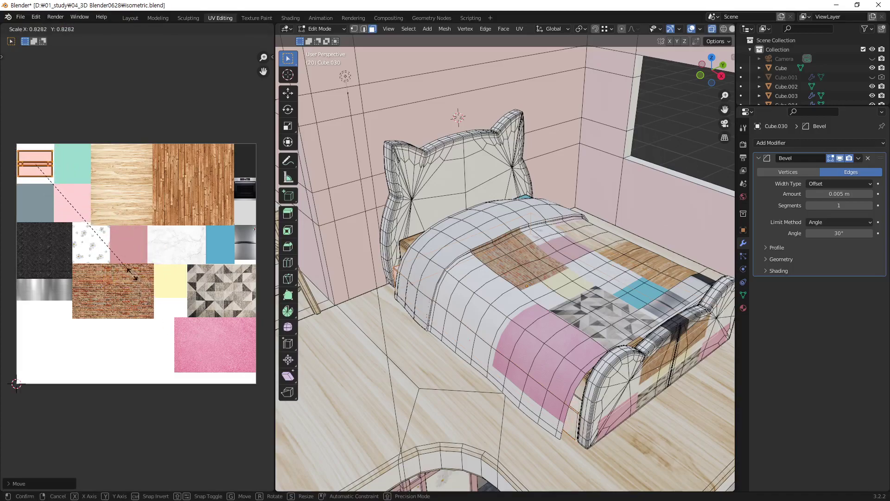
click(127, 274)
middle_drag(599, 383, 557, 322)
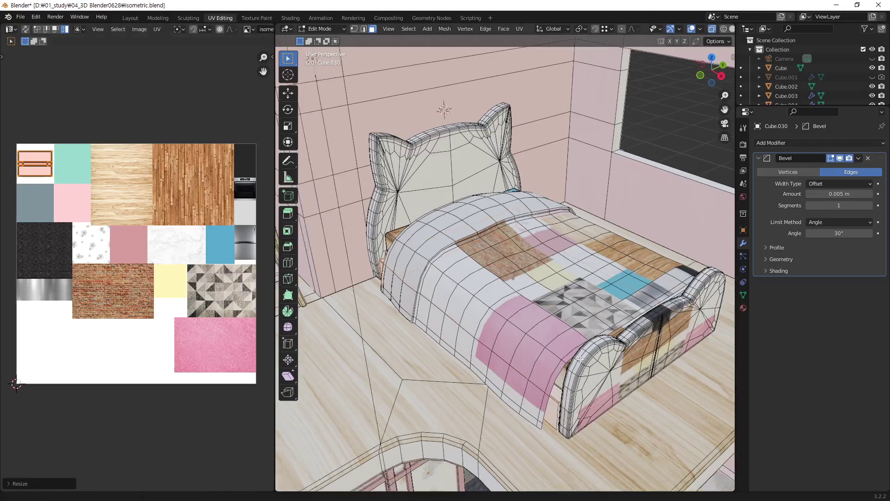
click(557, 322)
Select footboard Plane.010, frame it, and enter Edit Mode viewing its side profile.
key(Tab)
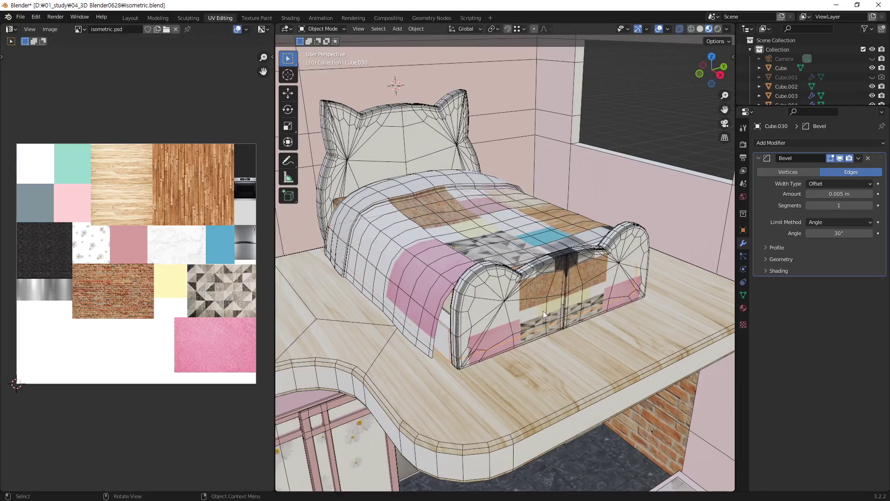
click(530, 325)
mouse_move(550, 271)
middle_down()
mouse_move(594, 274)
mouse_move(548, 247)
middle_up()
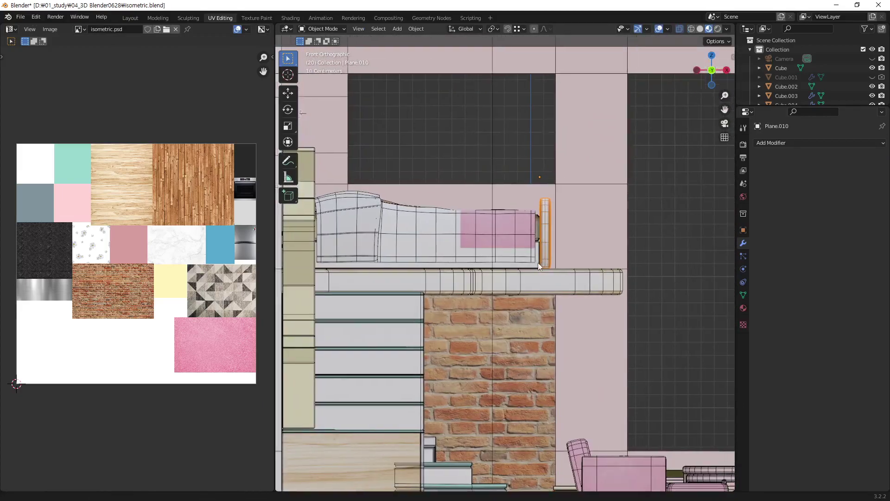
scroll(542, 265, up, 4)
key(alt+z)
key(Tab)
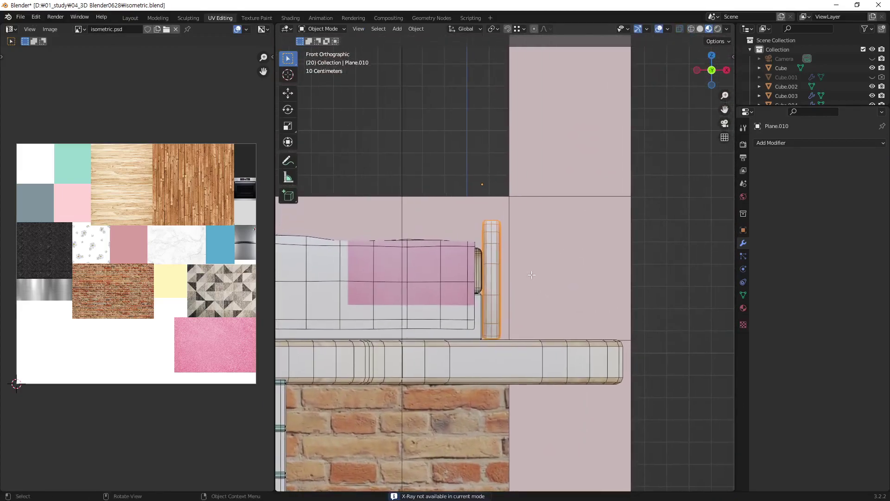
scroll(529, 277, up, 1)
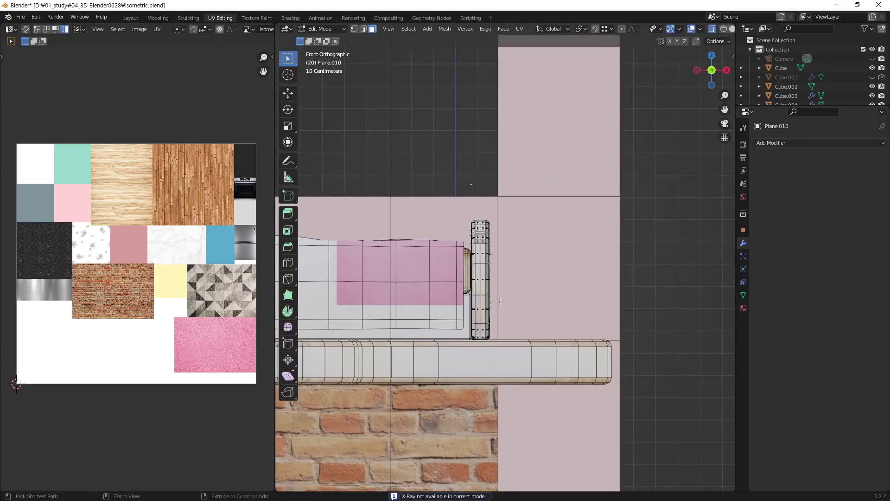
scroll(557, 259, up, 2)
scroll(579, 246, up, 2)
shift+middle_drag(579, 246, 609, 232)
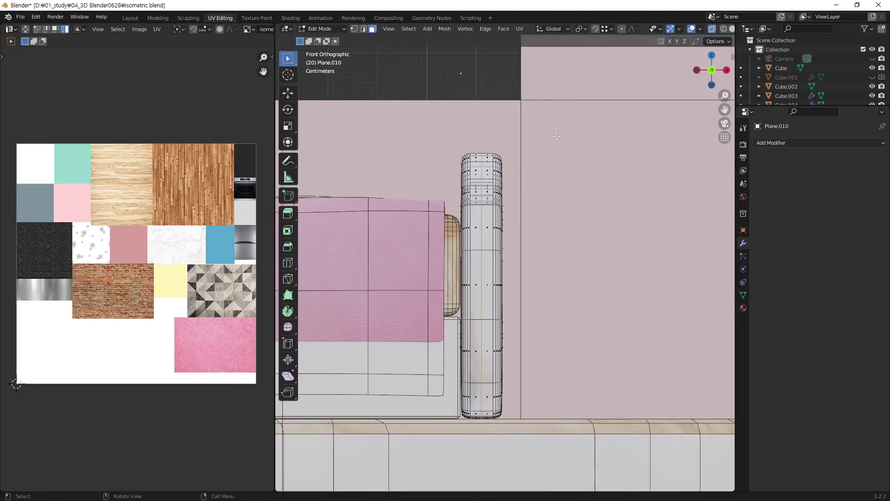
Project the footboard's front faces from view and park the new UV island above the atlas.
drag(557, 129, 499, 439)
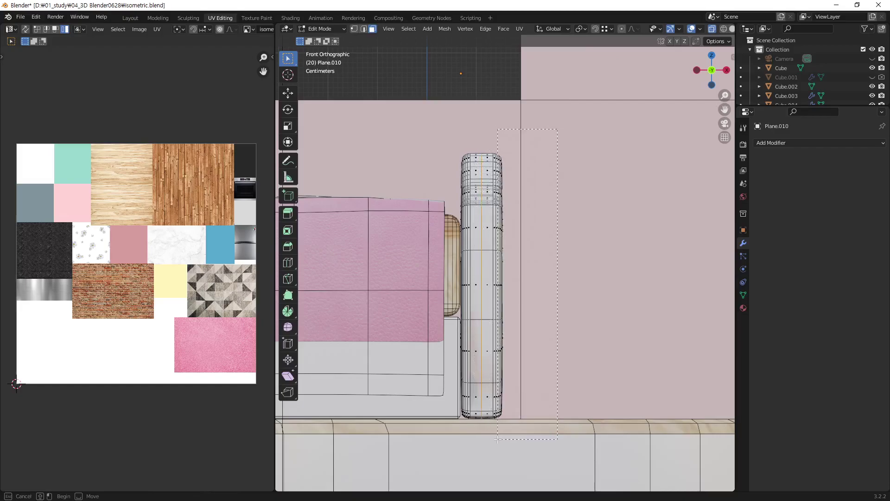
mouse_move(492, 253)
middle_down()
mouse_move(560, 293)
mouse_move(596, 239)
mouse_move(569, 236)
middle_up()
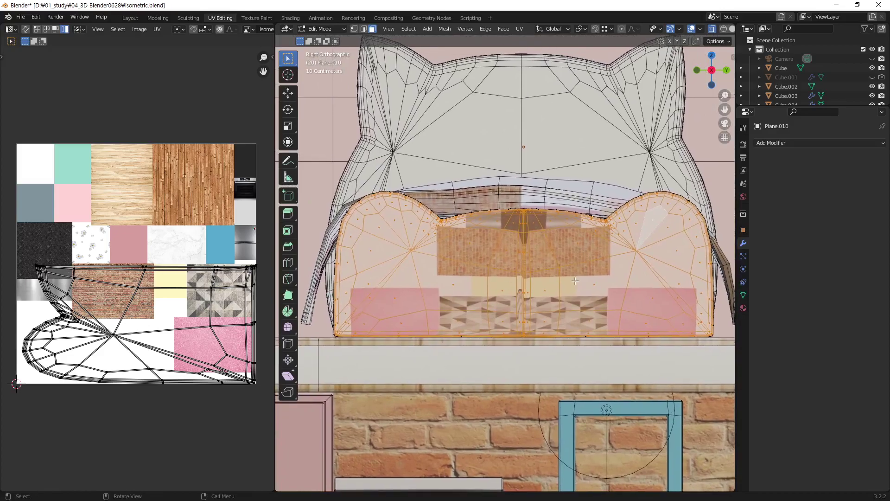
key(u)
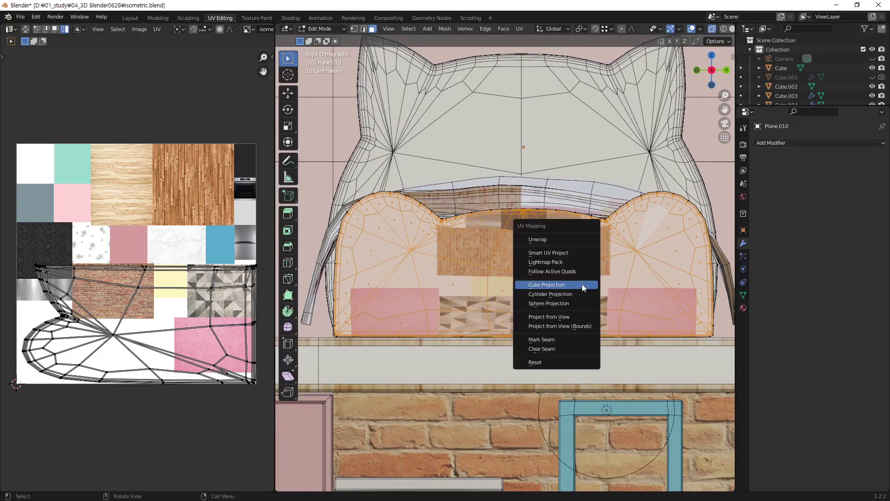
click(582, 284)
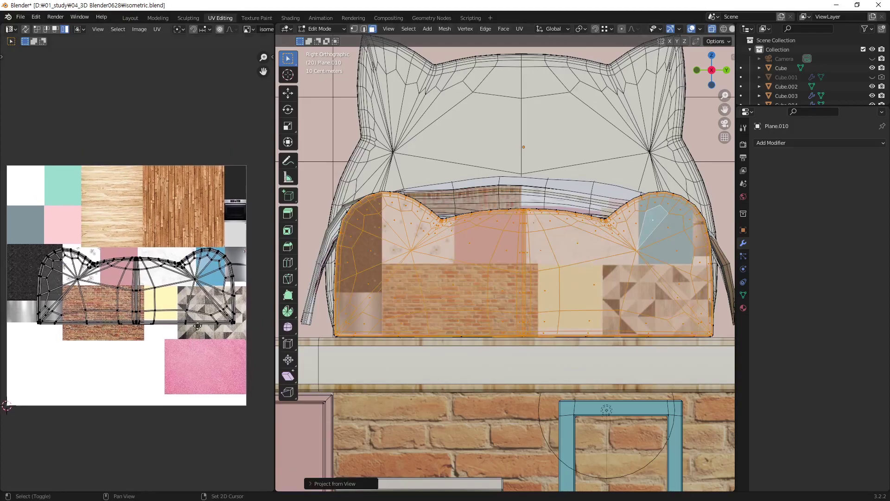
scroll(176, 368, down, 3)
key(a)
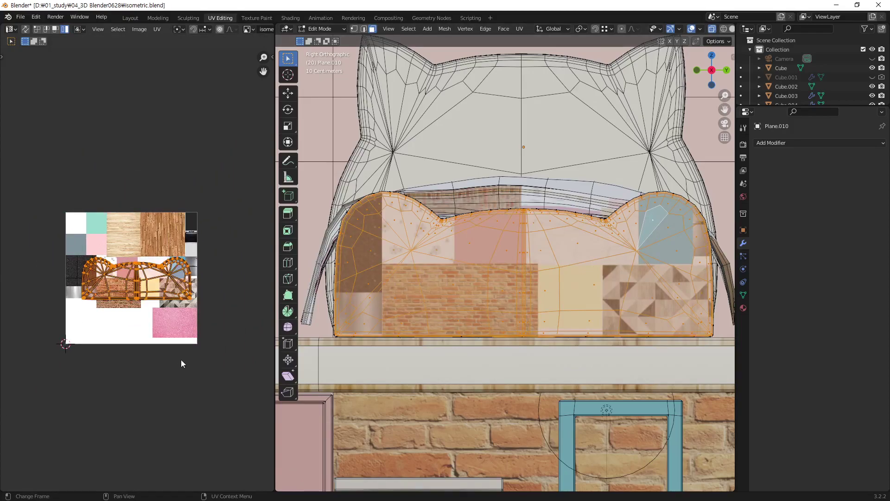
key(g)
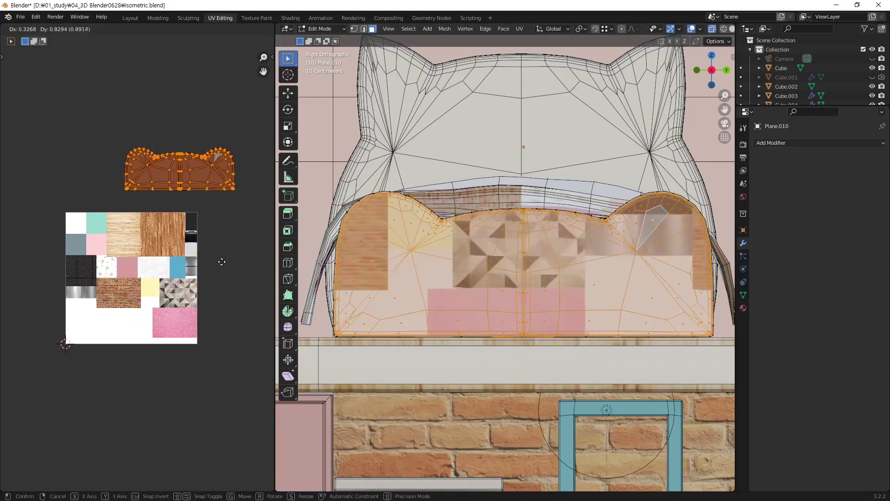
click(224, 261)
mouse_move(445, 266)
middle_down()
mouse_move(516, 302)
mouse_move(523, 283)
mouse_move(488, 290)
middle_up()
click(523, 283)
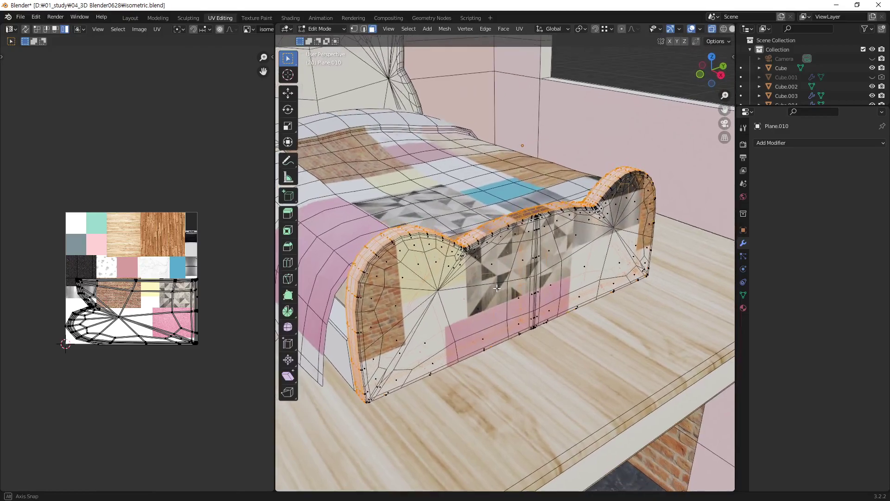
Cube-project the footboard rim and shrink its UV islands into the top-left tile.
key(u)
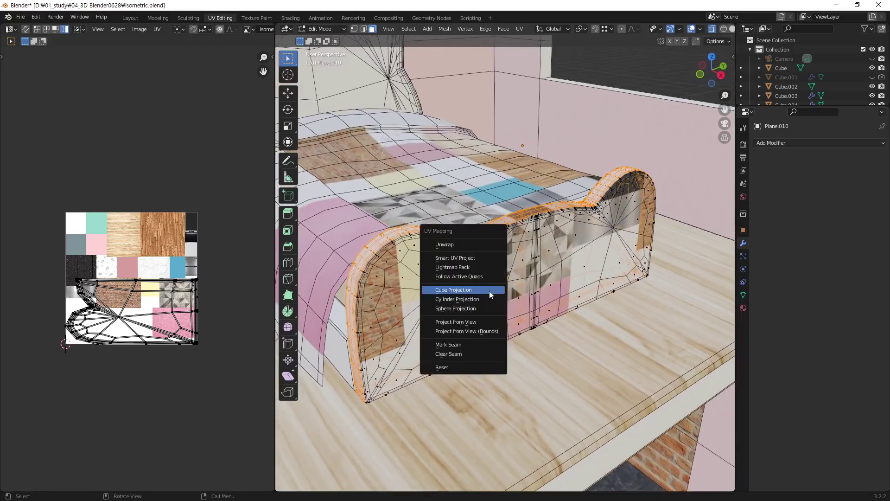
click(488, 290)
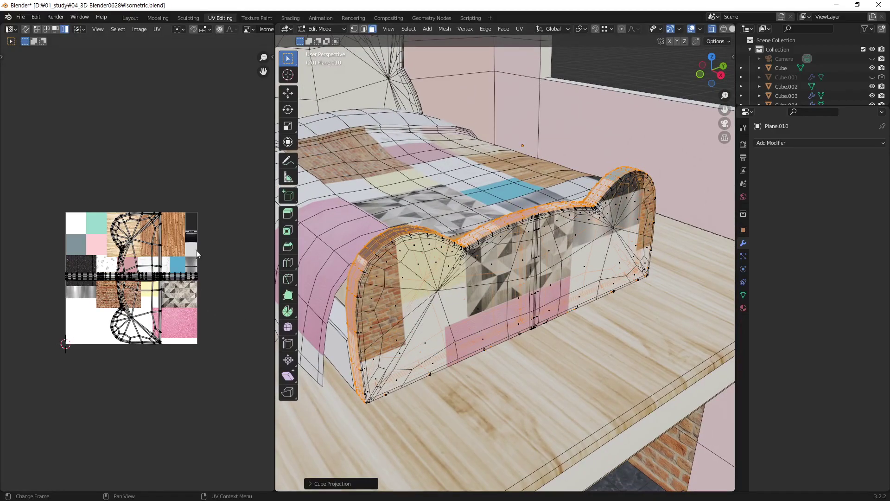
key(a)
key(s)
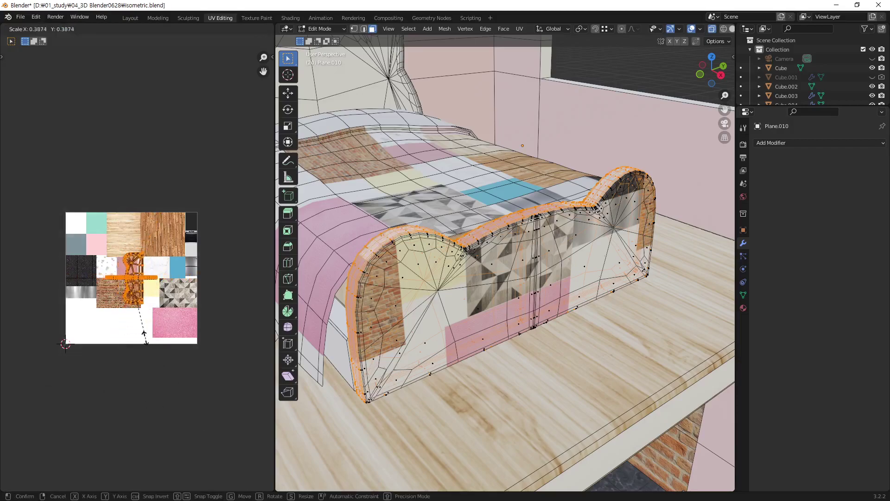
click(147, 297)
key(g)
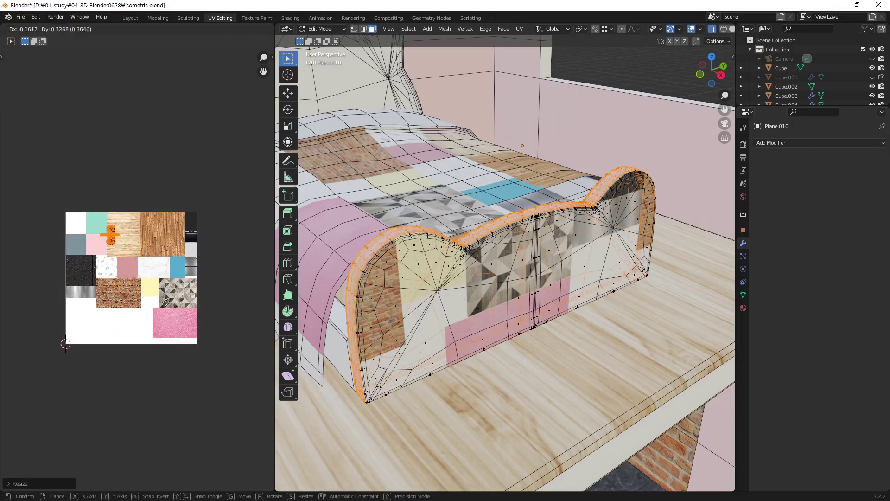
click(138, 298)
Zoom in and nudge the rim islands to sit inside the top-left white tile.
middle_drag(78, 263, 153, 319)
scroll(152, 318, up, 2)
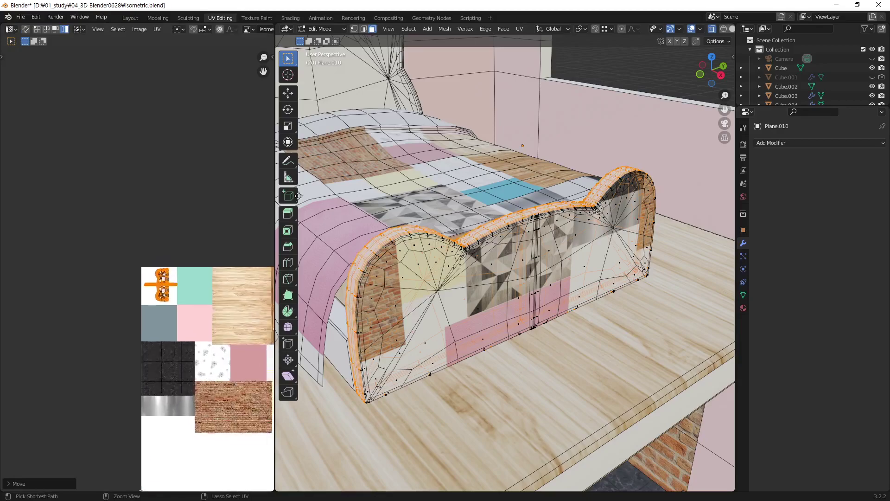
scroll(194, 332, up, 1)
scroll(219, 333, up, 1)
key(g)
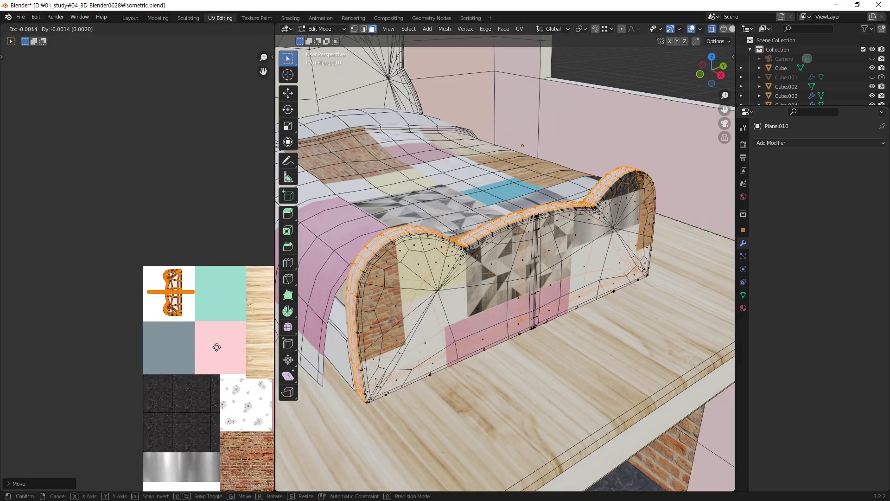
click(228, 311)
Frame the whole atlas and box-select the front-face island parked above it.
click(214, 383)
middle_drag(214, 383, 182, 266)
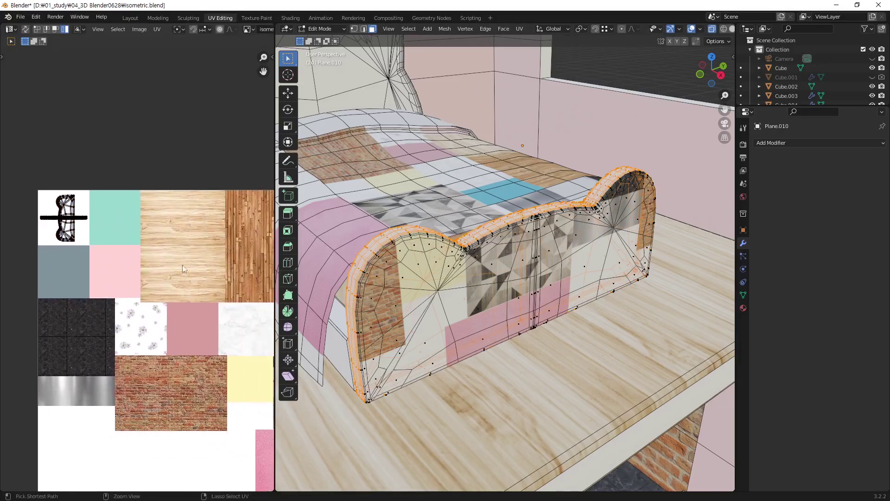
scroll(182, 265, down, 4)
scroll(161, 324, up, 3)
middle_drag(162, 324, 89, 349)
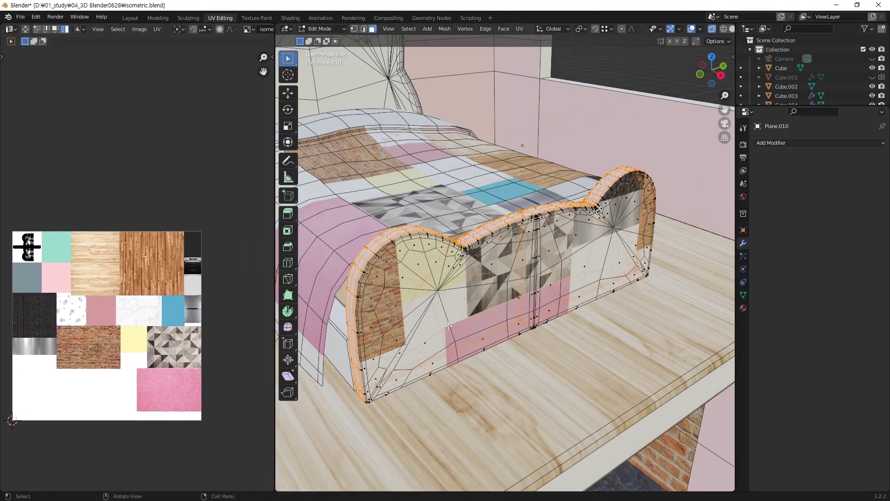
key(a)
middle_drag(119, 256, 131, 235)
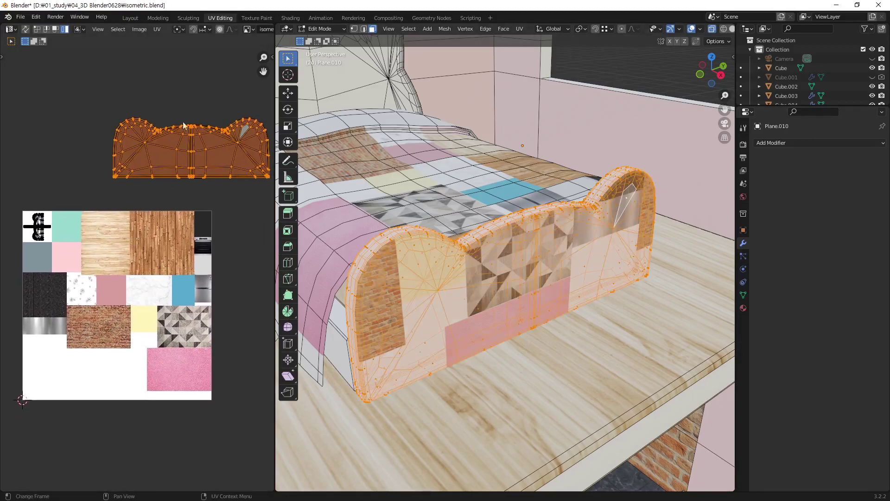
key(b)
drag(109, 91, 265, 200)
middle_drag(219, 224, 226, 202)
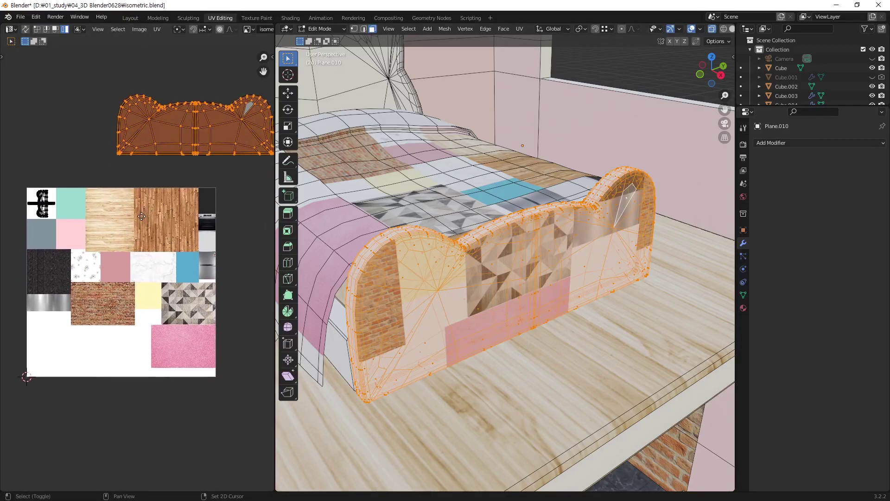
Shrink the face island into the atlas's lower-left white area and return to Object Mode.
key(g)
click(113, 407)
key(s)
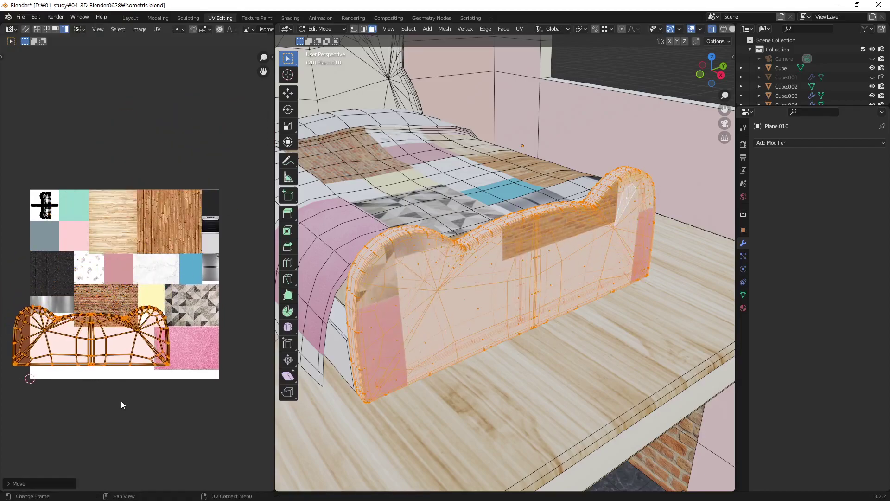
click(115, 343)
middle_drag(119, 353, 163, 306)
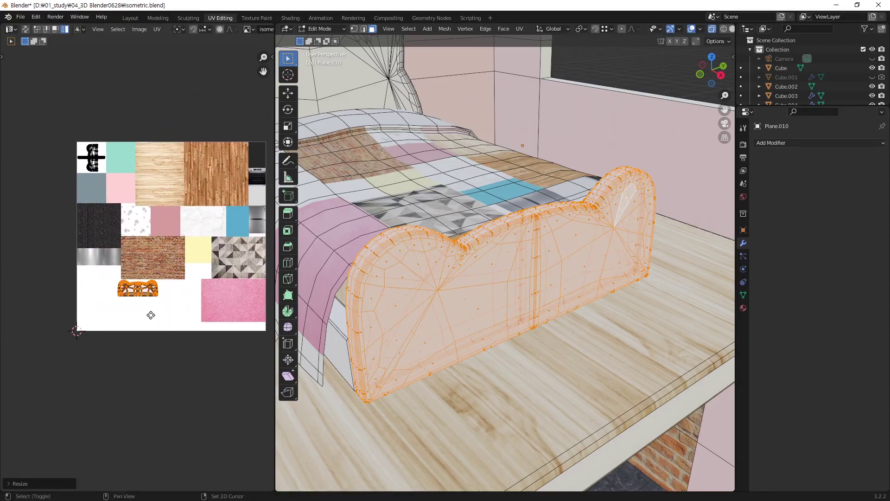
scroll(179, 354, up, 2)
key(g)
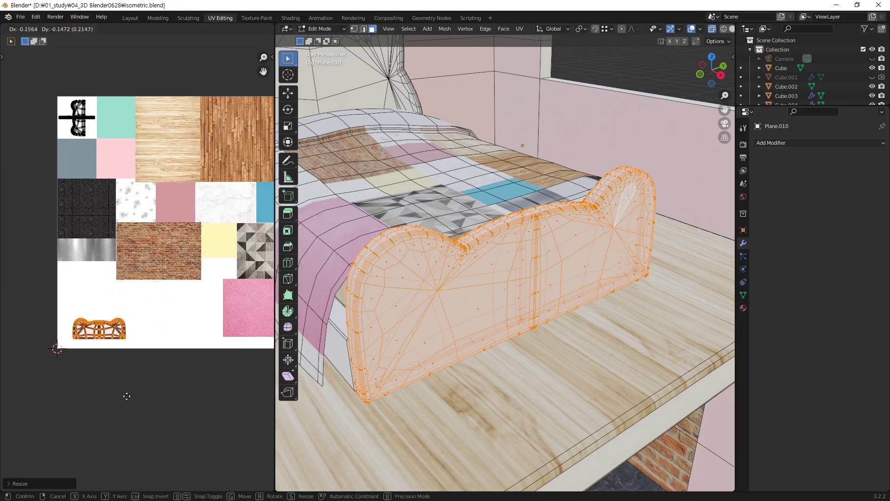
click(127, 406)
middle_drag(463, 241, 529, 183)
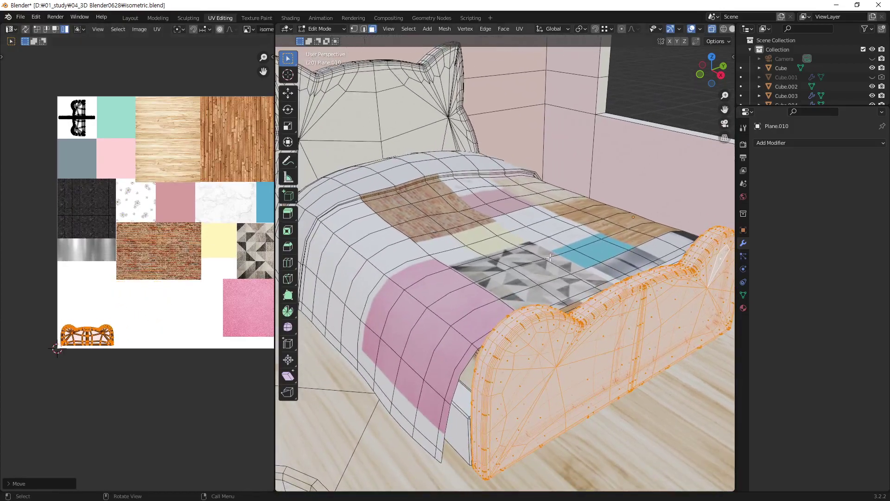
key(Tab)
Select the headboard with the footboard and frame their UVs in the atlas's lower-left corner.
shift+click(417, 125)
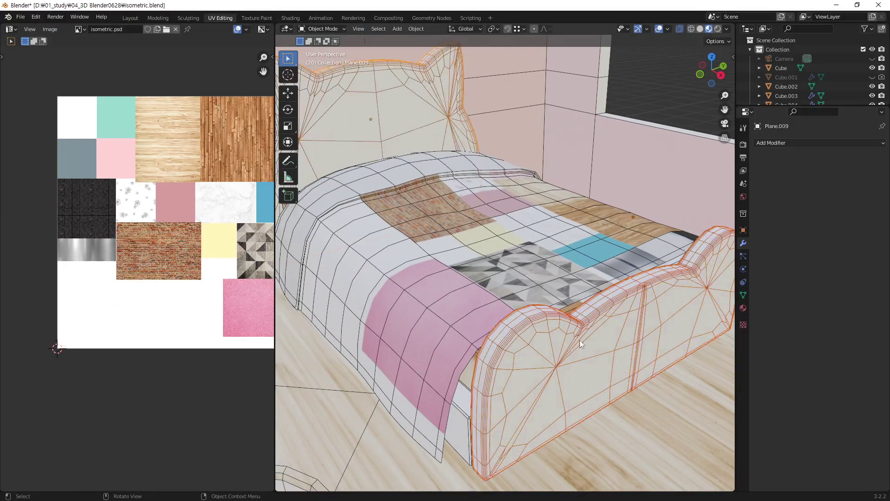
key(Tab)
middle_drag(162, 241, 172, 199)
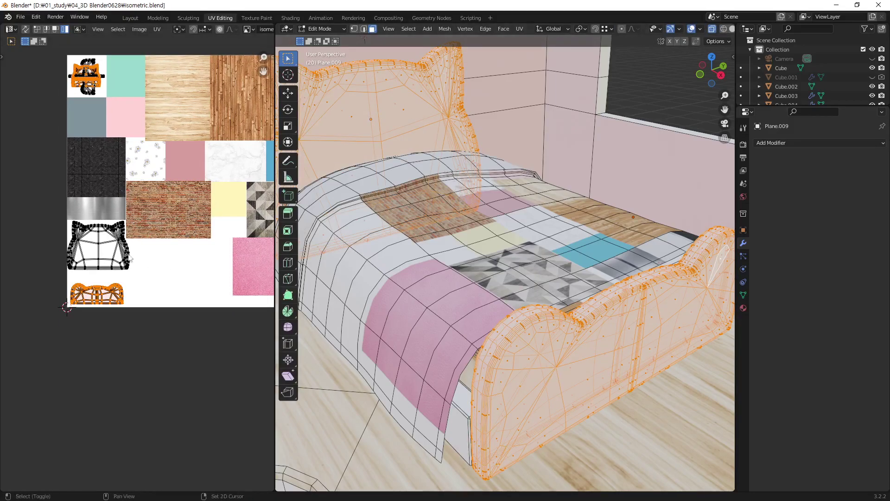
scroll(95, 292, up, 3)
ctrl+middle_drag(94, 288, 193, 255)
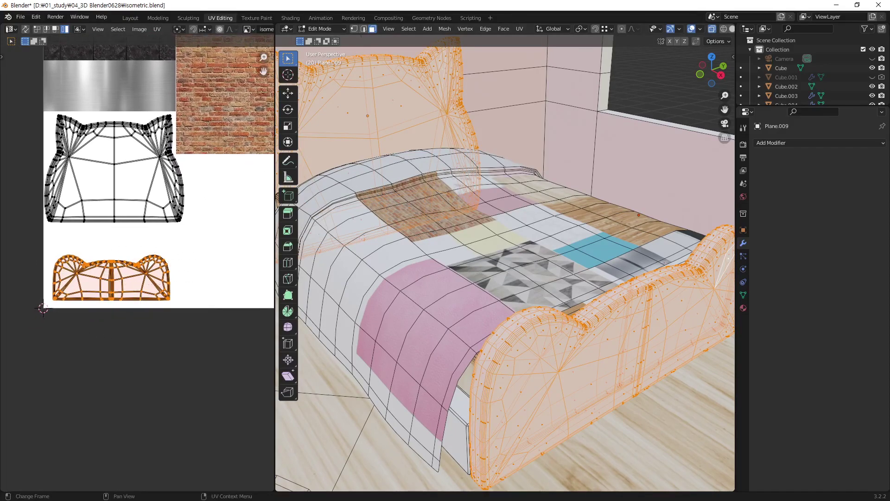
Scale and move the board islands into the blank lower-left corner of the atlas.
key(s)
click(142, 309)
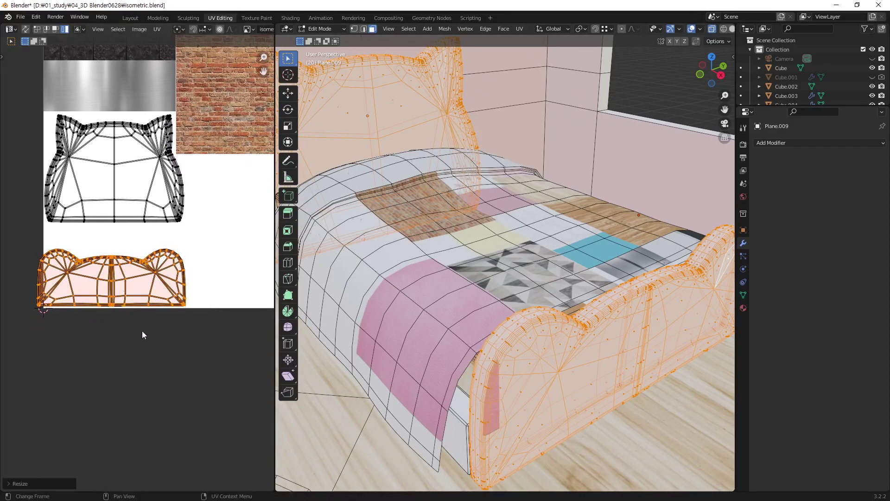
key(g)
click(150, 313)
key(s)
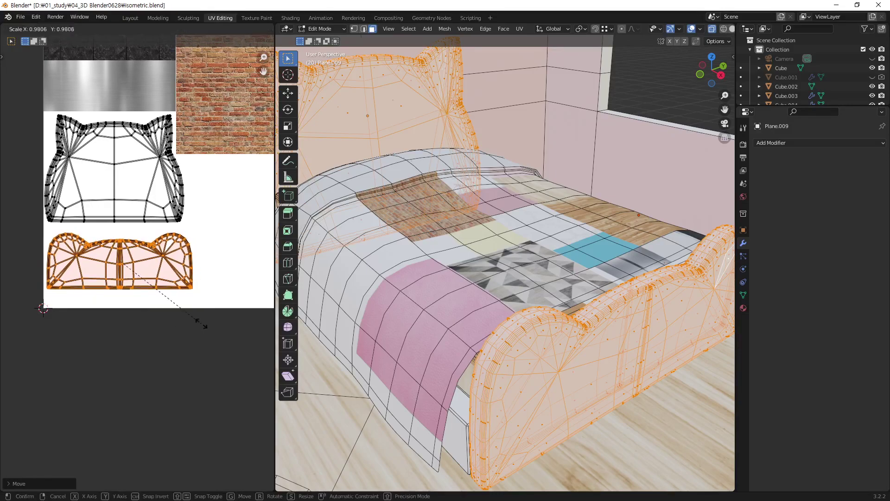
click(195, 326)
key(g)
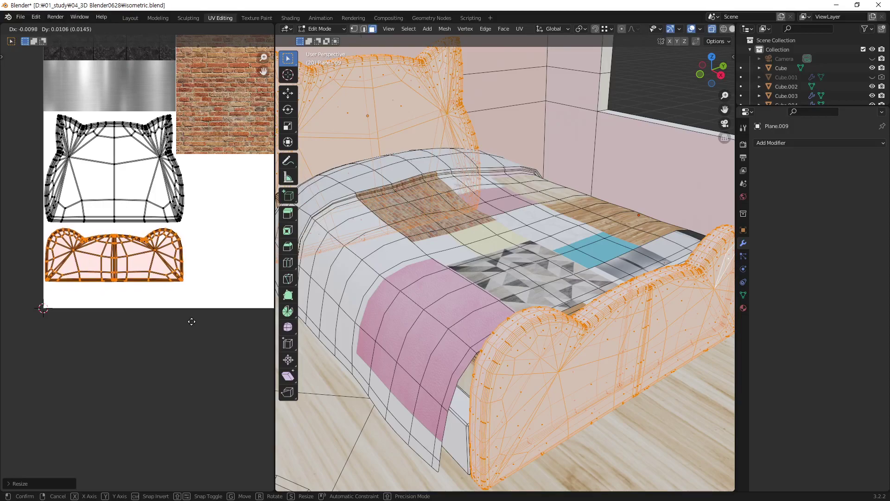
click(192, 322)
scroll(191, 294, down, 1)
scroll(181, 293, down, 3)
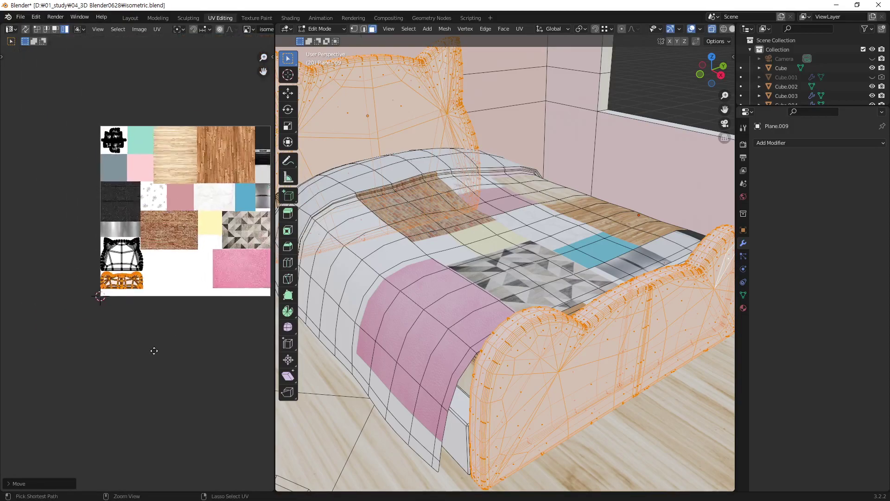
scroll(177, 315, up, 1)
scroll(171, 327, up, 1)
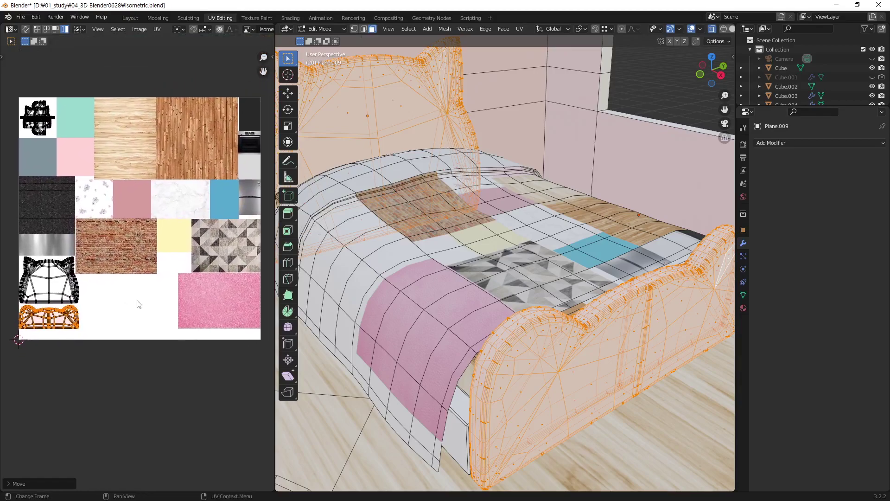
scroll(139, 295, up, 1)
scroll(146, 288, up, 1)
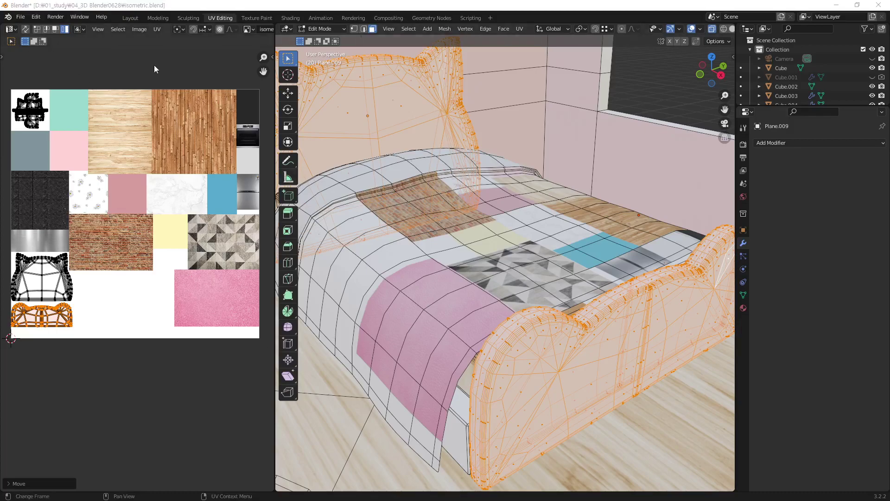
Deselect the UV islands and start Export UV Layout from the UV menu.
click(135, 53)
click(138, 31)
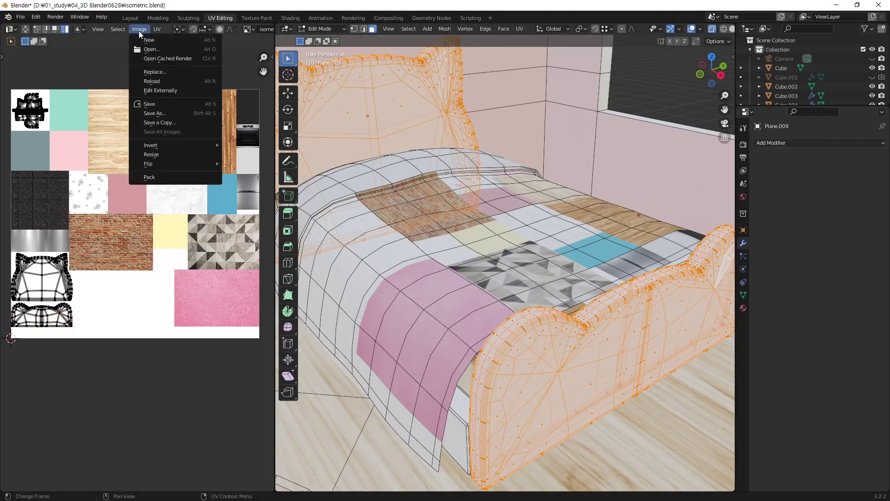
click(138, 31)
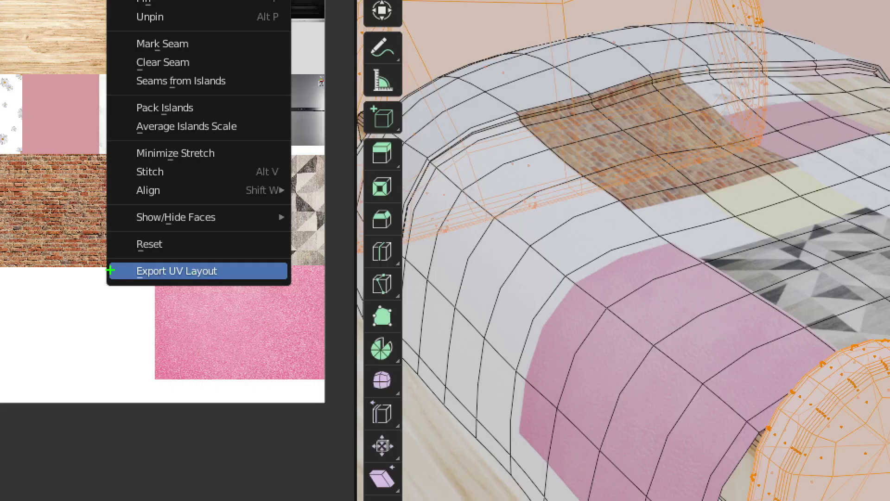
ctrl+drag(108, 253, 234, 289)
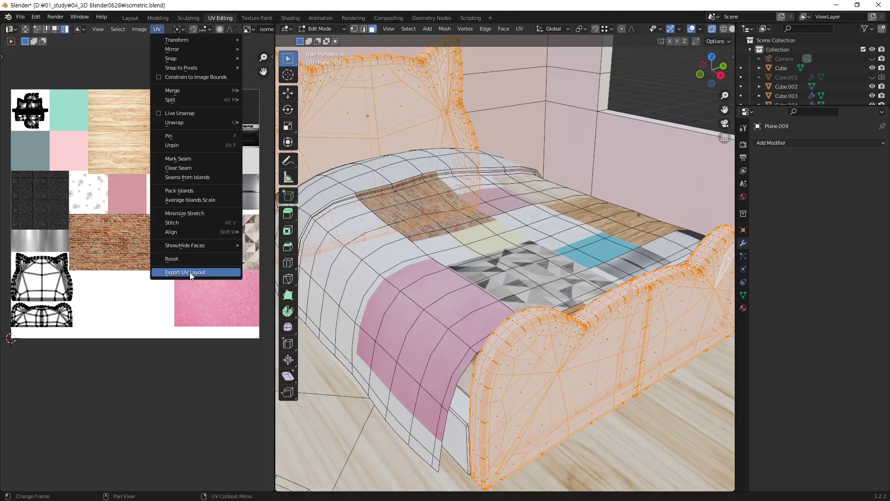
click(185, 272)
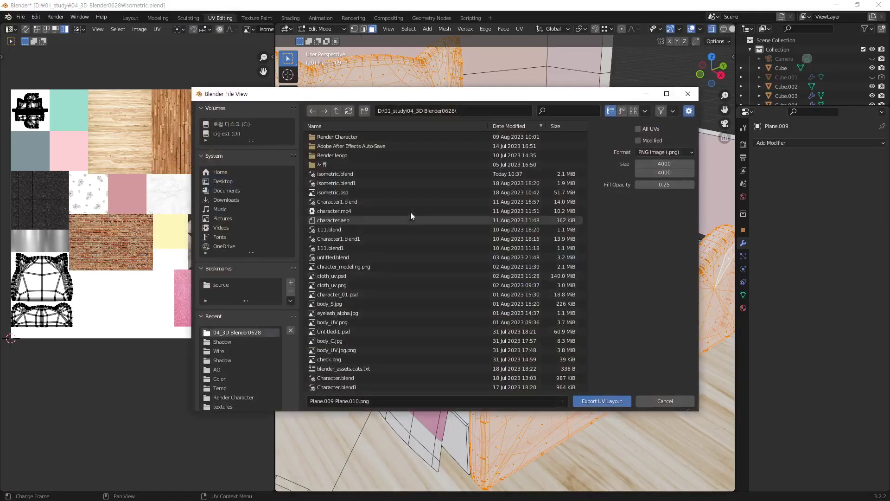
Name the file bed_uv.png, keep 4000×4000, and export the UV layout.
scroll(388, 346, down, 5)
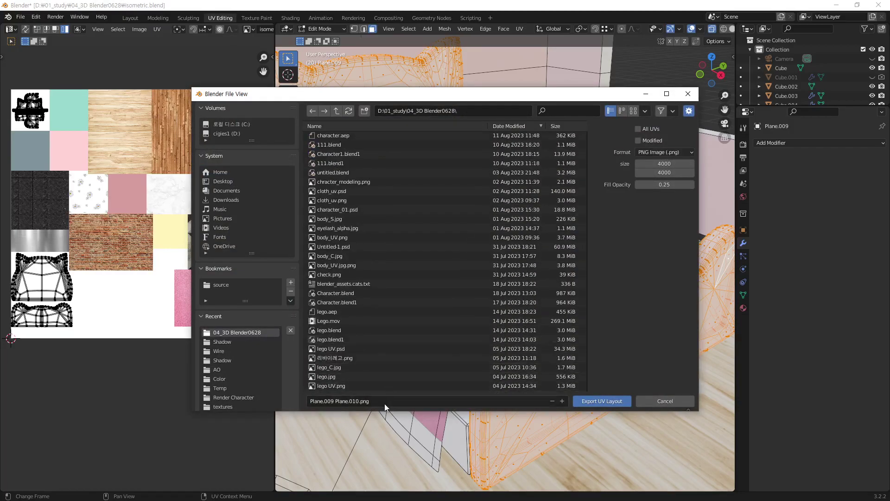
click(353, 400)
drag(359, 404, 300, 409)
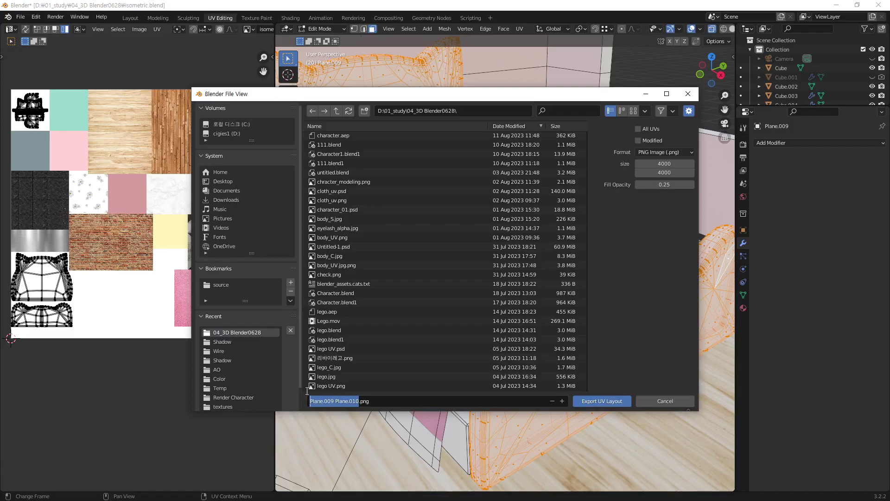
text(bed)
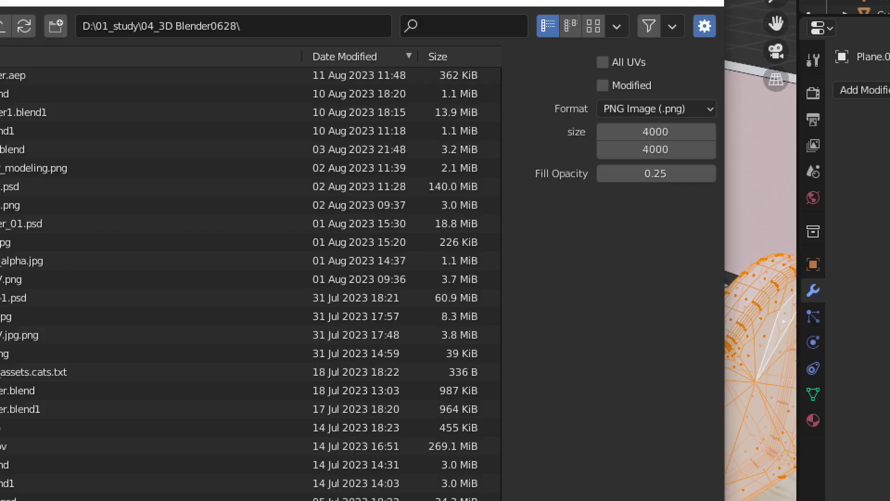
drag(622, 125, 700, 161)
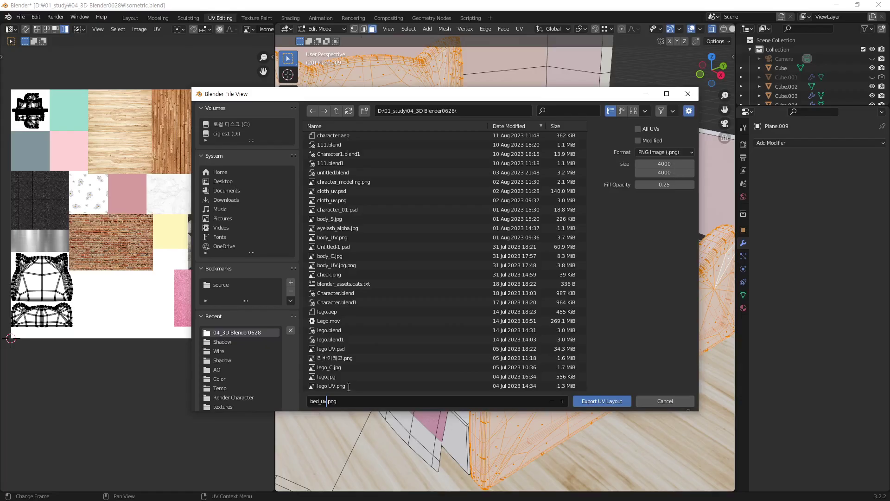
click(611, 401)
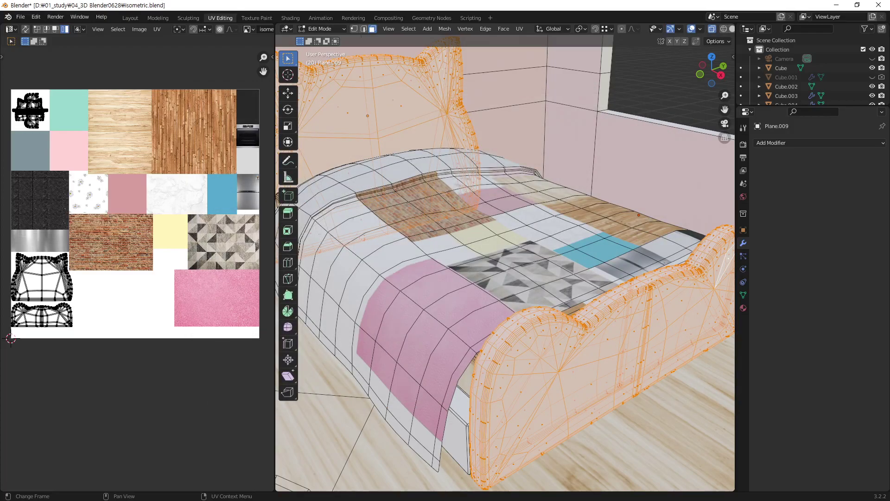
key(alt+Tab)
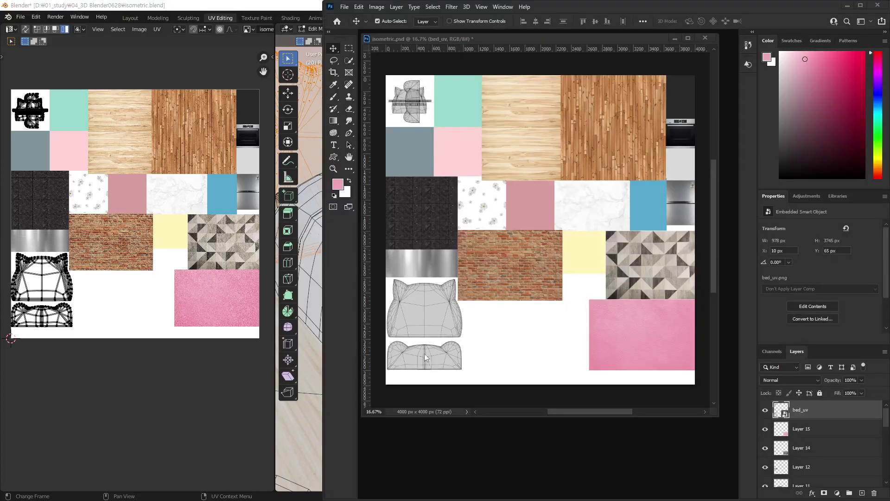
Deselect the bed_uv layer and zoom in on the headboard UV wireframe in Photoshop.
click(524, 400)
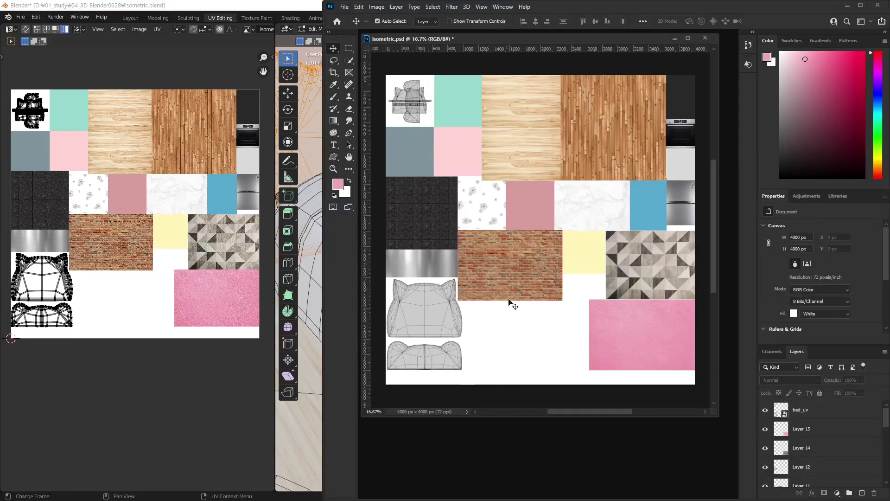
key(z)
drag(425, 334, 506, 336)
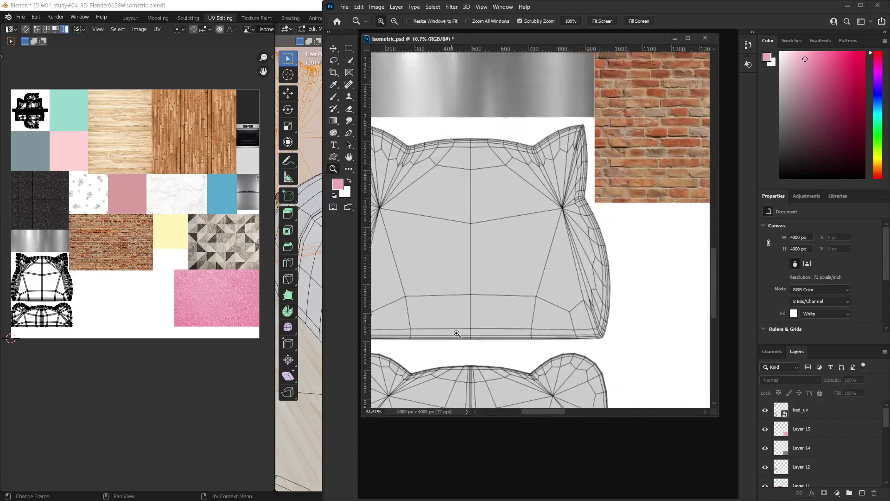
mouse_move(567, 325)
mouse_down()
mouse_move(586, 287)
mouse_move(581, 302)
mouse_up()
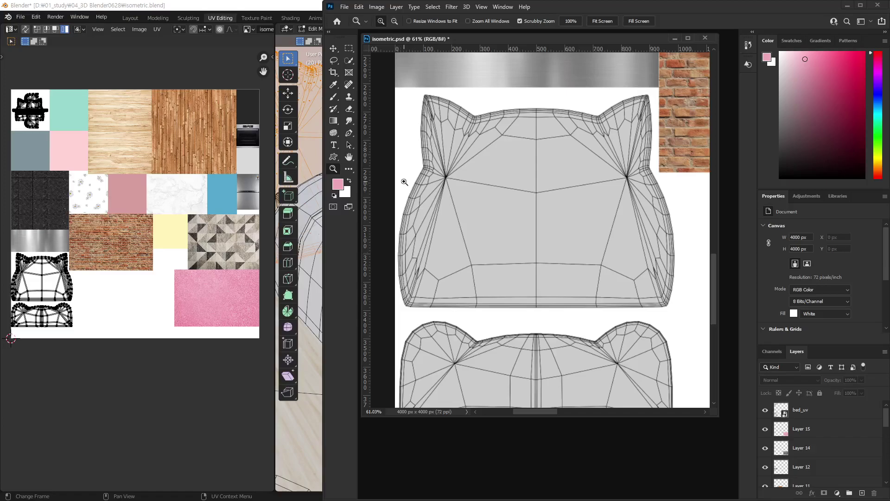
click(273, 4)
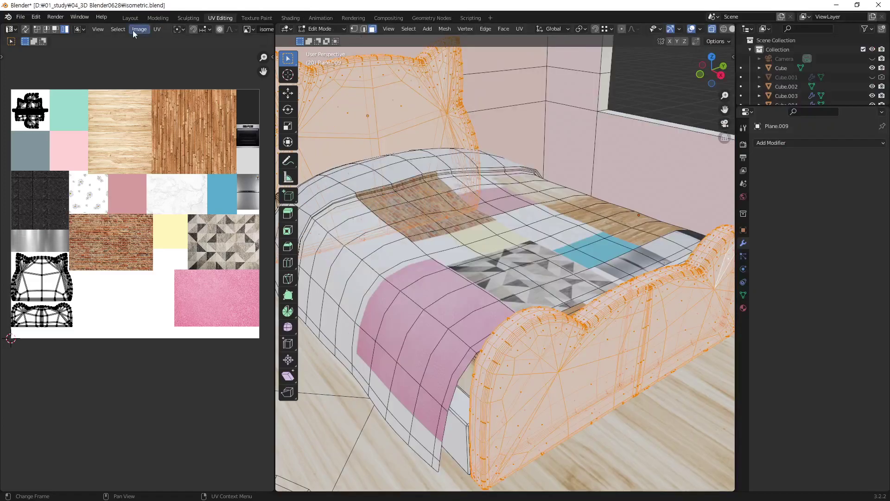
Switch to the Layout workspace showing the cat-bed reference photo beside the model.
click(130, 18)
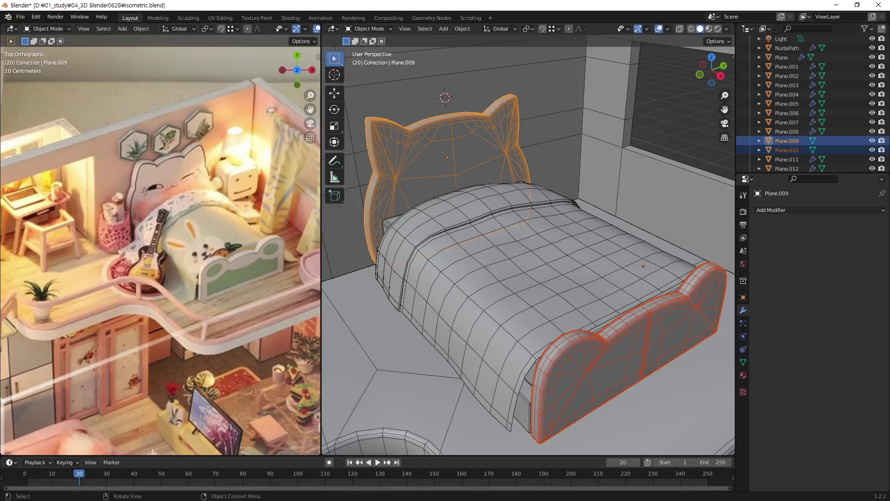
Check the painted cat-face headboard, mint footboard and cat-print tile on the Photoshop atlas.
key(alt+Tab)
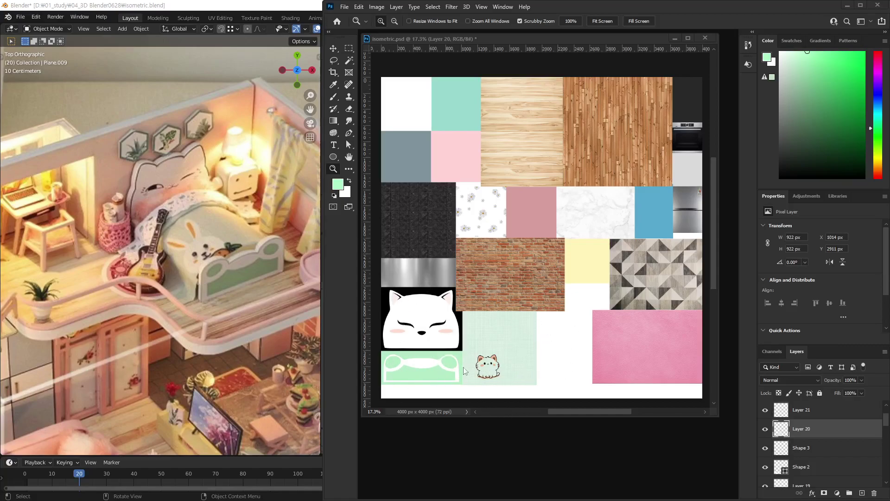
click(556, 359)
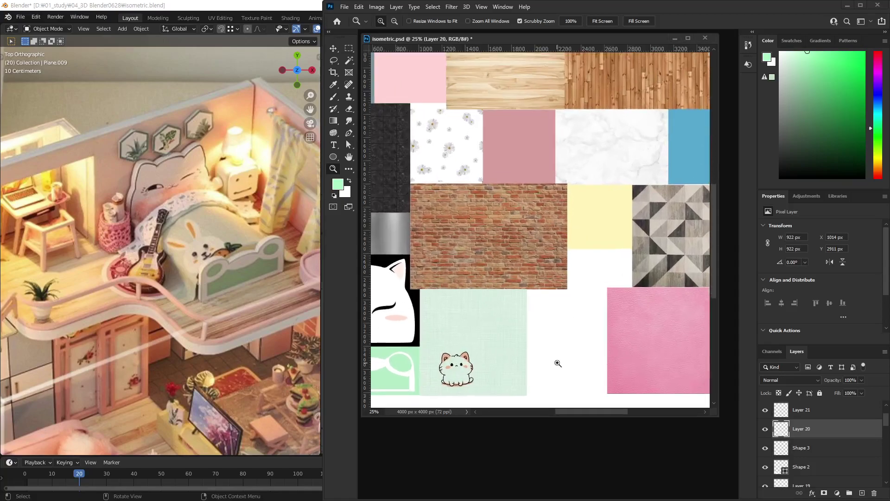
alt+click(496, 341)
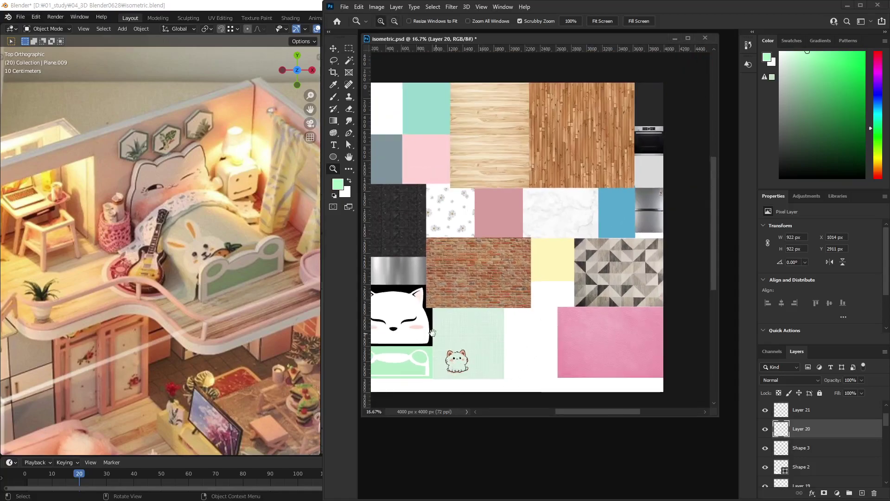
scroll(512, 338, up, 2)
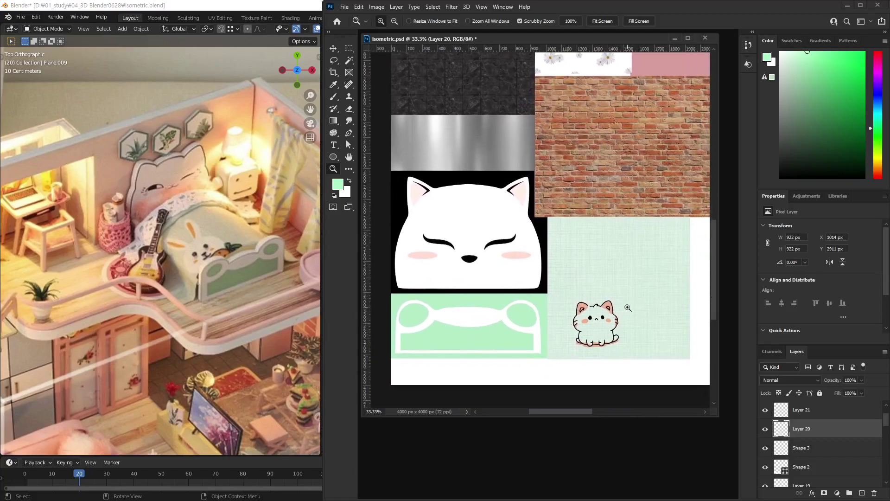
key(ctrl)
click(184, 6)
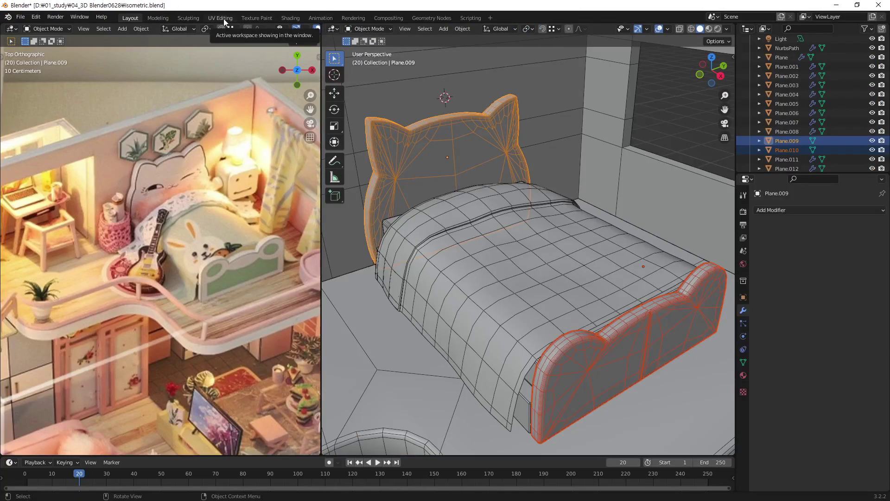
Reload the atlas in UV Editing, then view the selected headboard in Object Mode without overlays.
click(226, 18)
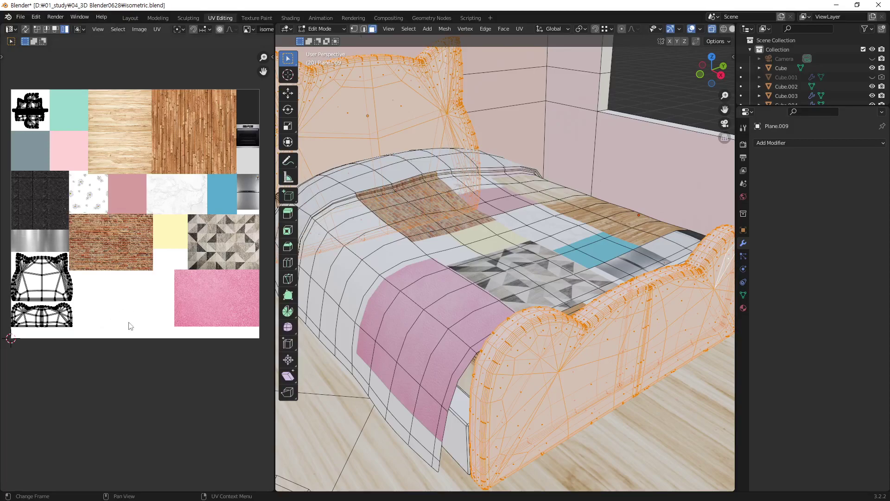
key(alt+r)
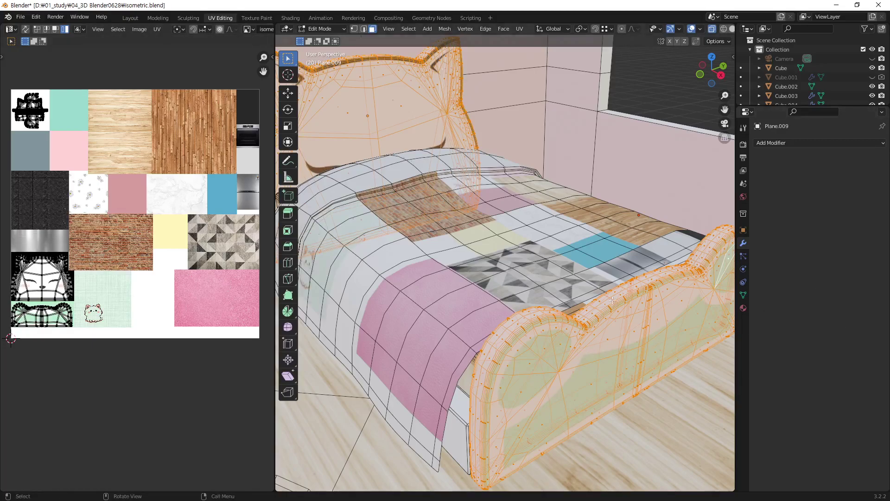
middle_drag(612, 301, 601, 326)
key(Tab)
scroll(627, 288, down, 3)
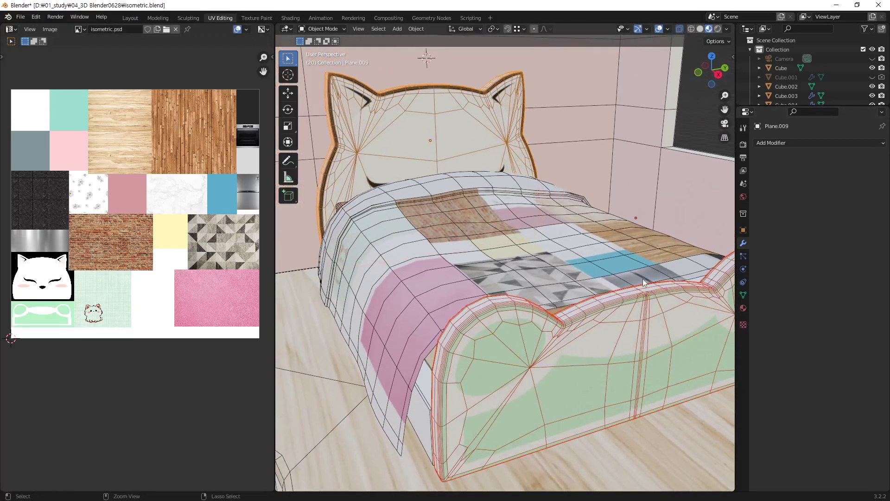
middle_drag(642, 279, 588, 319)
key(alt+a)
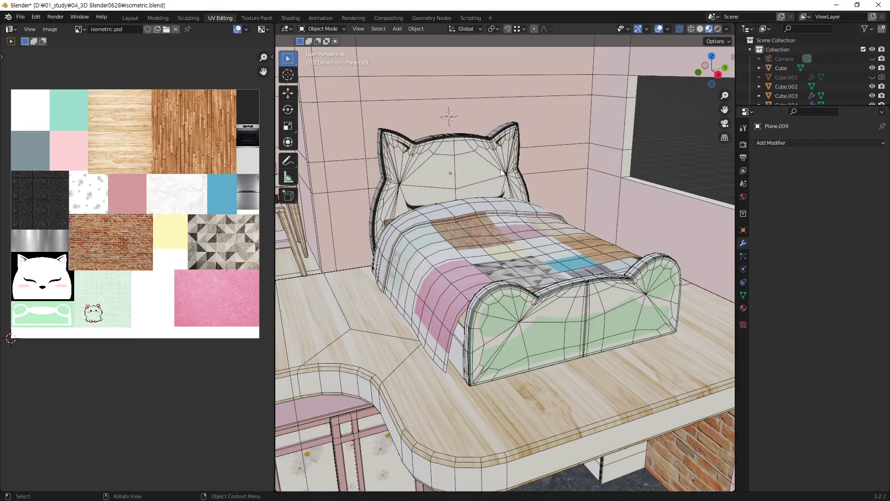
click(501, 173)
click(658, 31)
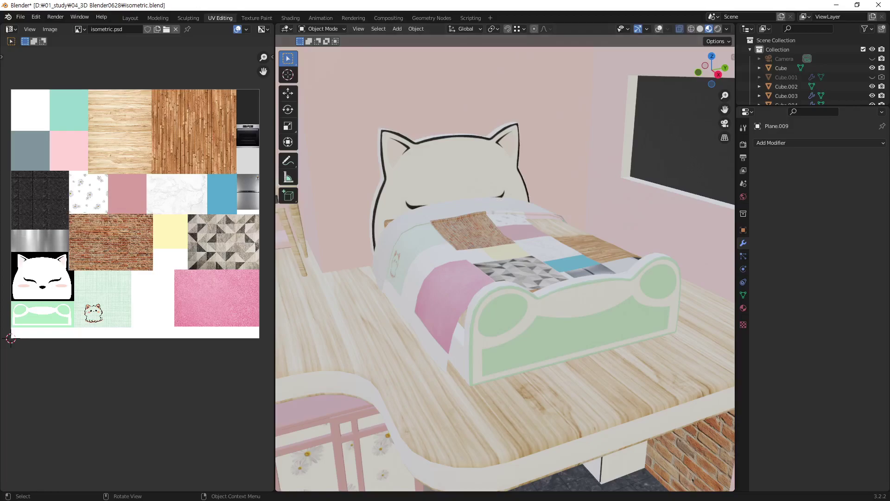
Reload the atlas with the blushed cat face, select the sheet, and re-enable overlays.
key(alt+r)
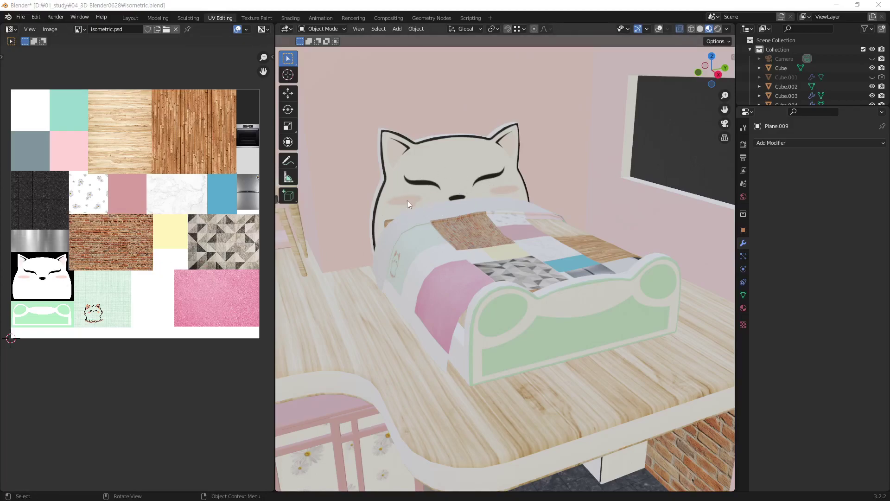
scroll(482, 250, up, 3)
click(500, 252)
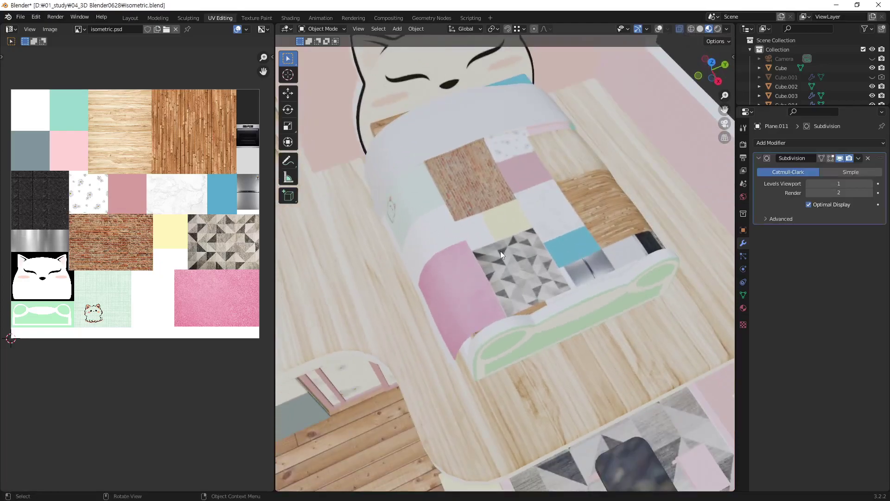
mouse_move(500, 252)
middle_down()
mouse_move(528, 257)
mouse_move(509, 285)
middle_up()
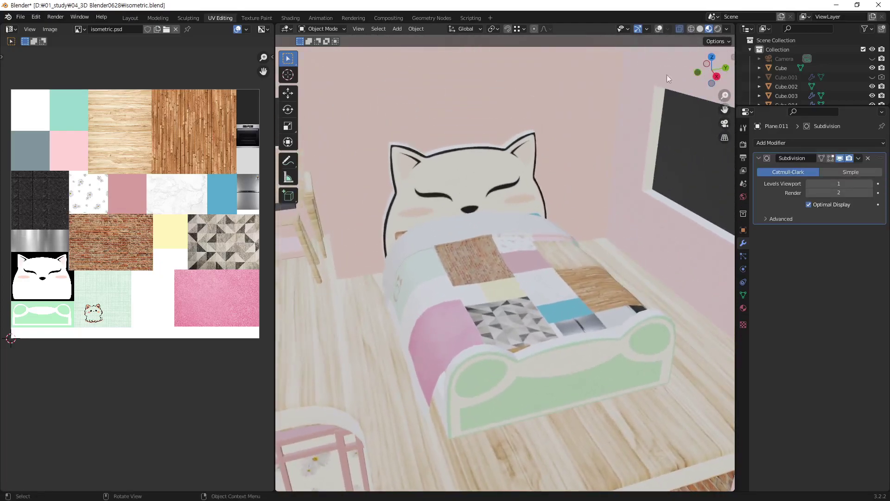
click(659, 29)
mouse_move(500, 271)
middle_down()
mouse_move(505, 293)
mouse_move(394, 291)
middle_up()
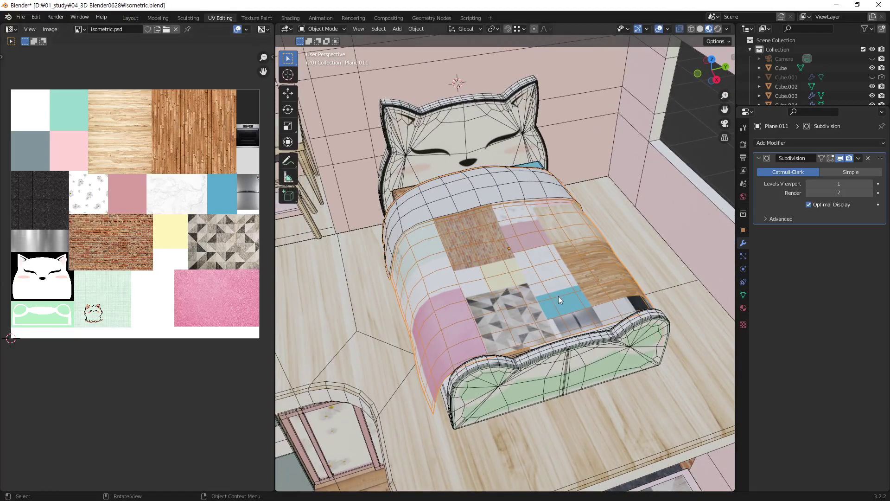
Apply rotation and scale to the sheet Plane.011 and reopen it in Edit Mode.
key(Tab)
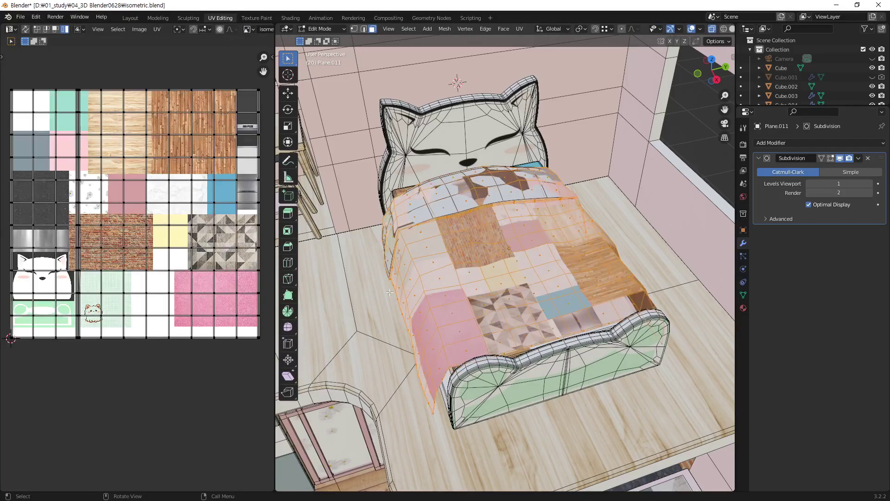
middle_drag(139, 223, 134, 231)
mouse_move(510, 278)
middle_down()
mouse_move(529, 330)
mouse_move(579, 263)
mouse_move(570, 278)
middle_up()
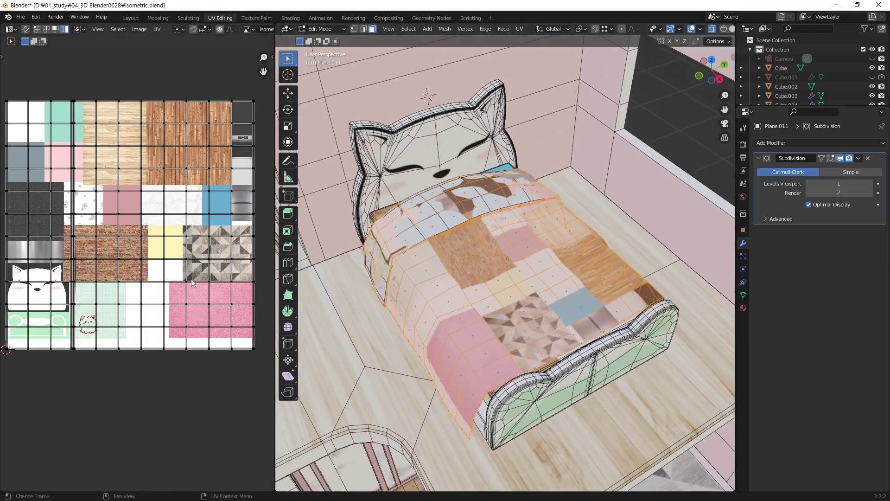
middle_drag(523, 282, 528, 285)
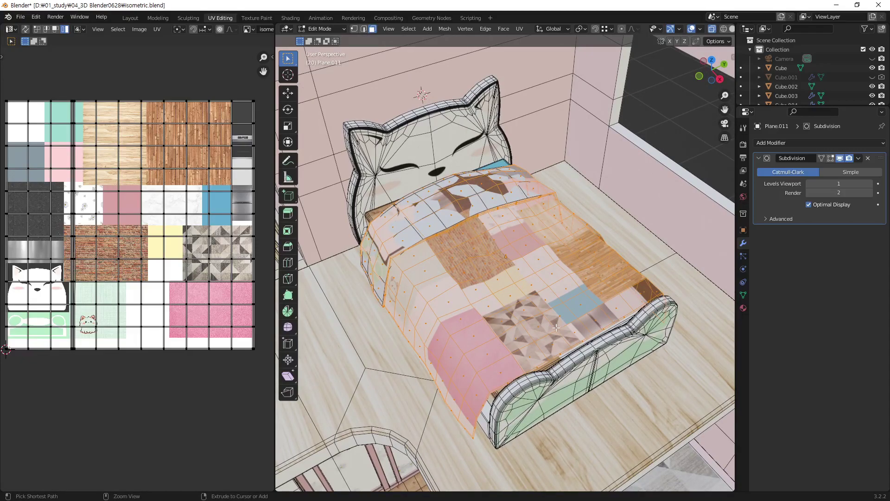
key(Tab)
key(ctrl+a)
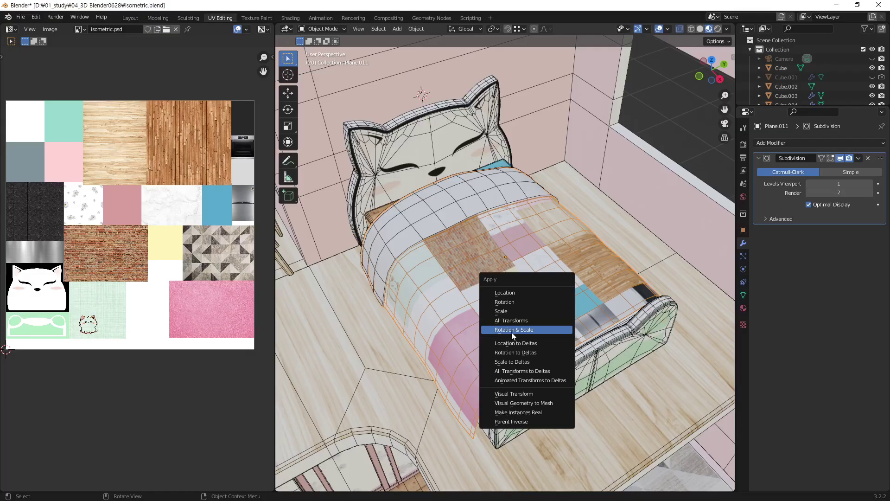
click(511, 330)
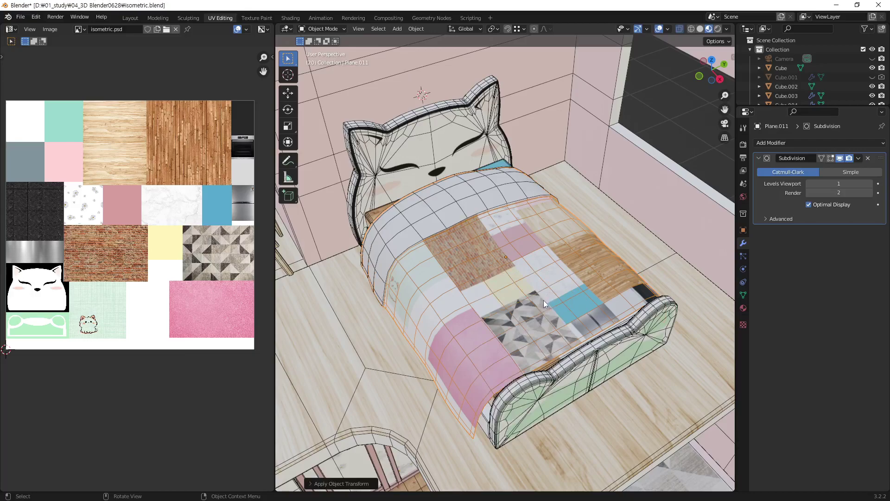
key(Tab)
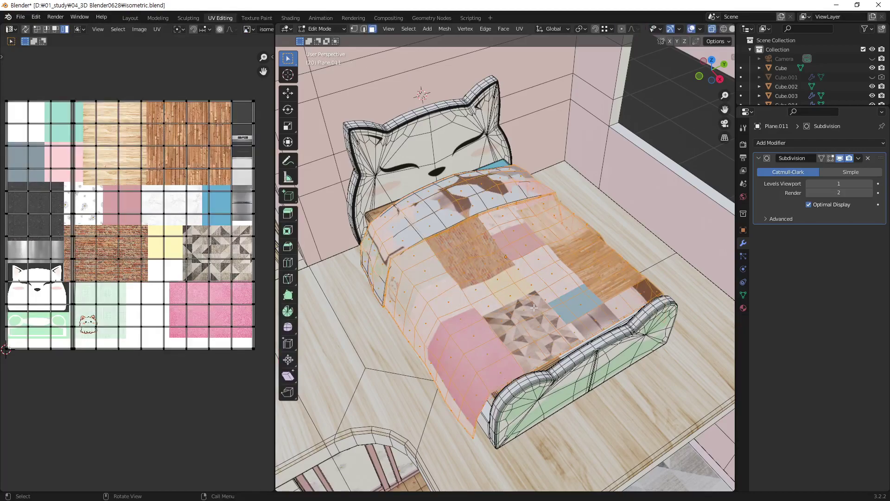
Unwrap the sheet, then scale its UVs down and rotate them 90°.
key(u)
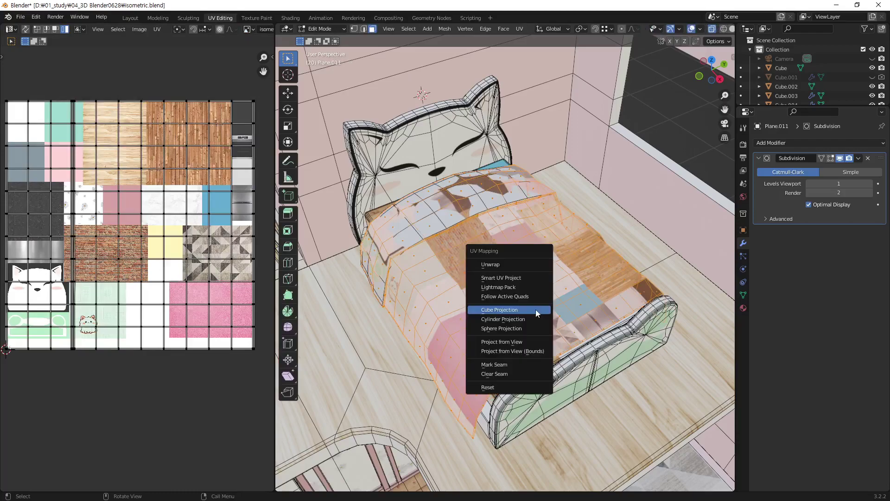
click(535, 308)
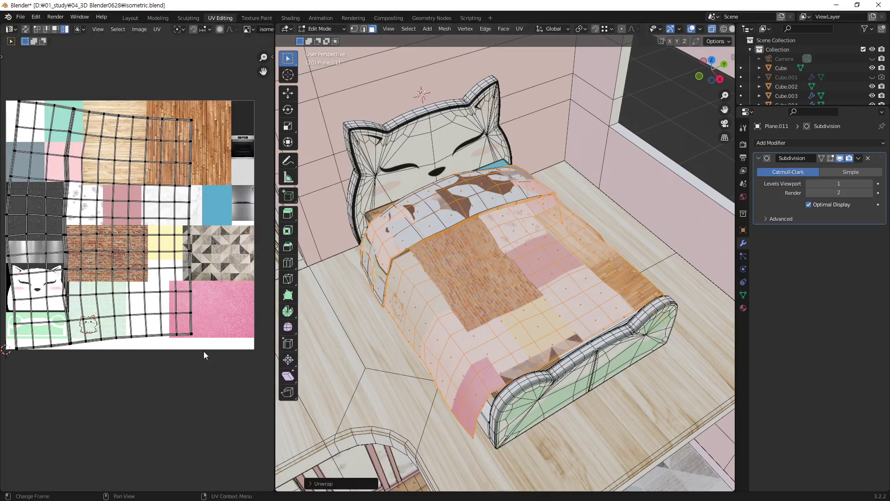
key(a)
key(s)
click(146, 282)
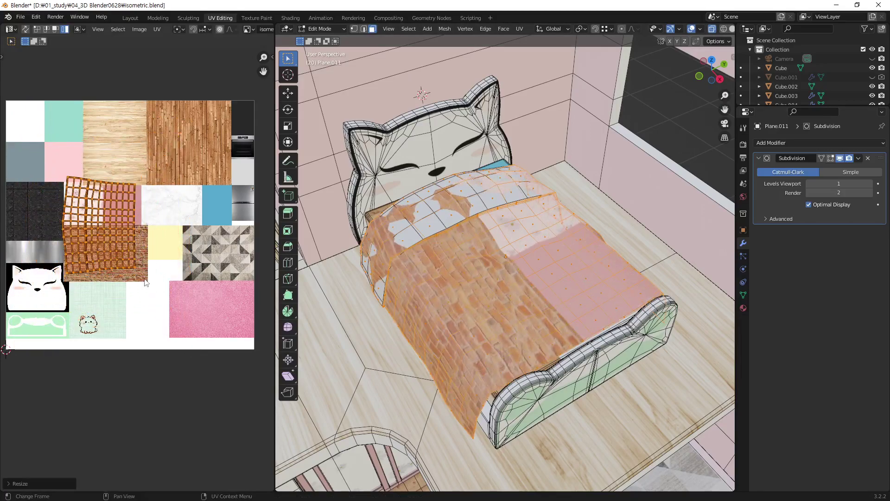
text(r)
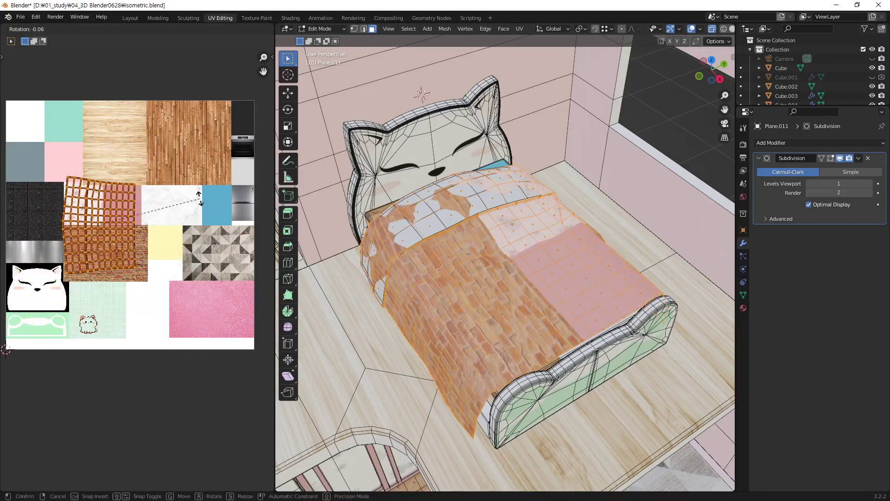
text(90)
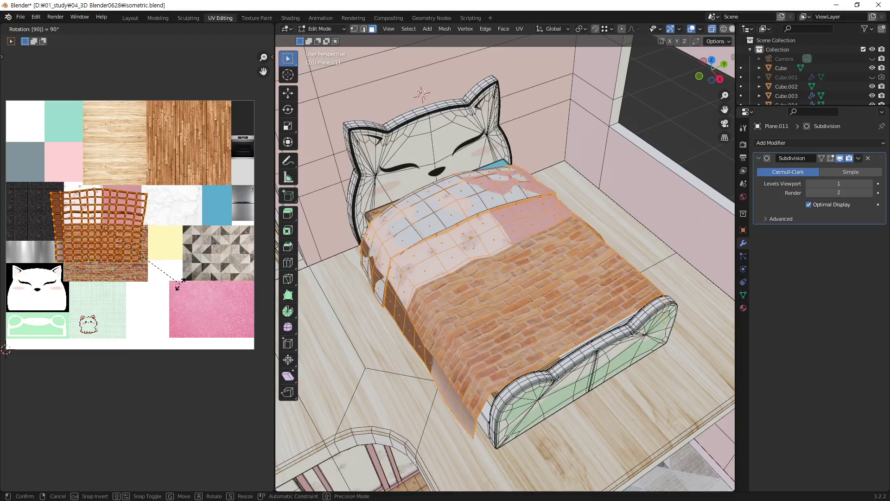
key(Return)
Shrink the sheet's UV island and move it onto the mint cat-print area.
key(s)
click(157, 296)
key(g)
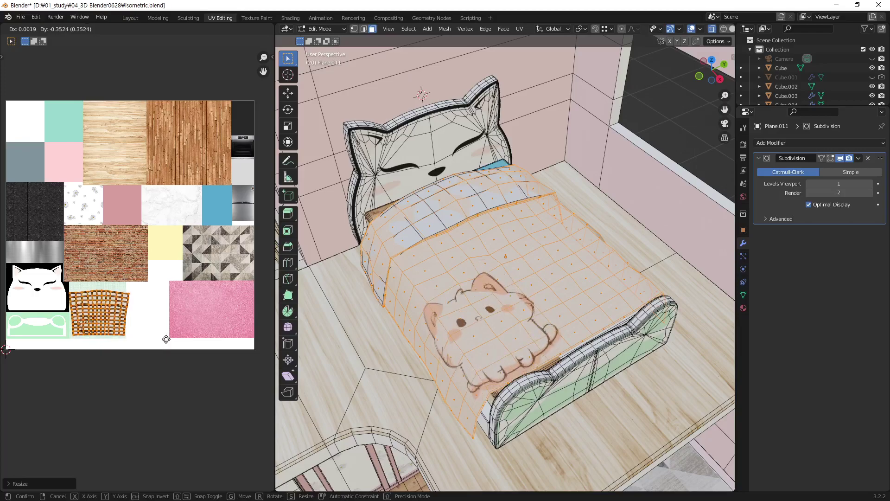
click(165, 340)
middle_drag(110, 328, 144, 281)
scroll(144, 282, up, 3)
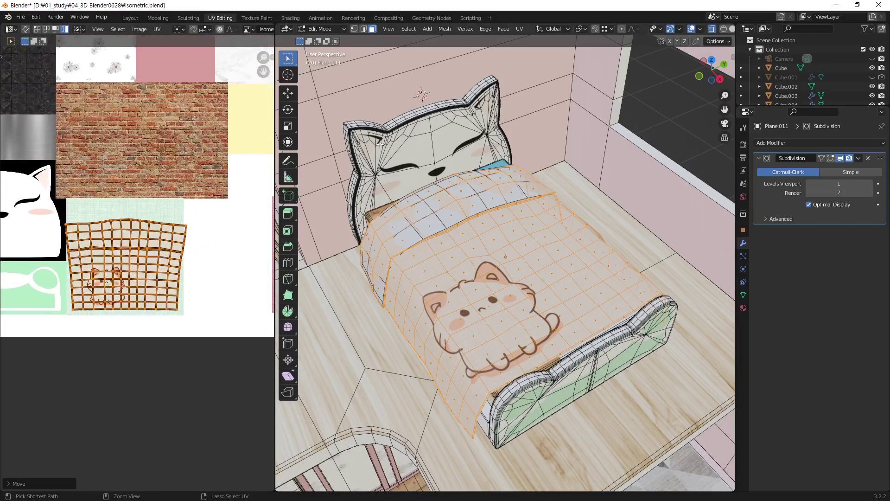
scroll(176, 264, up, 1)
scroll(204, 250, up, 2)
middle_drag(220, 242, 227, 249)
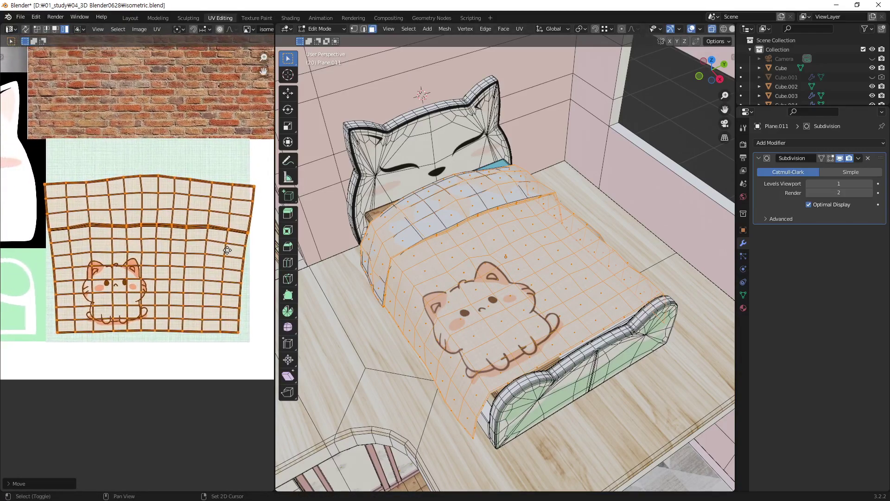
Fine-tune the island's scale and position over the cat print and exit Edit Mode.
key(s)
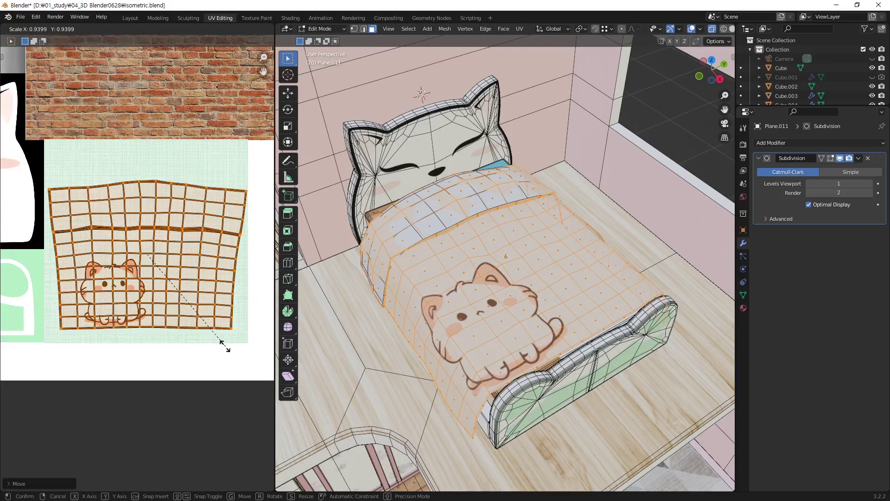
click(227, 347)
key(g)
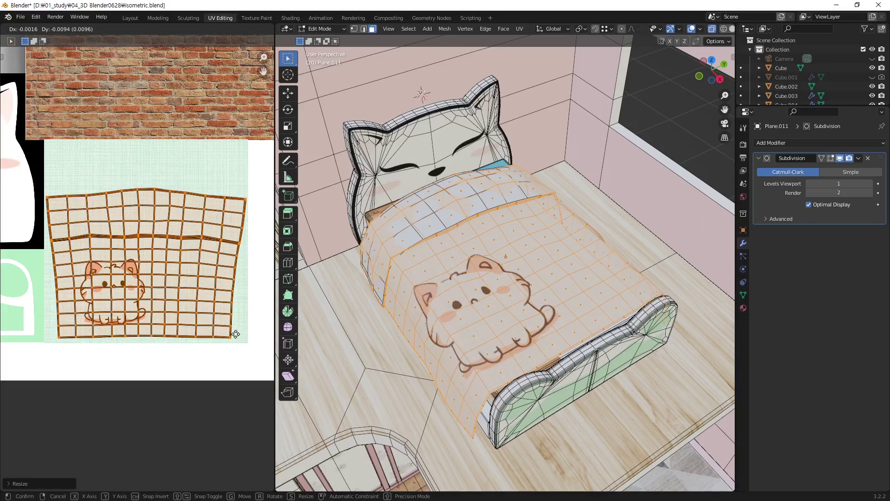
click(235, 334)
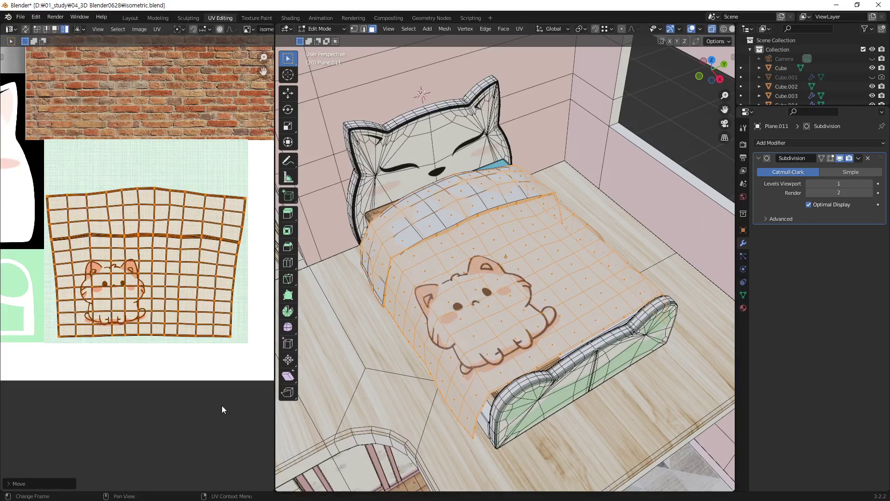
key(Tab)
Orbit around the cat-print bed in the room and pan the atlas in the UV view.
mouse_move(497, 330)
middle_down()
mouse_move(527, 328)
mouse_move(459, 277)
mouse_move(523, 320)
middle_up()
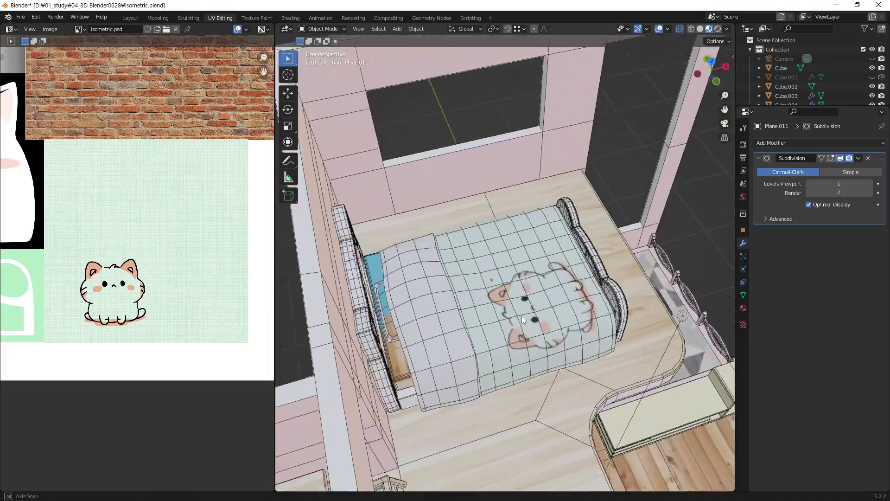
middle_drag(522, 320, 459, 285)
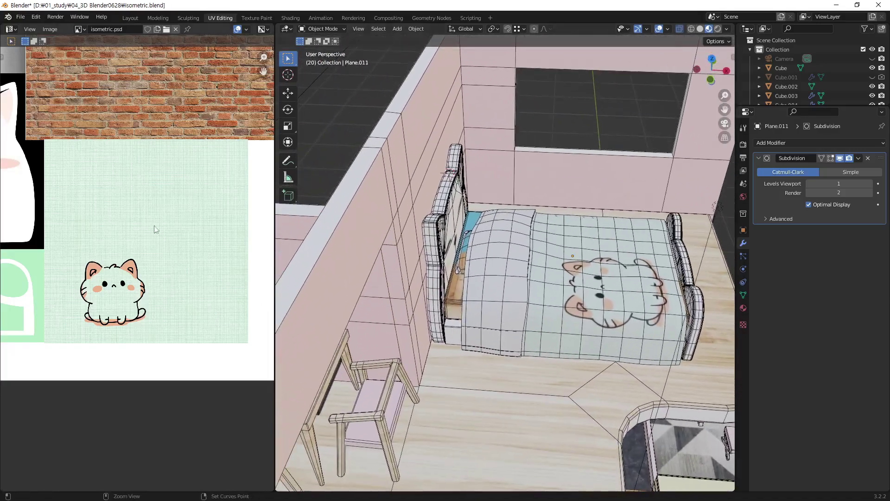
mouse_move(154, 229)
ctrl+middle_down()
mouse_move(93, 323)
mouse_move(116, 329)
mouse_move(173, 288)
mouse_move(185, 291)
mouse_move(171, 258)
ctrl+middle_up()
scroll(93, 322, up, 2)
scroll(93, 323, up, 1)
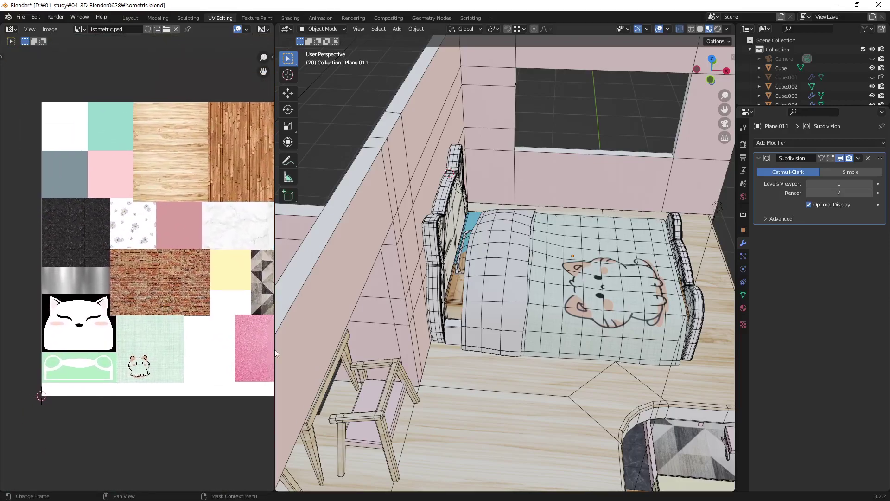
mouse_move(588, 319)
middle_down()
mouse_move(525, 322)
mouse_move(541, 329)
mouse_move(566, 315)
middle_up()
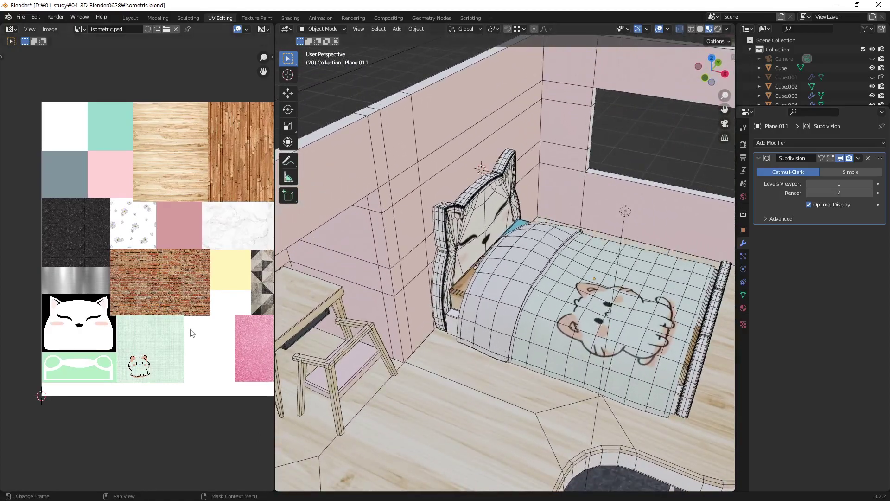
mouse_move(213, 324)
middle_down()
mouse_move(152, 322)
mouse_move(173, 332)
middle_up()
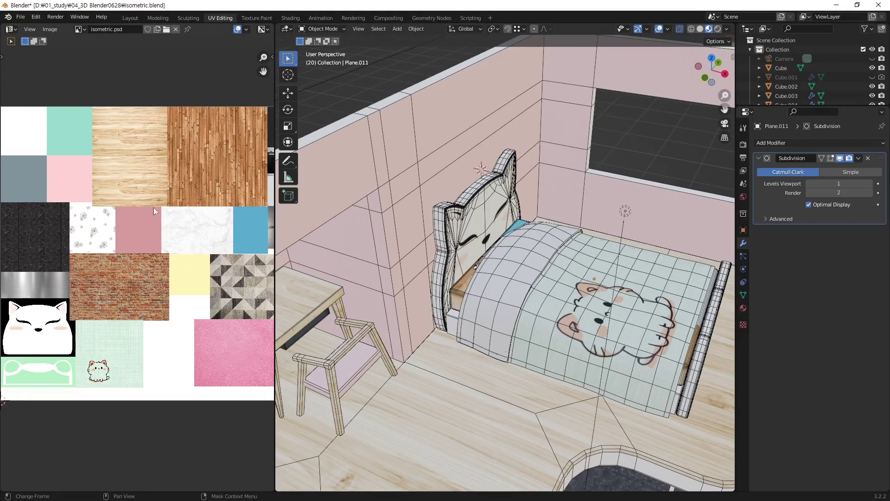
middle_drag(184, 341, 187, 324)
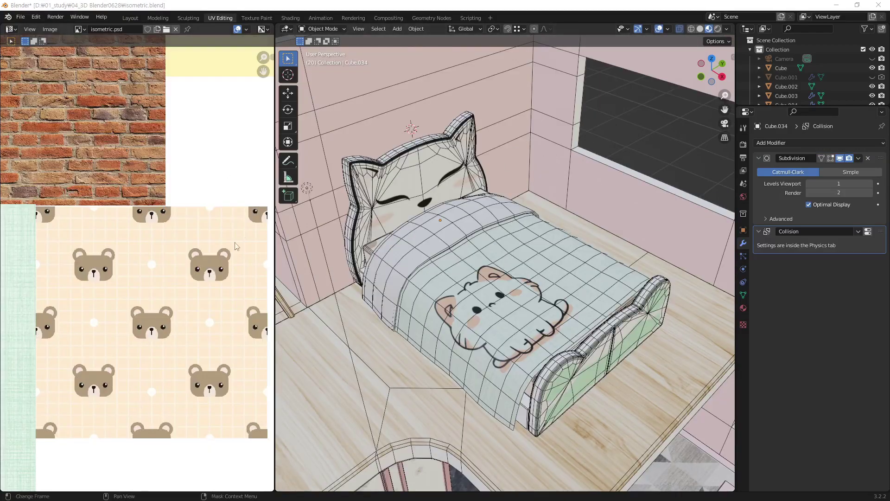
Zoom in and out on the painted atlas image and reposition it in its view.
scroll(235, 248, down, 3)
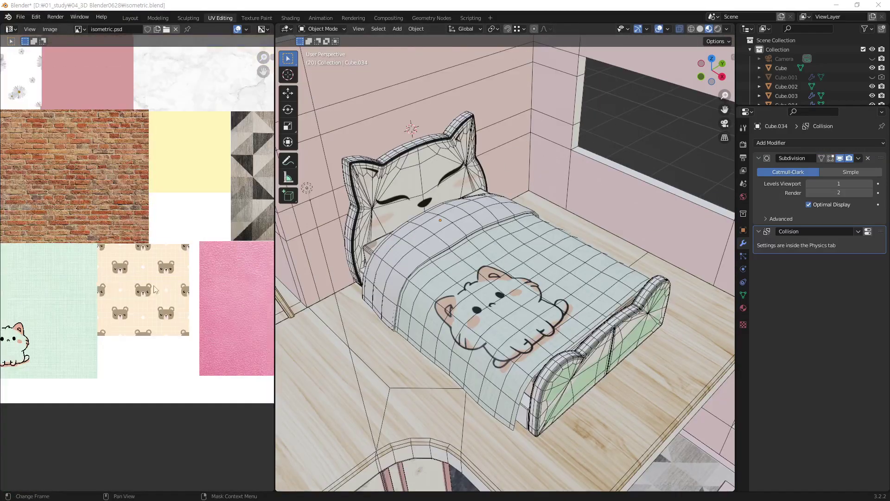
scroll(134, 292, up, 2)
scroll(169, 296, down, 1)
scroll(168, 296, down, 1)
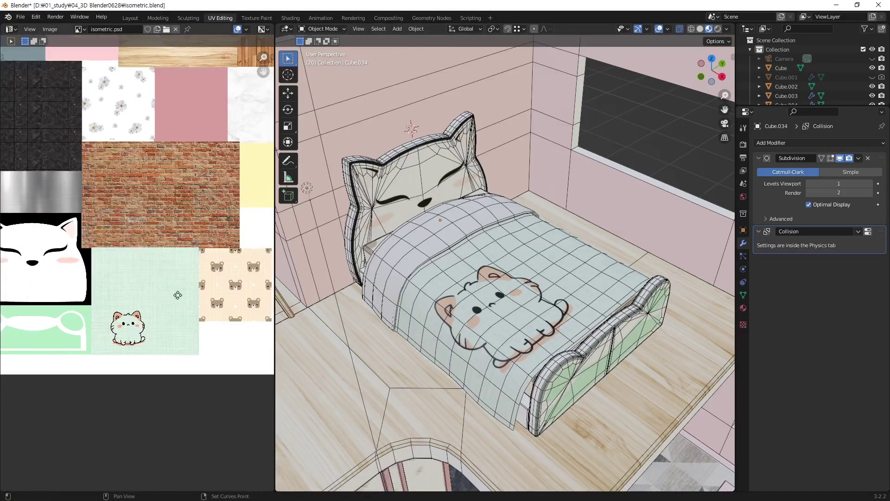
scroll(146, 289, up, 1)
scroll(171, 289, down, 2)
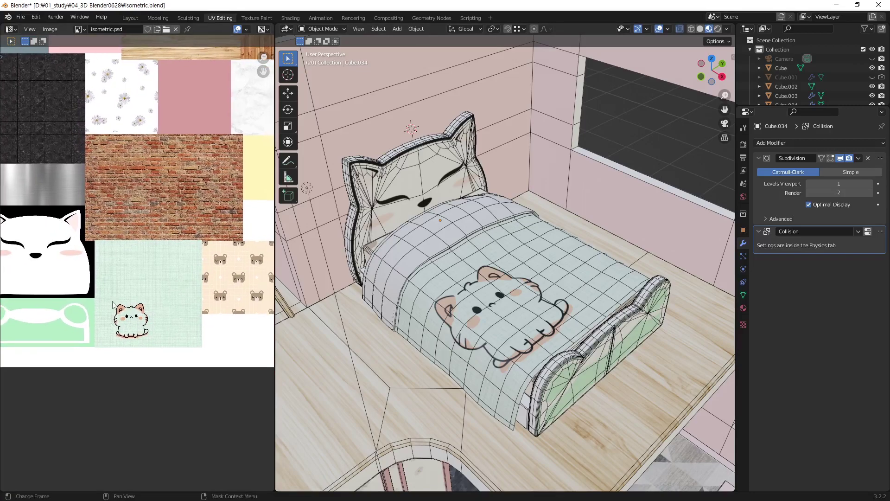
scroll(116, 305, up, 1)
middle_drag(143, 298, 150, 326)
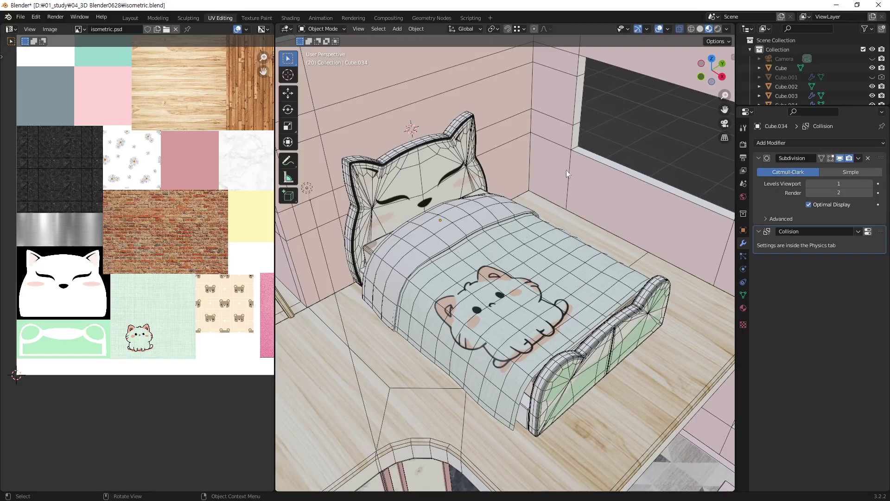
Switch to Rendered shading with overlays off, then zoom out and orbit higher to see the lit bed and whole room.
click(717, 29)
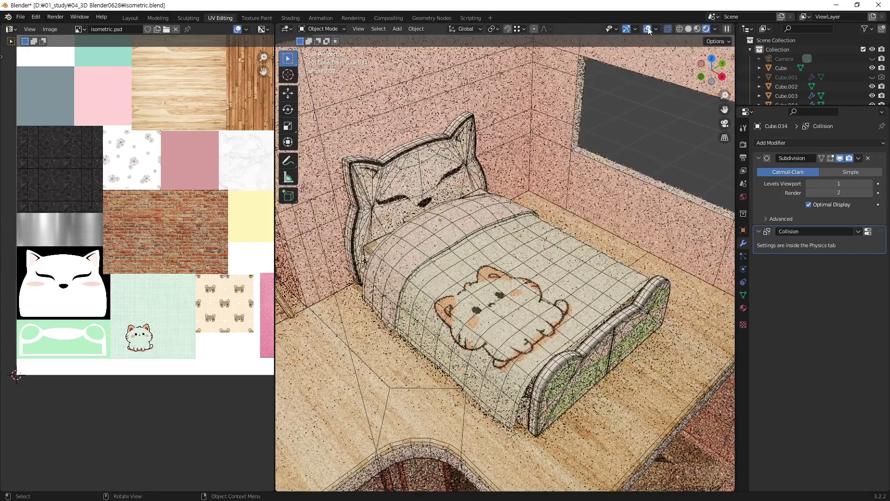
click(648, 29)
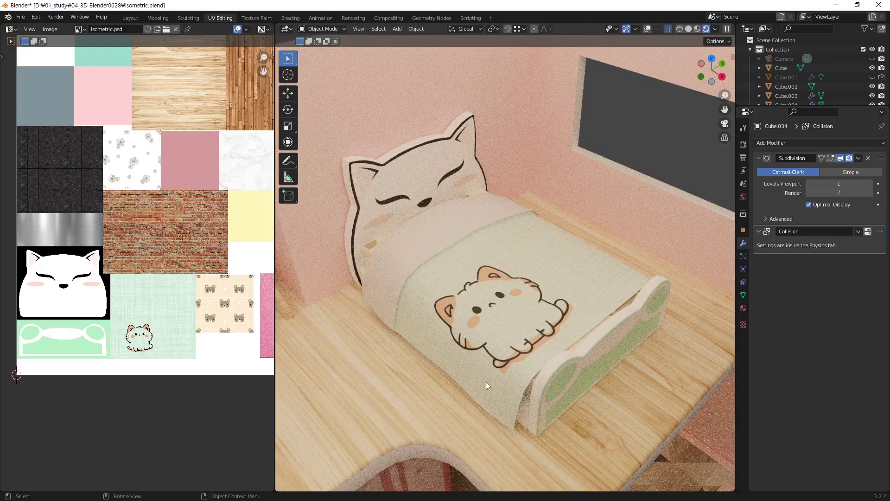
scroll(529, 343, down, 4)
mouse_move(527, 342)
middle_down()
mouse_move(483, 319)
mouse_move(504, 281)
mouse_move(543, 288)
middle_up()
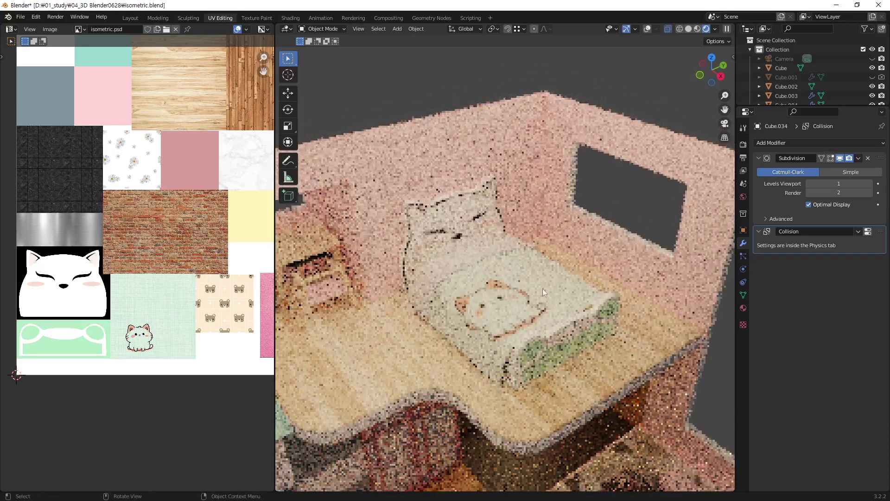